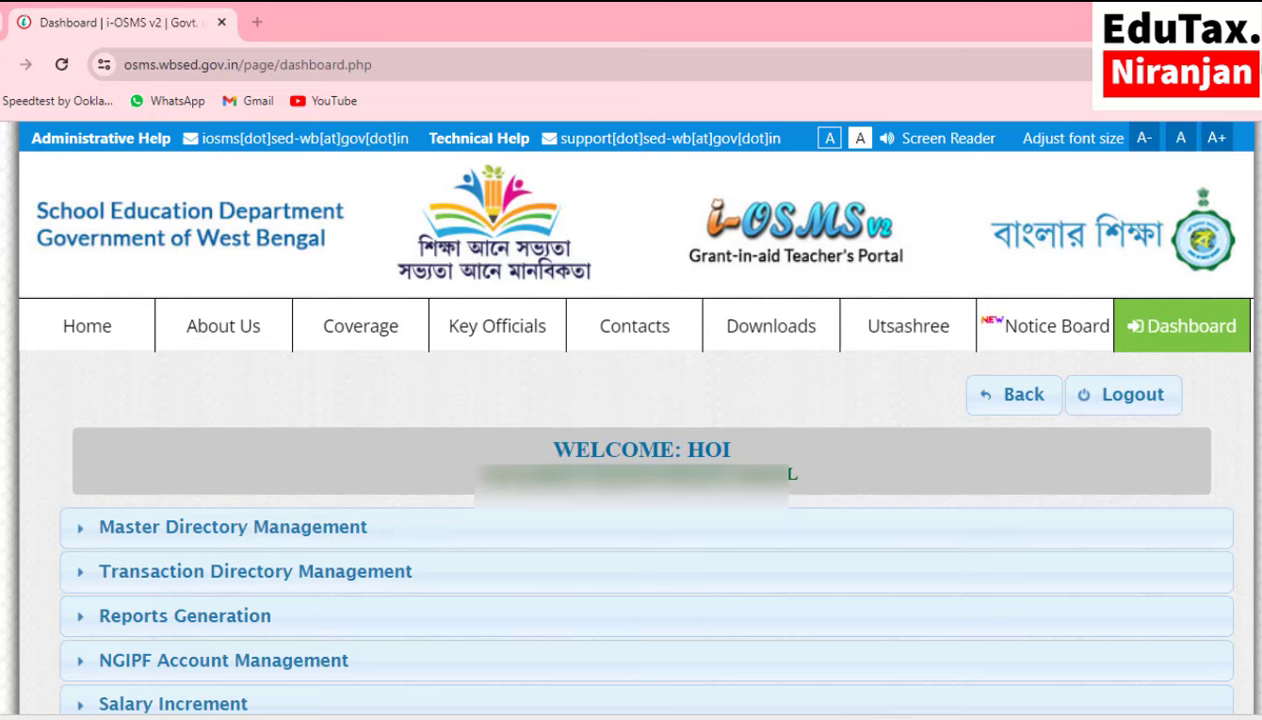
Bring up Document1 in Word and scroll through the five staff members' memo numbers and dates.
mouse_move(763, 718)
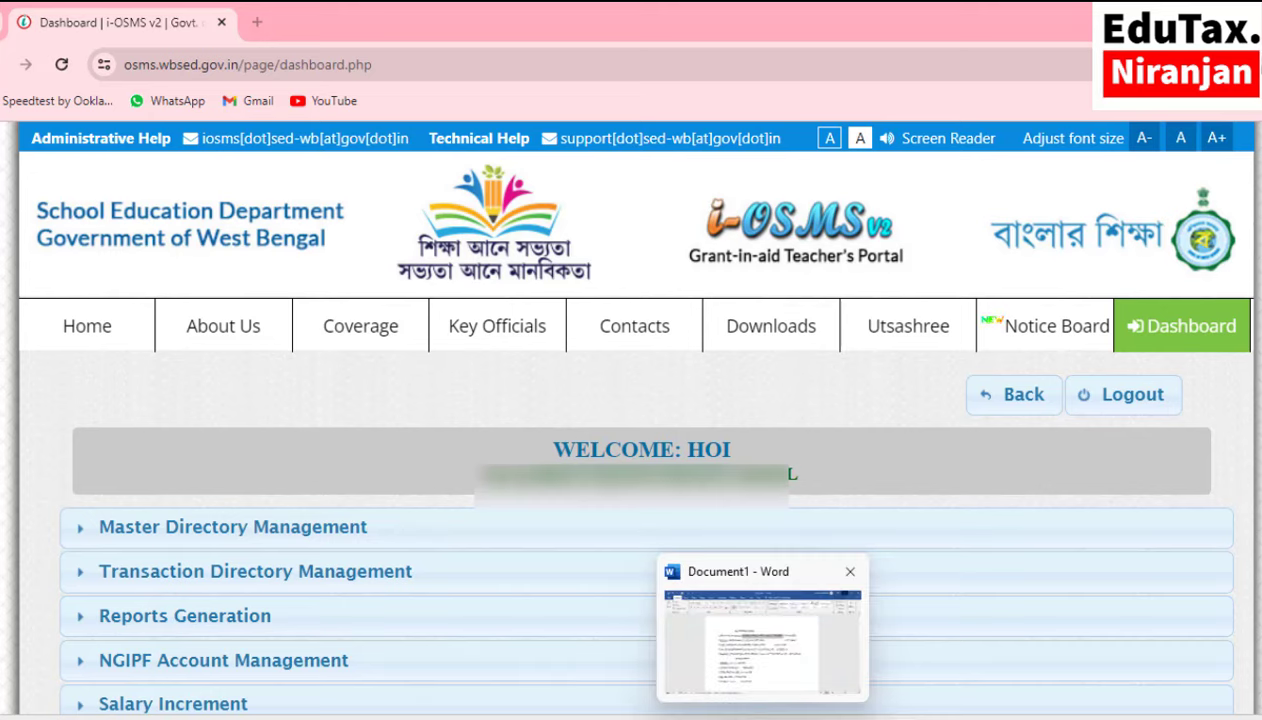
click(770, 690)
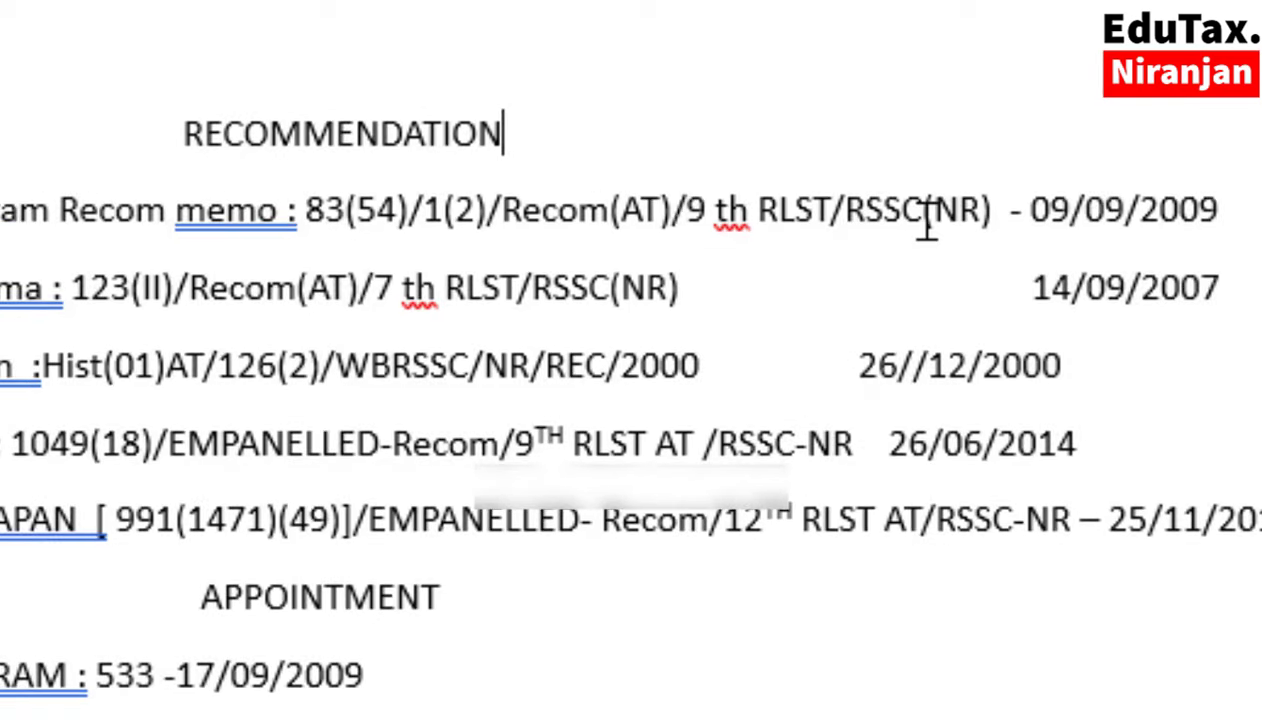
scroll(121, 538, down, 1)
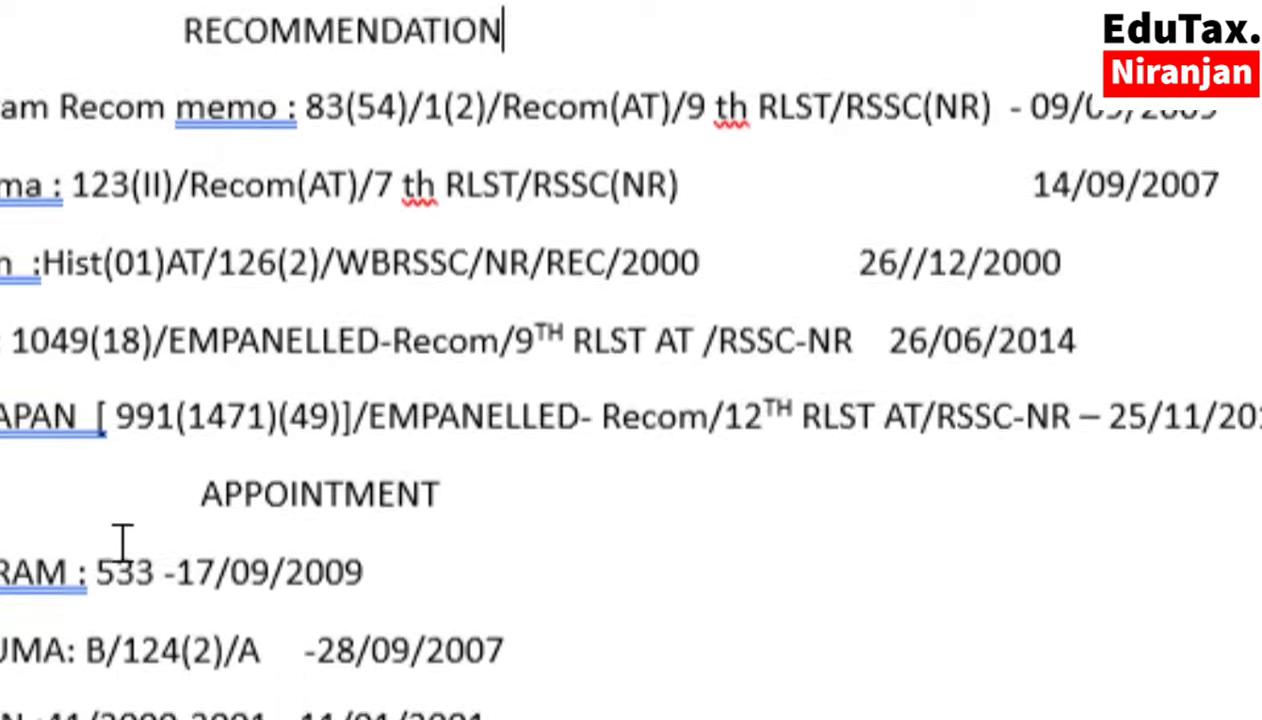
scroll(121, 538, down, 1)
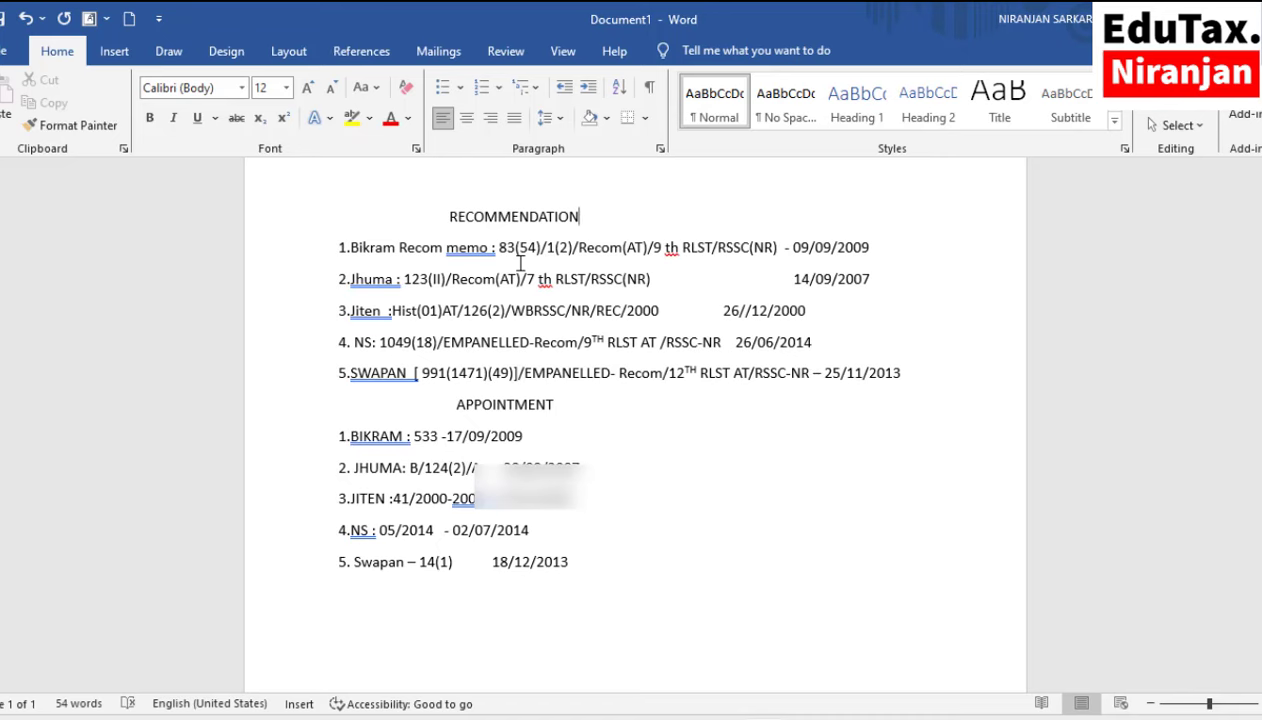
Go to Master Directory Management > SSC RECOMMENDATION DATA SUBMISSION and scroll to the teacher table.
click(733, 698)
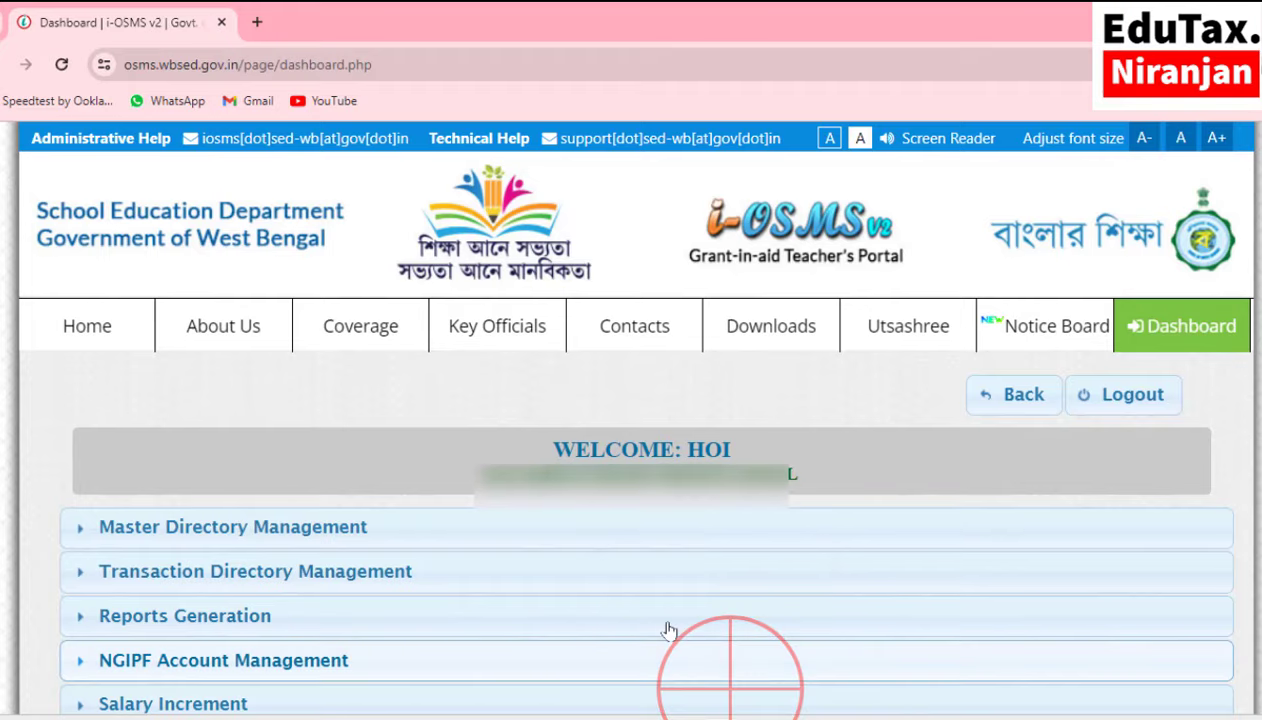
scroll(493, 456, down, 3)
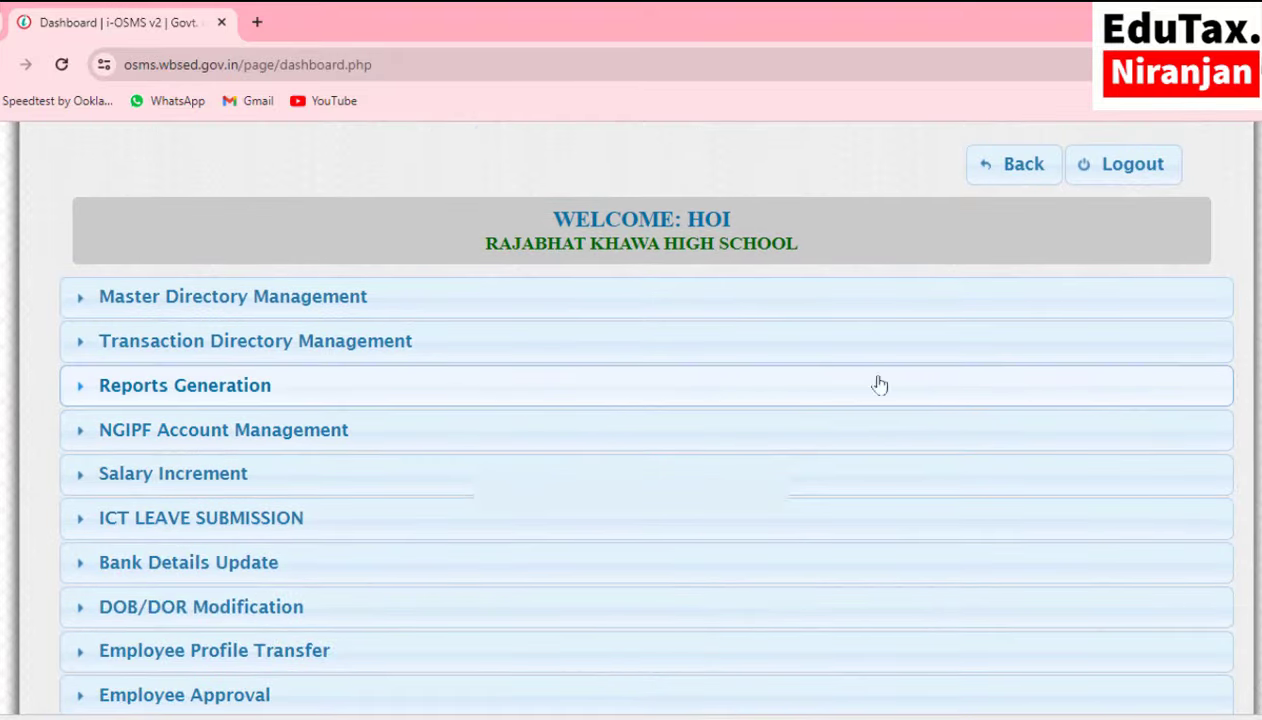
click(183, 303)
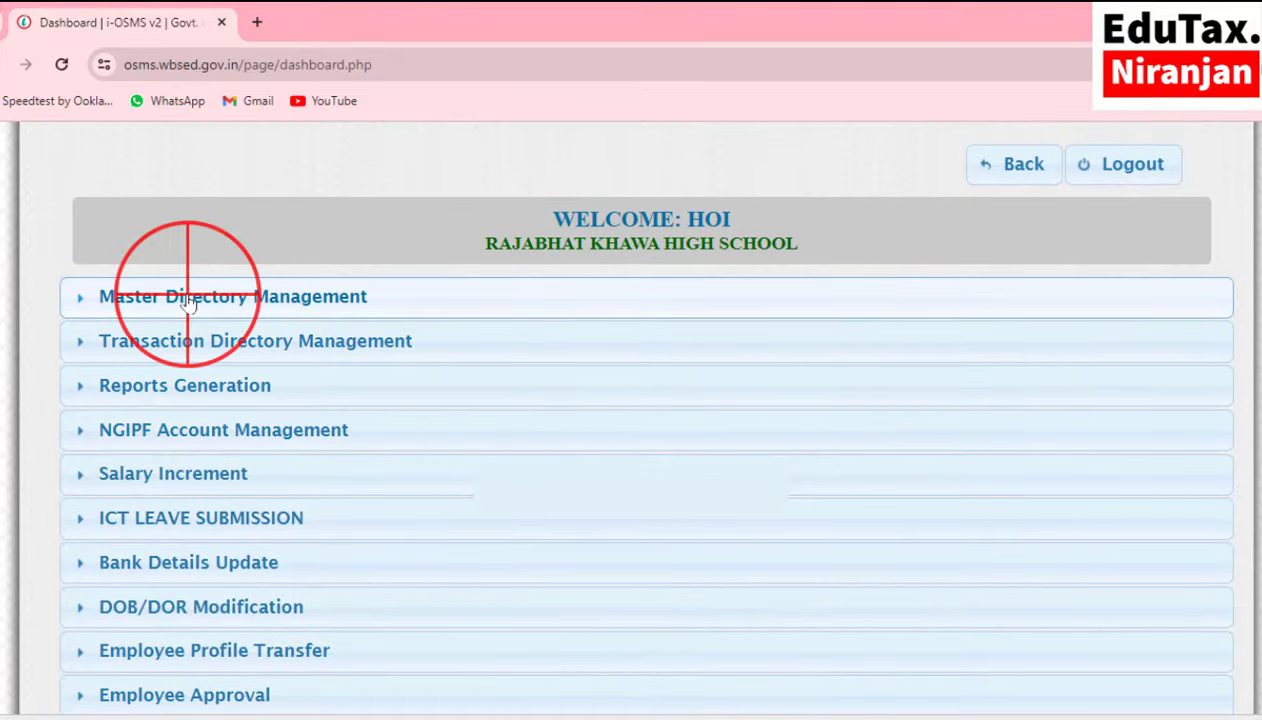
scroll(187, 303, down, 3)
scroll(187, 303, down, 5)
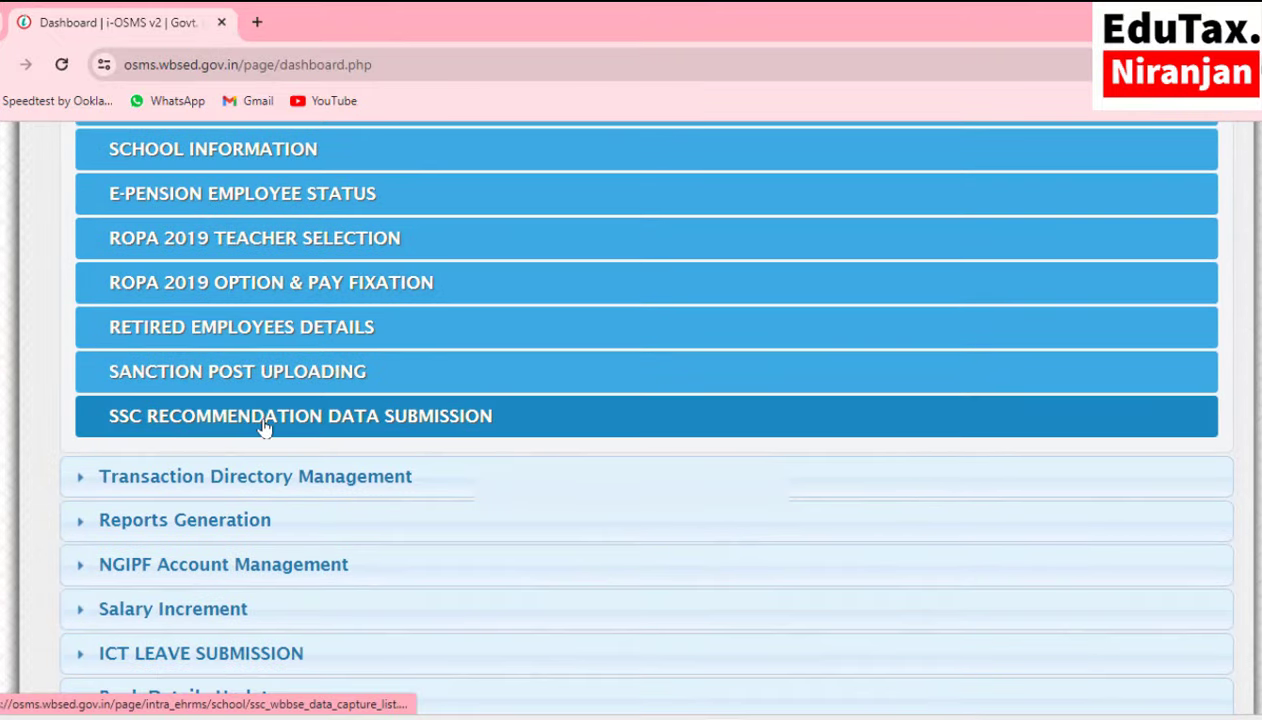
click(360, 424)
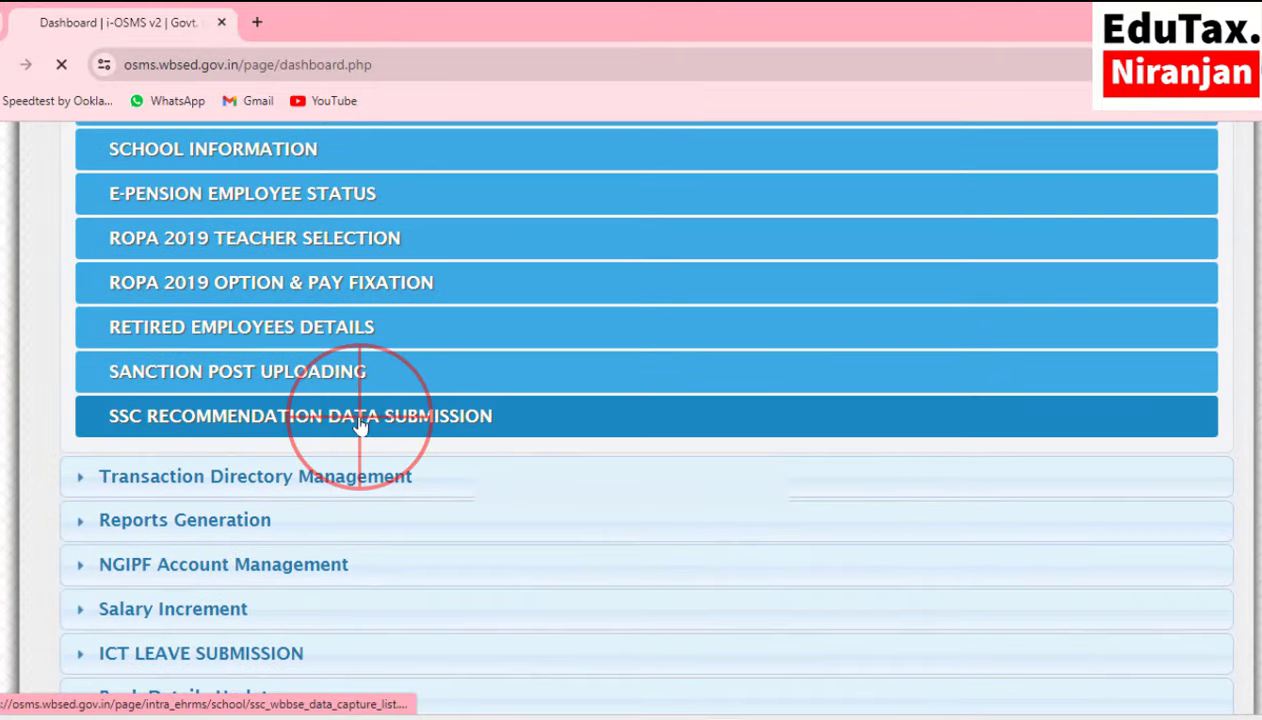
scroll(360, 428, down, 3)
scroll(358, 424, down, 2)
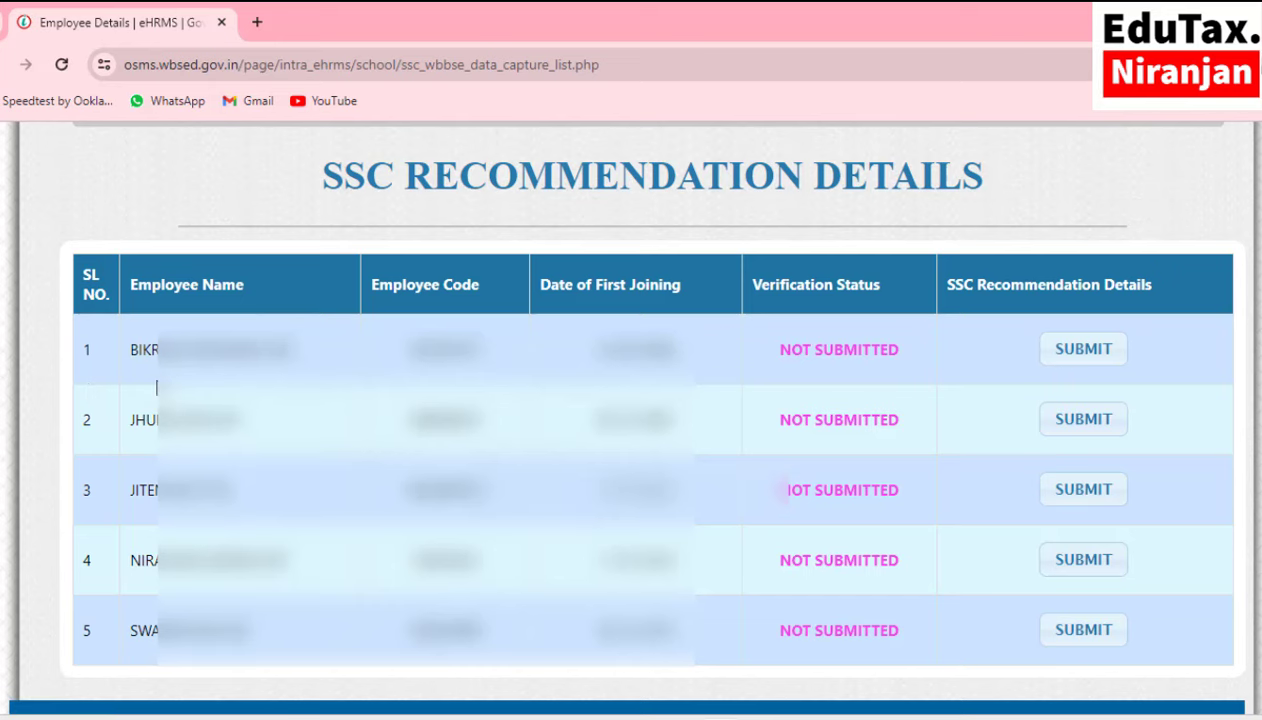
Open the first teacher's SSC recommendation form and set 'Whether recommended by SSC' to YES.
click(1076, 358)
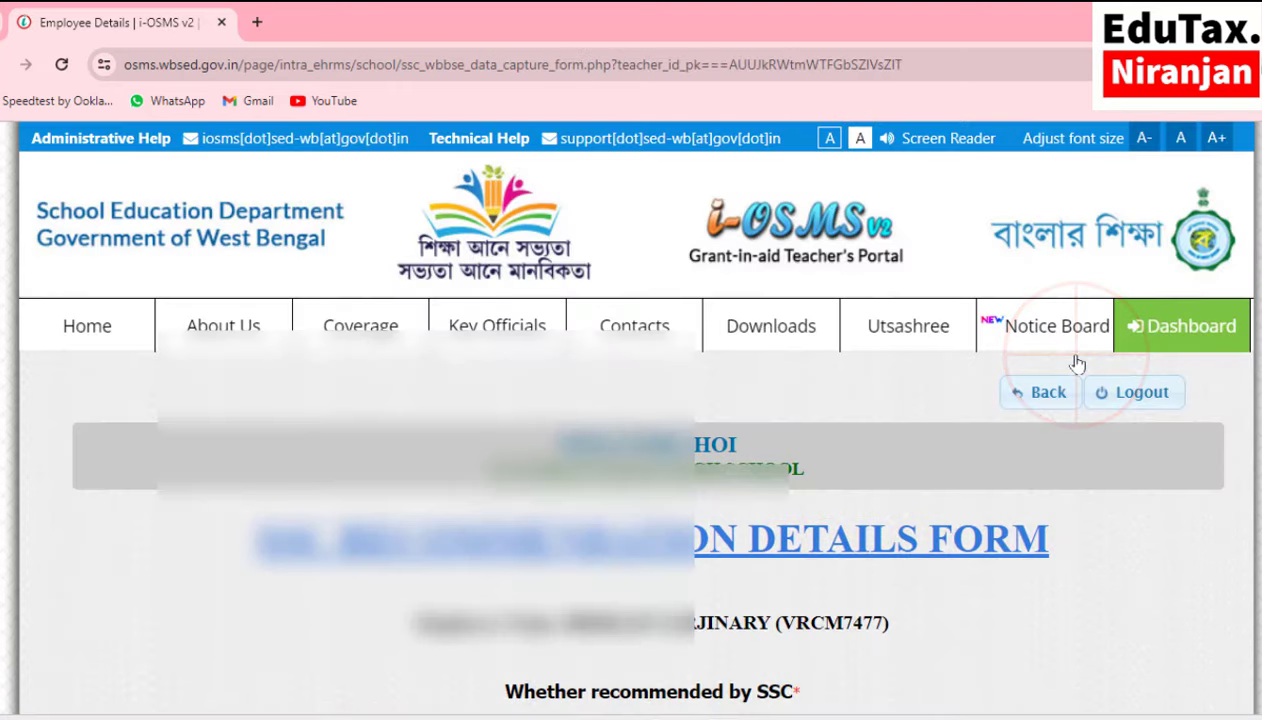
scroll(1078, 363, down, 4)
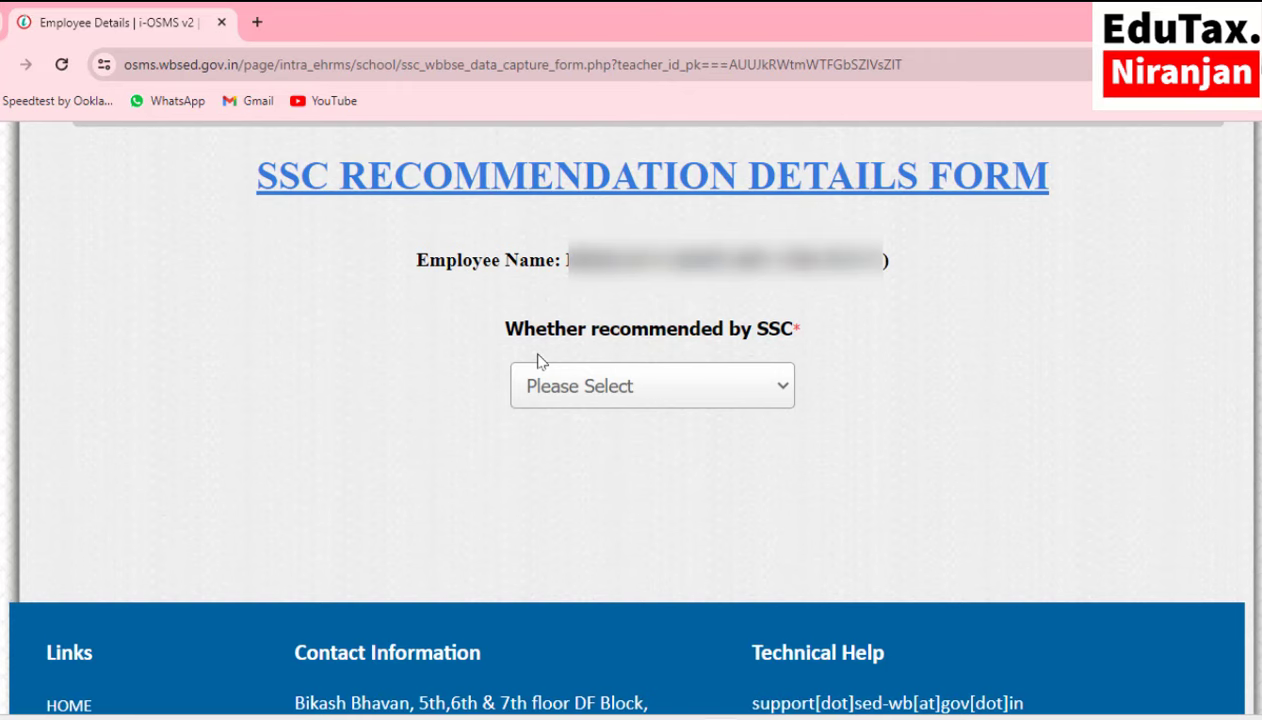
scroll(875, 348, down, 1)
scroll(875, 348, up, 1)
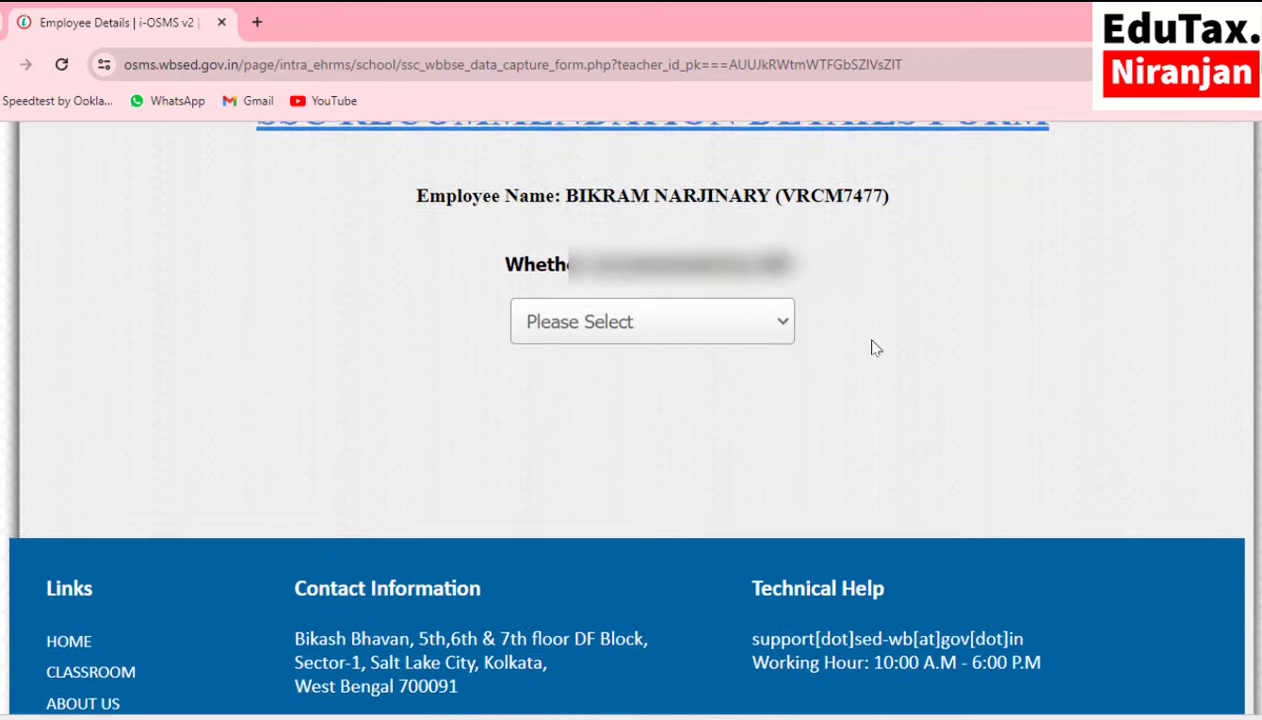
click(762, 355)
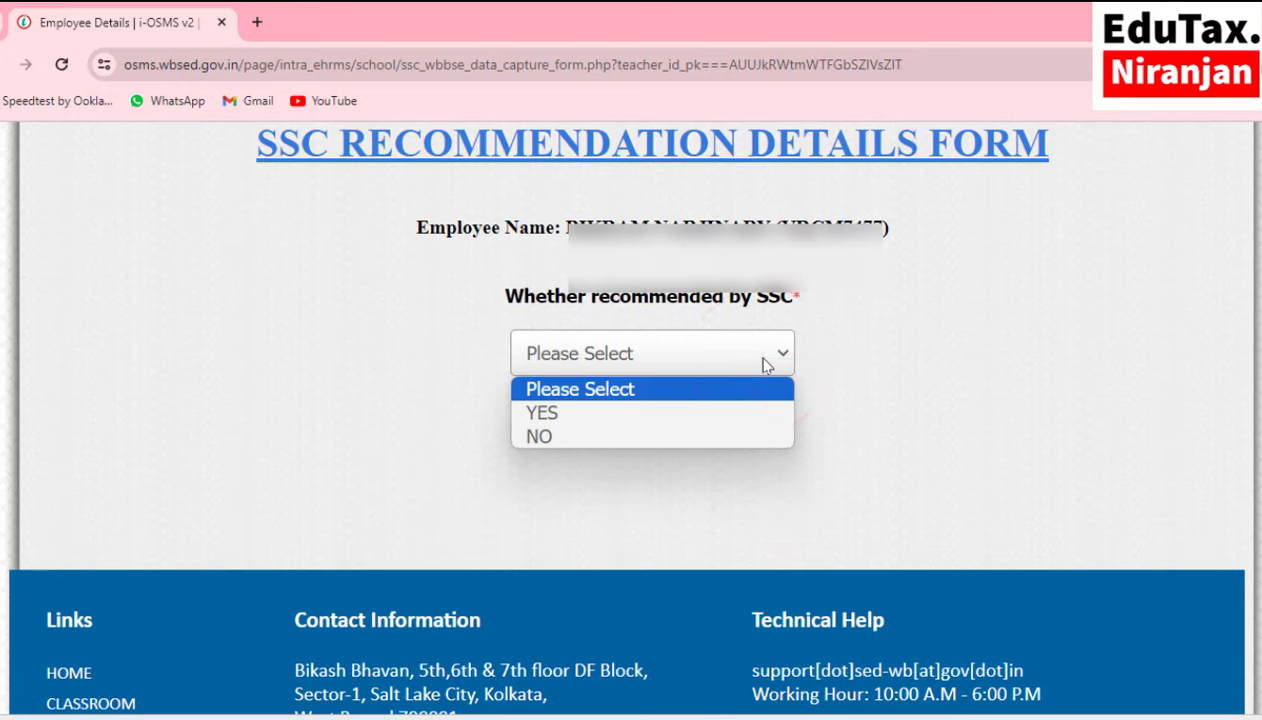
click(576, 414)
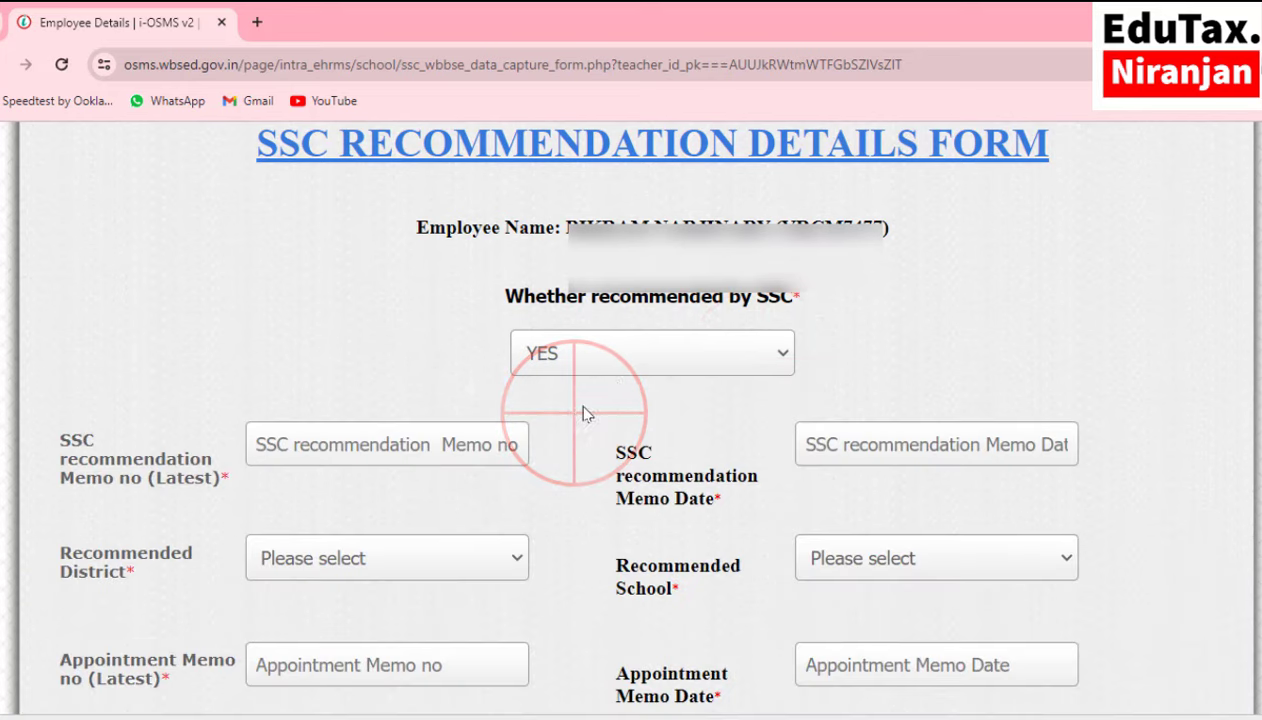
Switch 'Whether recommended by SSC' to NO and review the reason options without choosing one.
click(615, 366)
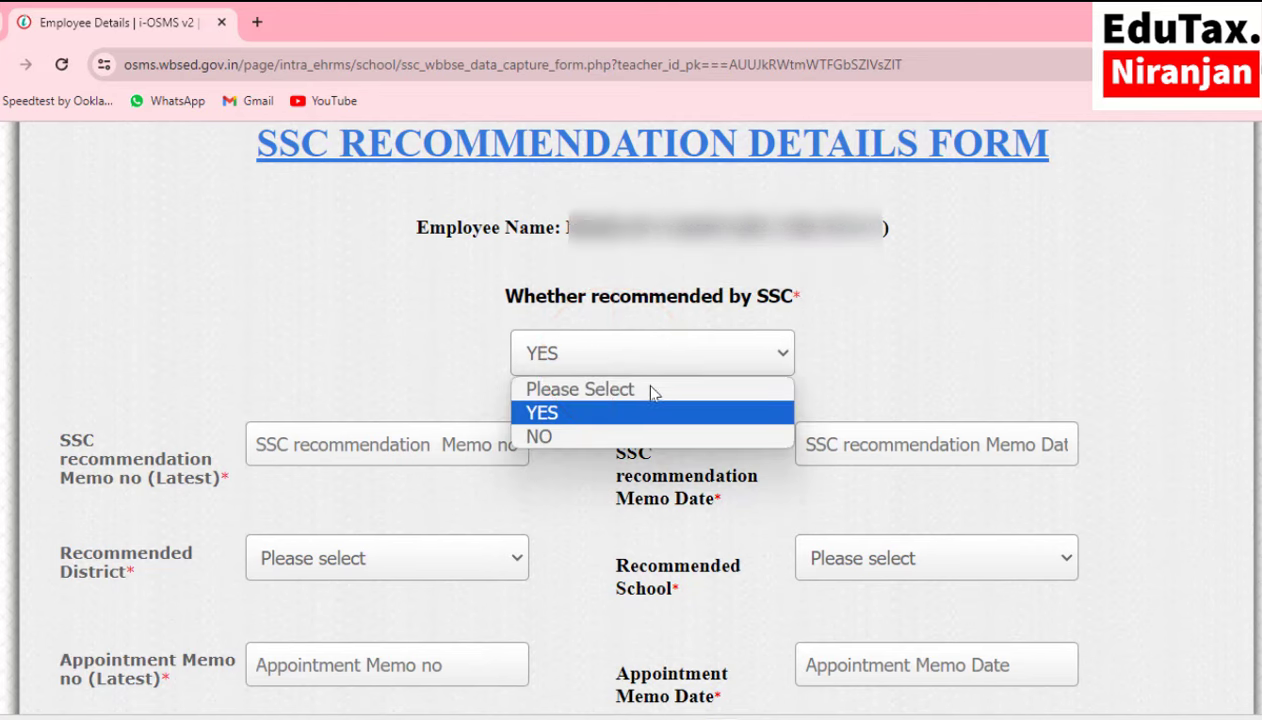
click(567, 438)
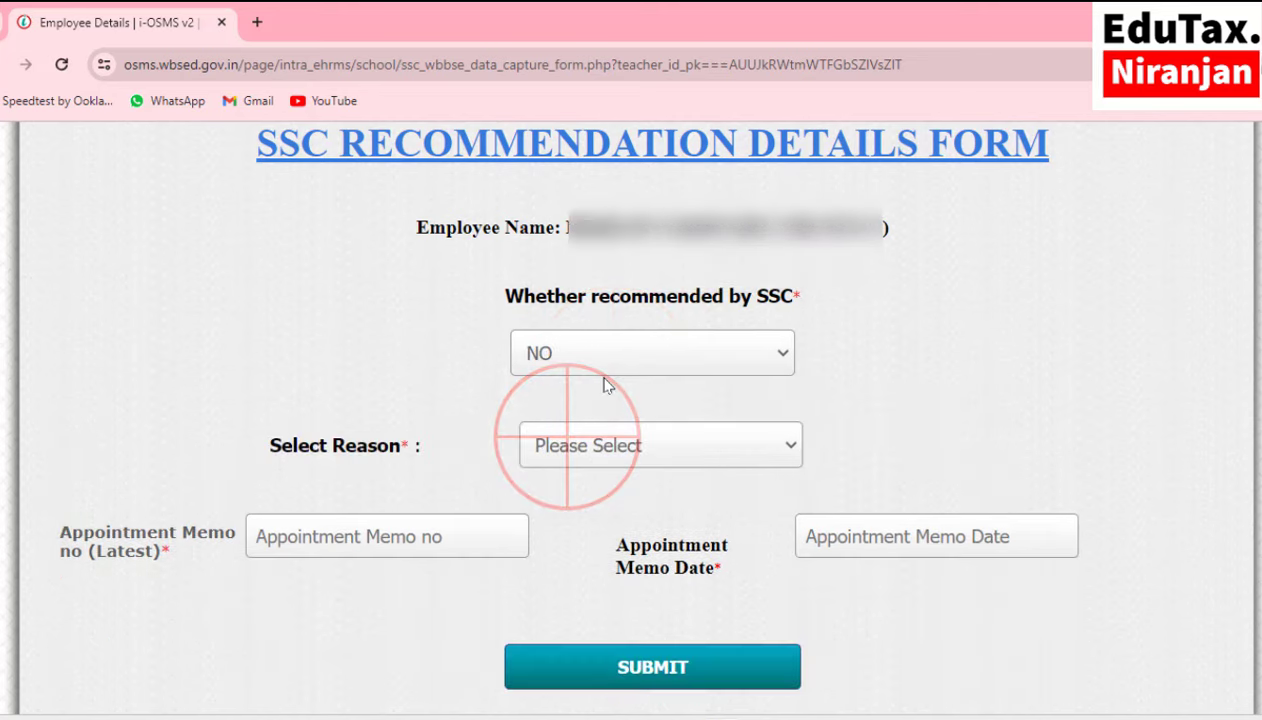
scroll(371, 355, down, 2)
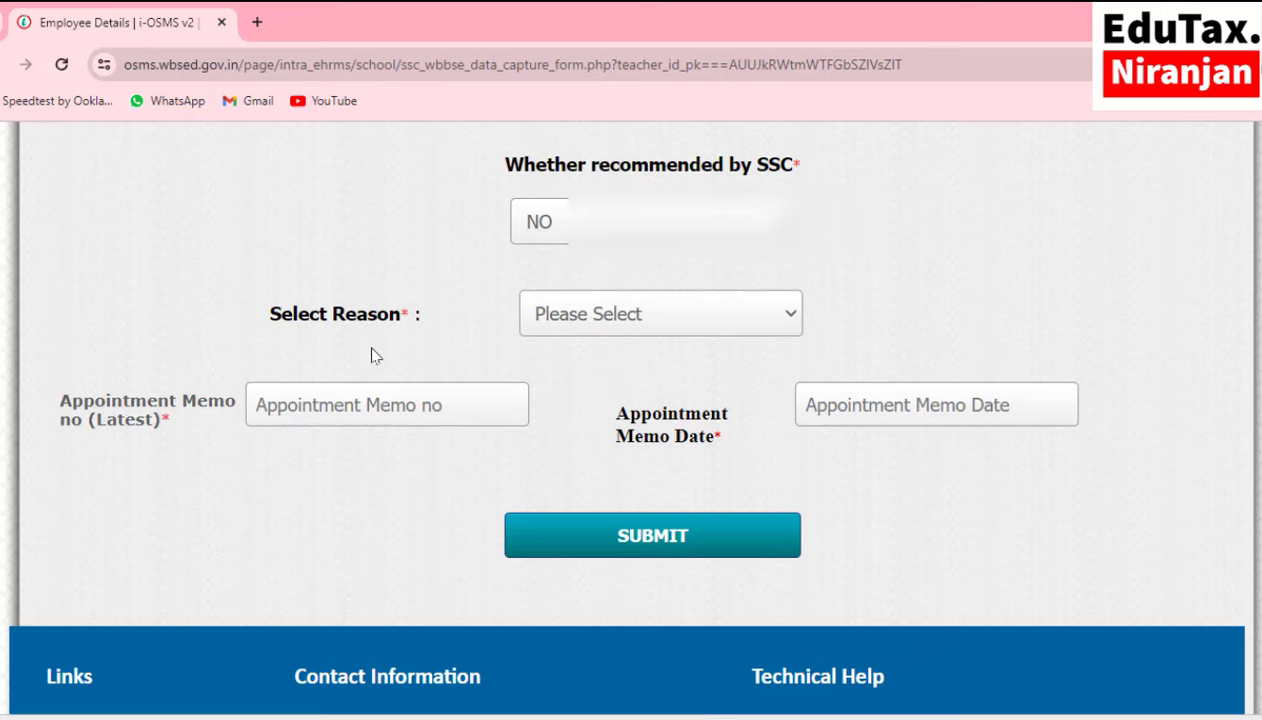
click(586, 321)
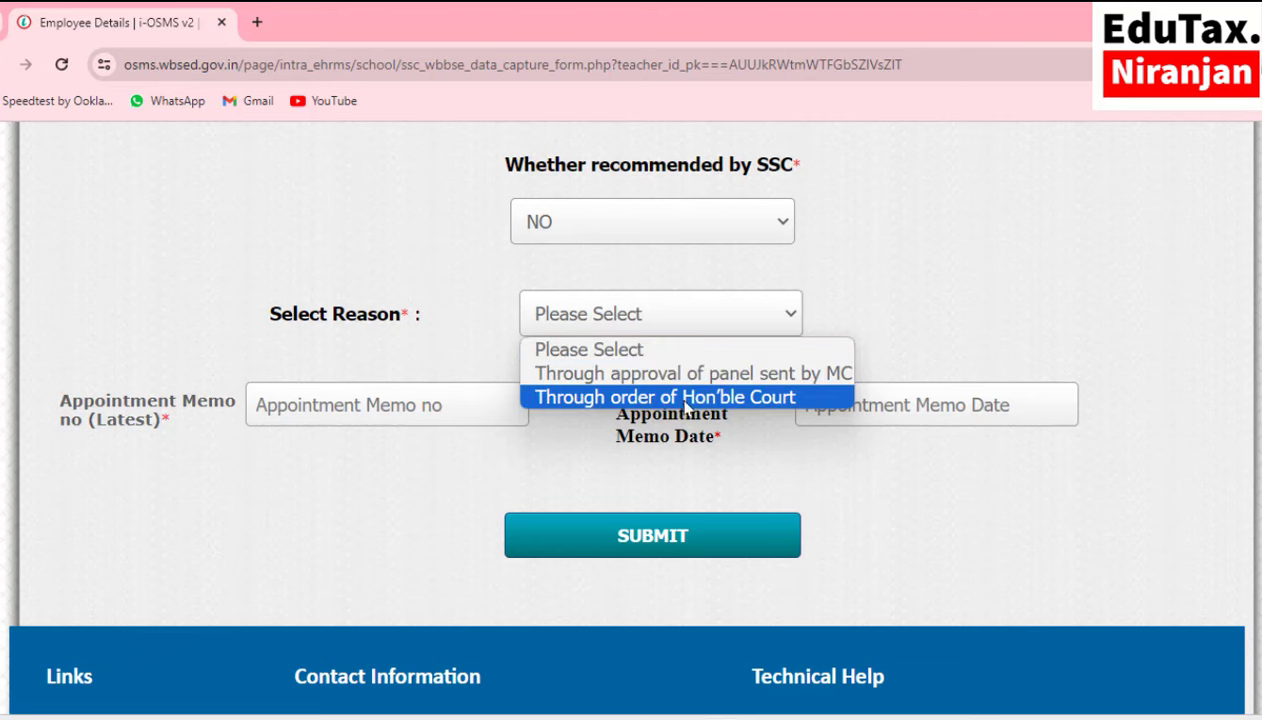
click(472, 337)
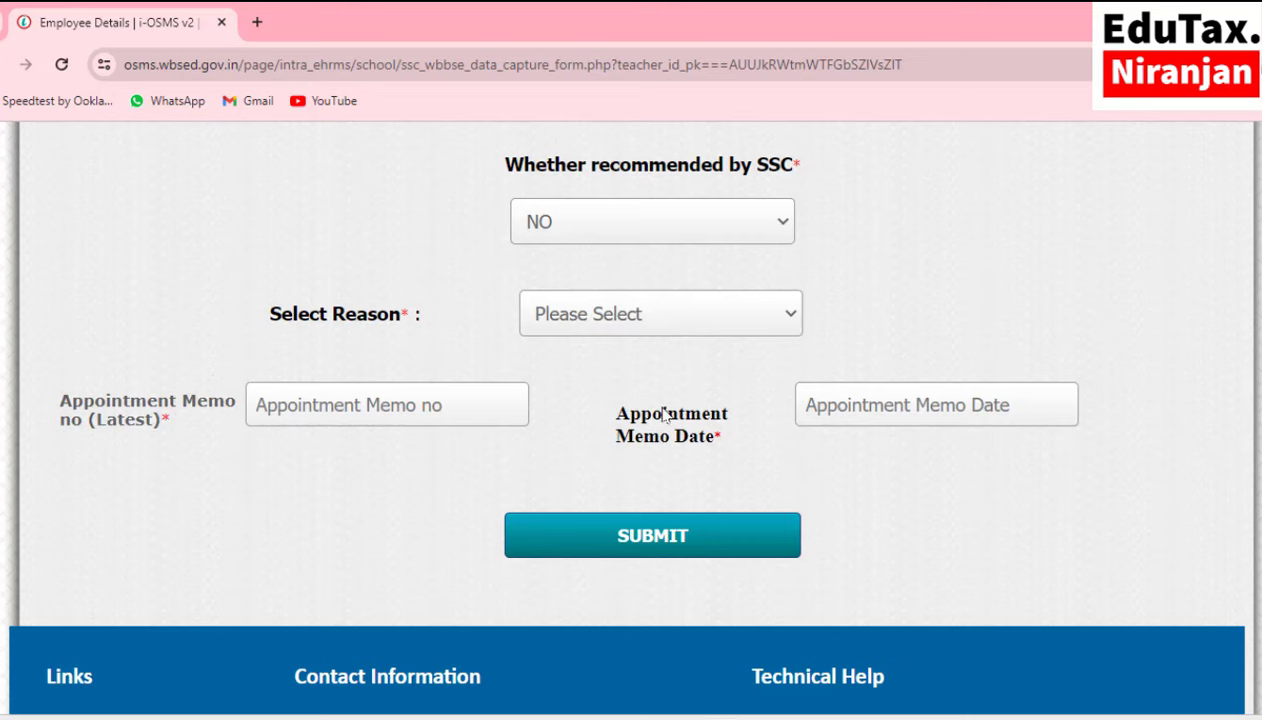
scroll(700, 328, up, 1)
click(742, 322)
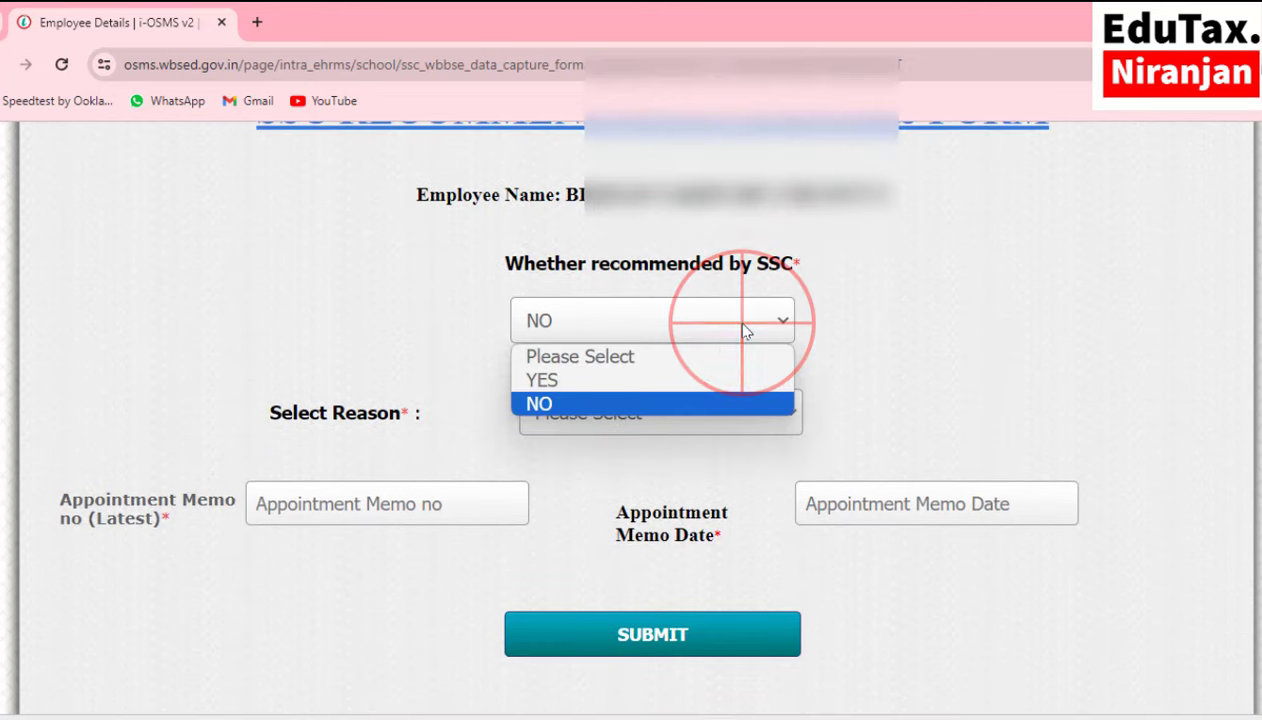
Set 'Whether recommended by SSC' back to YES and put the cursor in the SSC recommendation Memo no field.
click(563, 386)
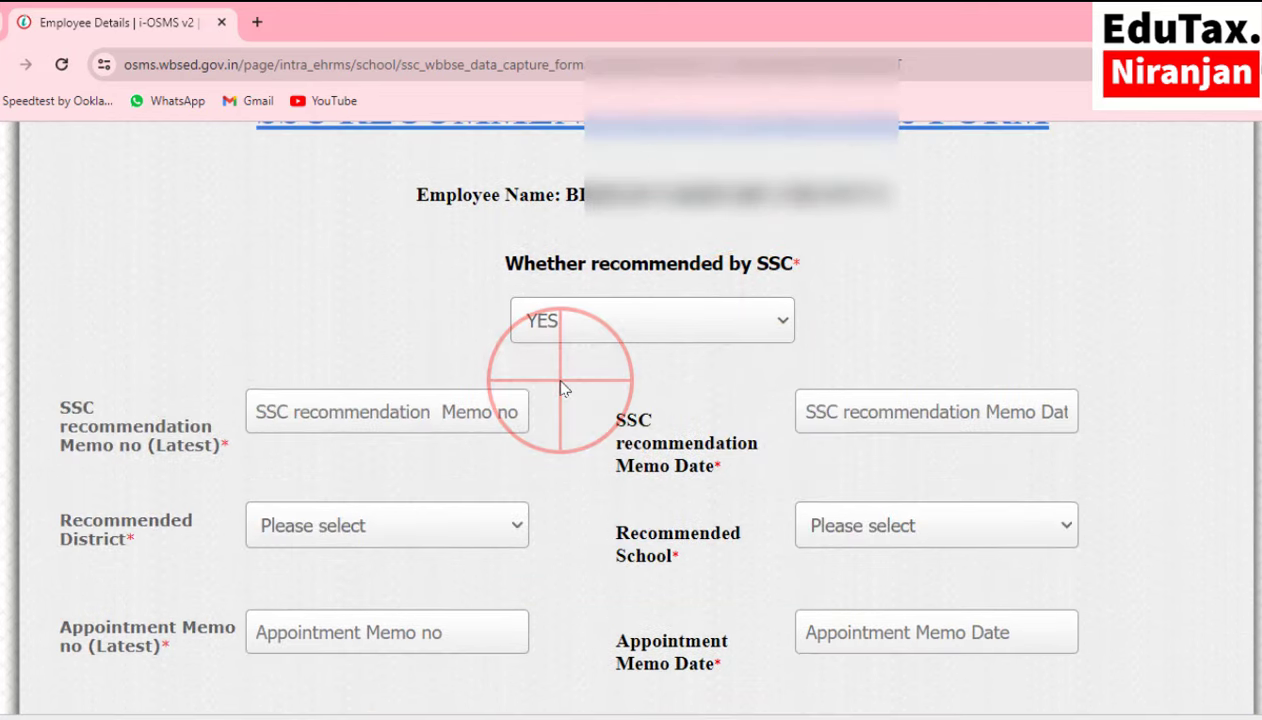
scroll(590, 328, down, 1)
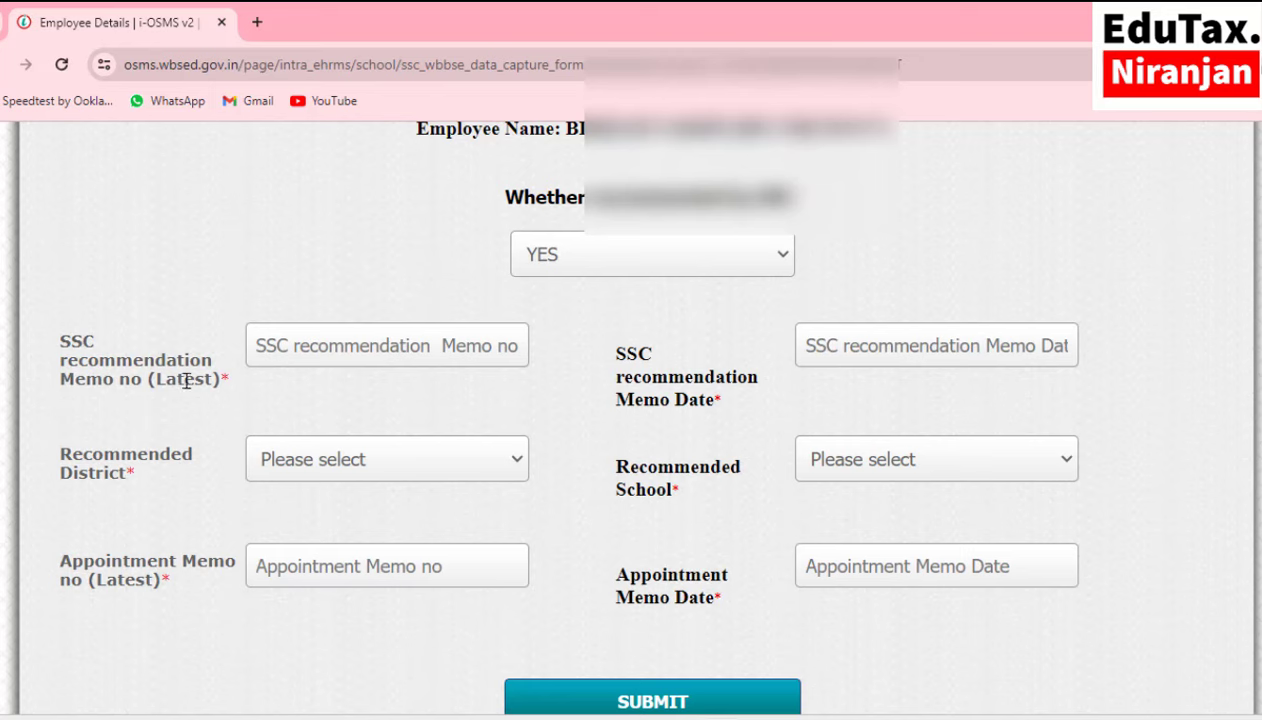
click(316, 347)
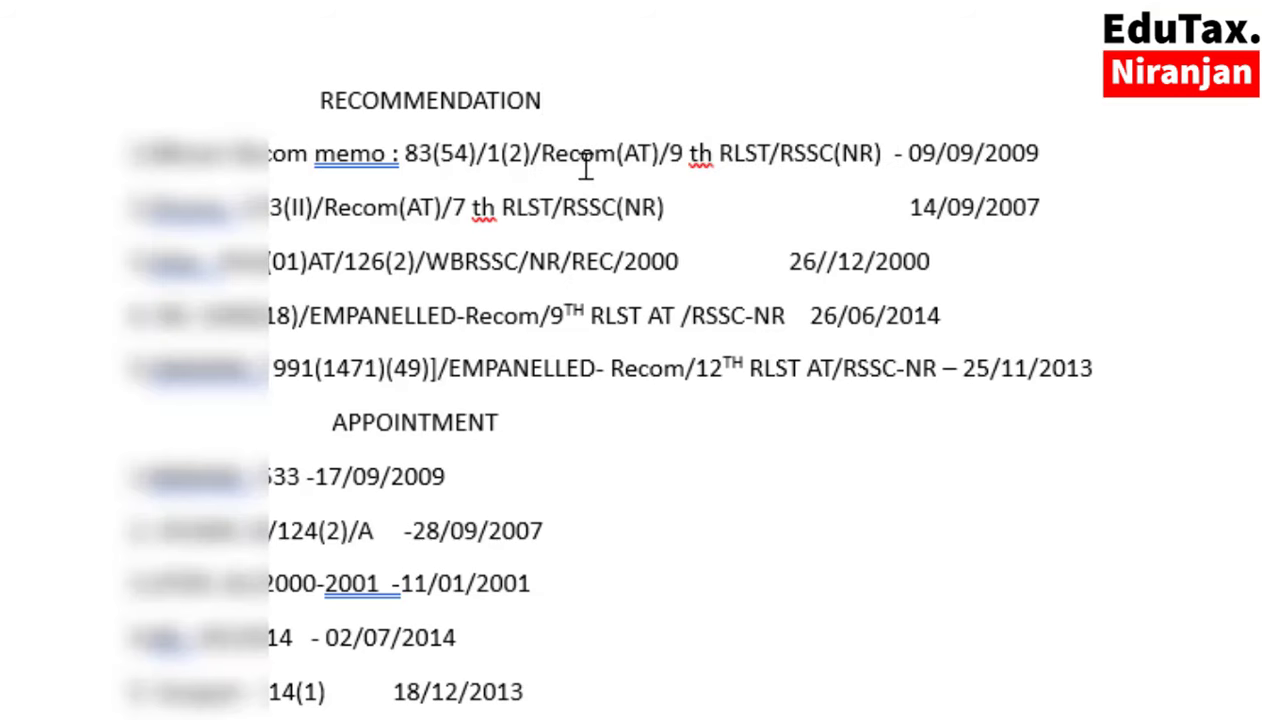
drag(405, 157, 888, 155)
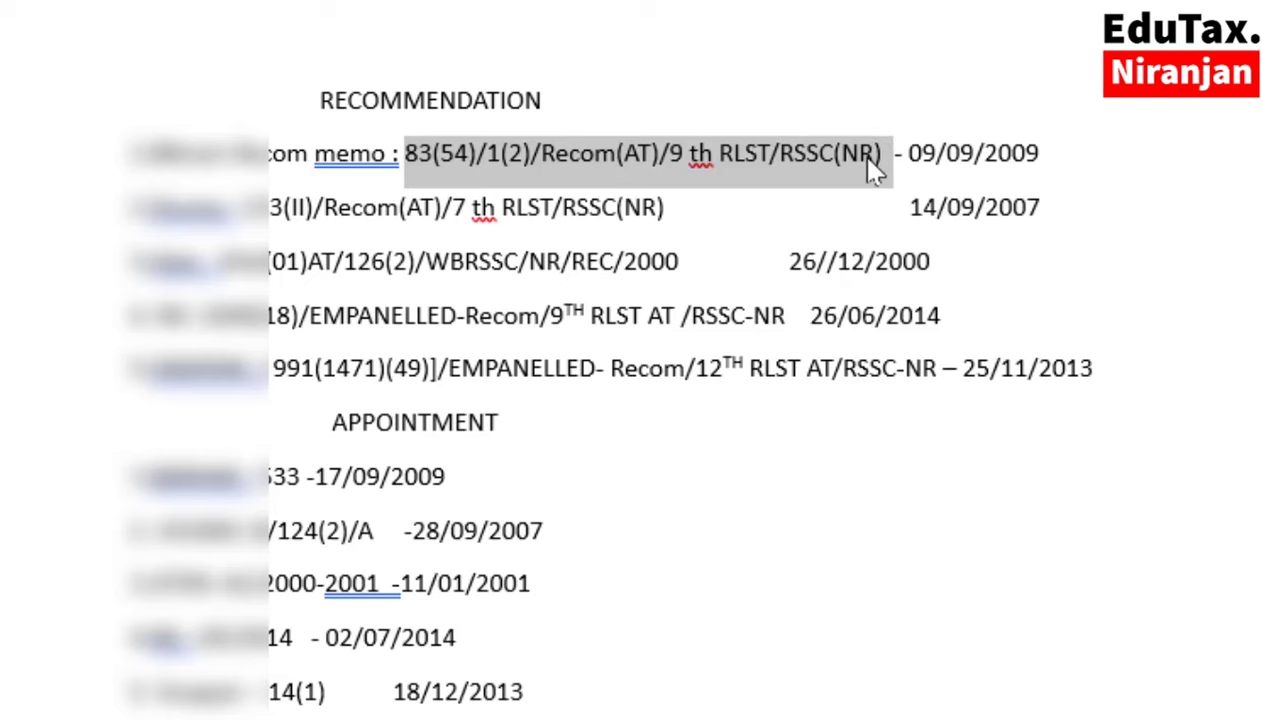
right_click(873, 166)
click(950, 276)
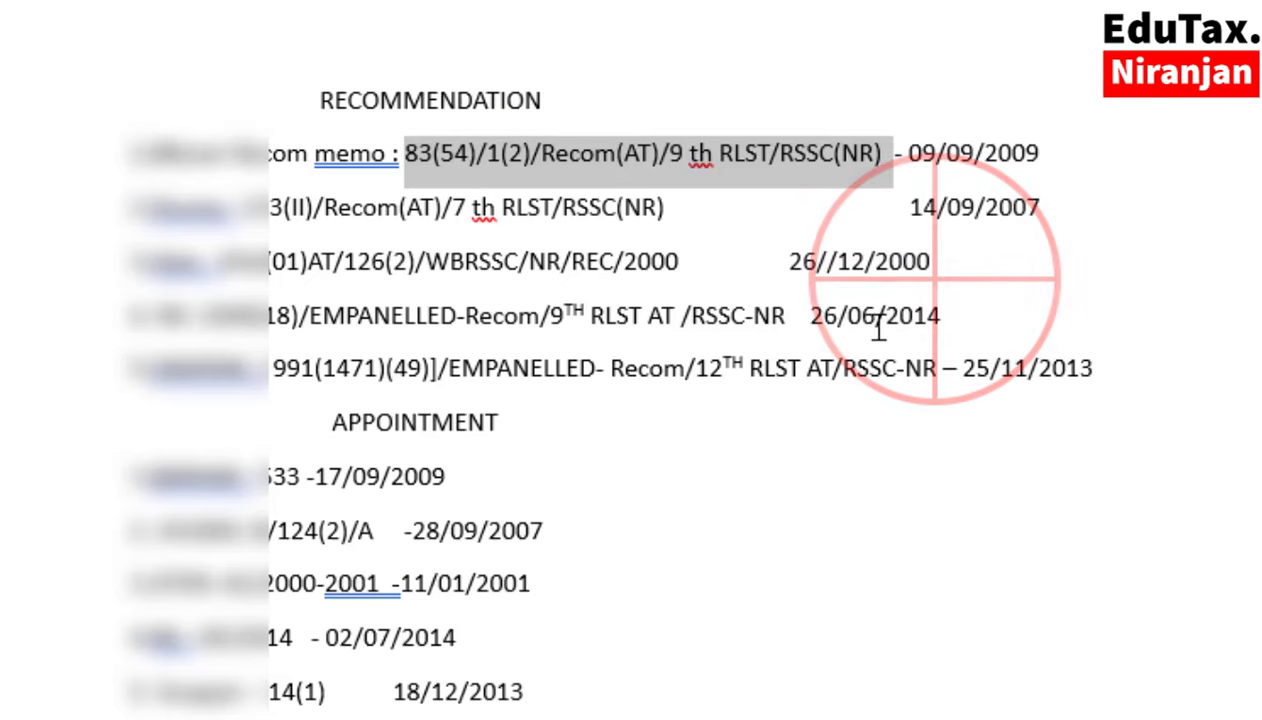
Paste the copied memo number into the SSC recommendation Memo no field.
click(680, 700)
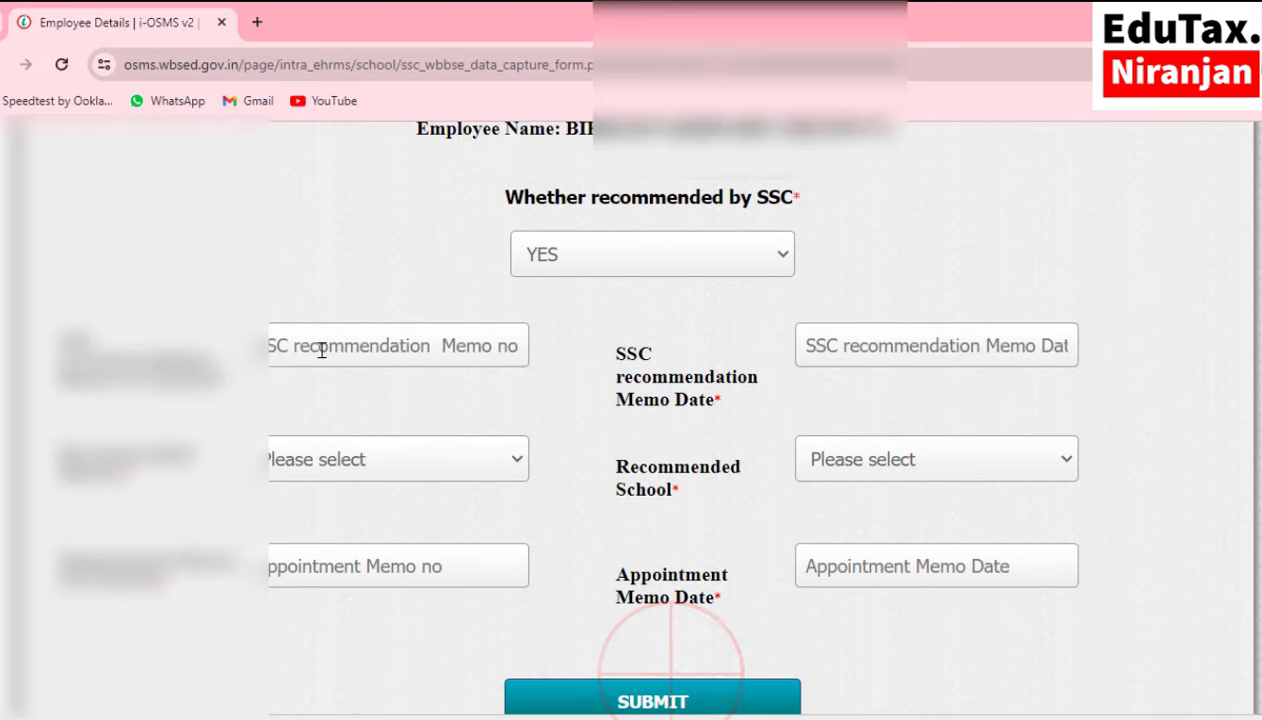
click(320, 348)
key(ctrl+v)
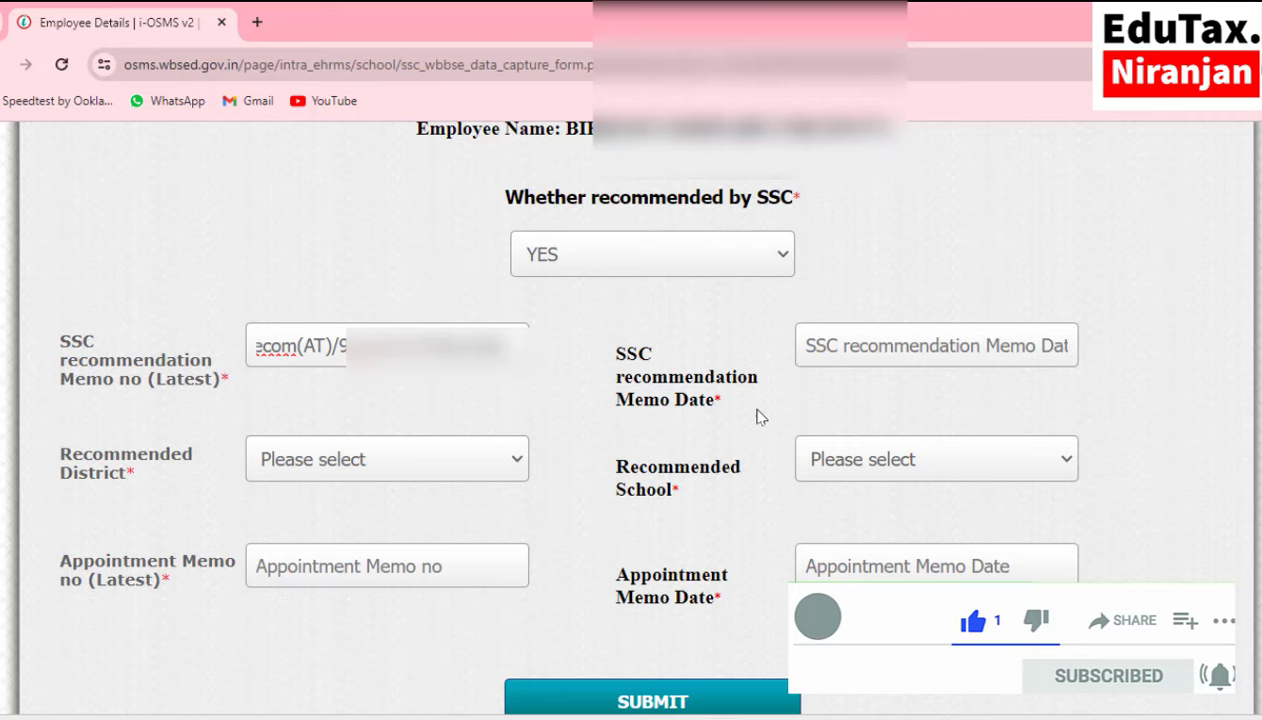
Set the SSC recommendation memo date to 09-09-2009 and check it against the Word notes.
click(885, 346)
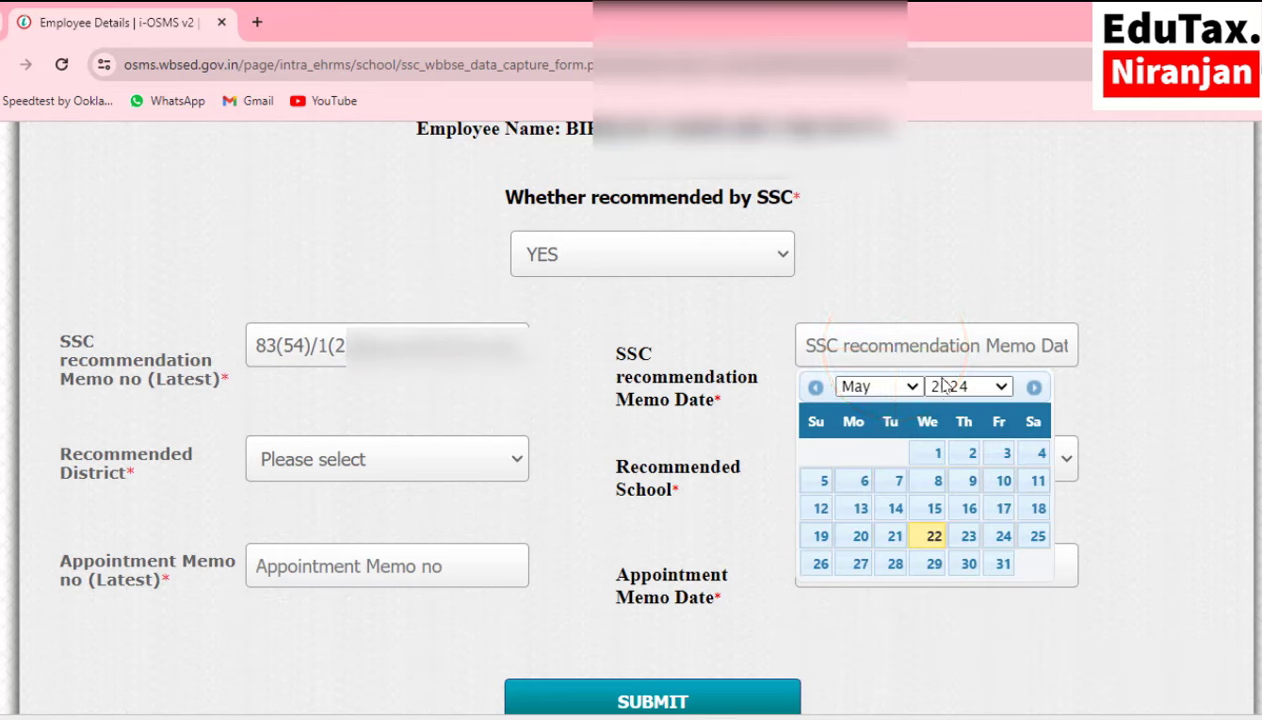
click(943, 386)
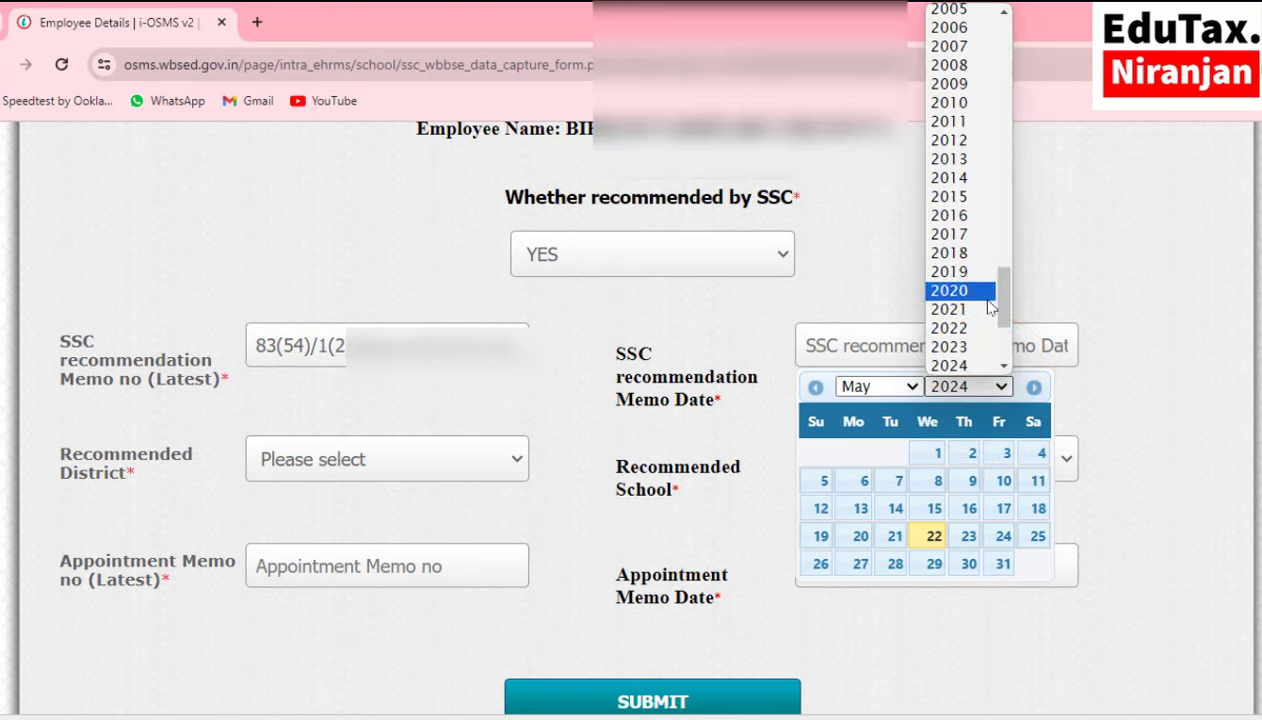
scroll(975, 298, up, 3)
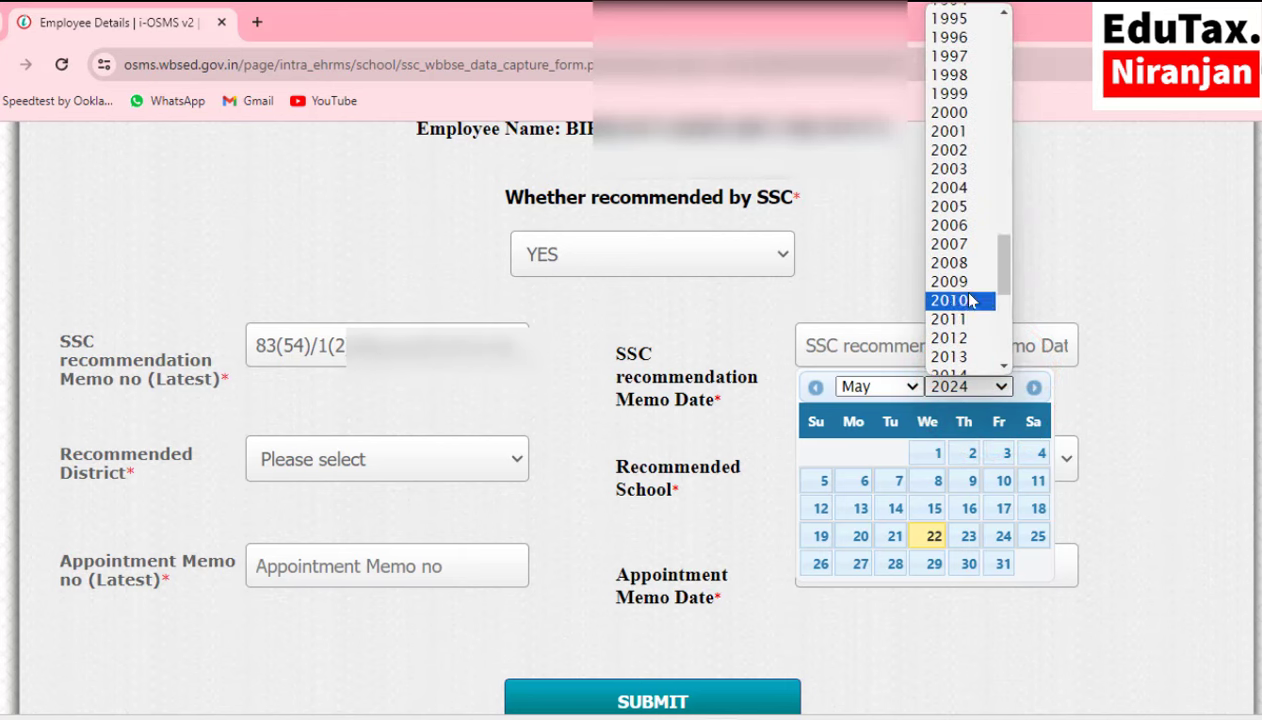
click(966, 281)
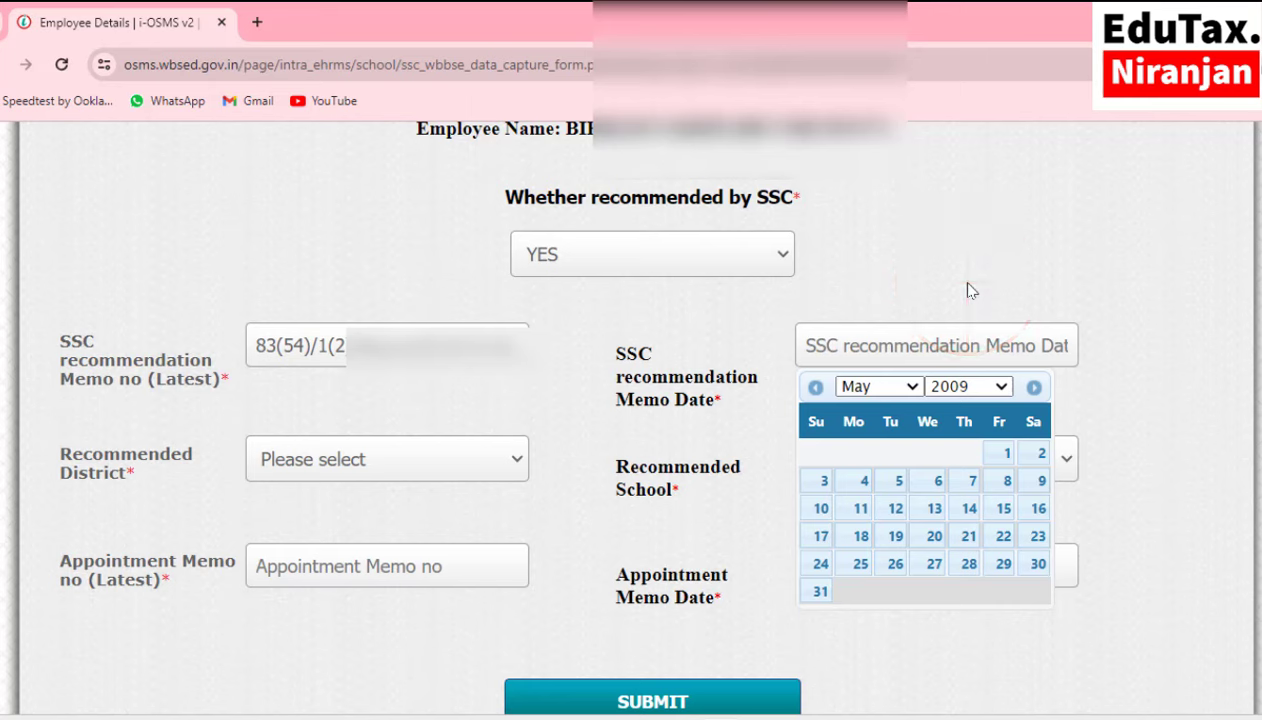
click(912, 386)
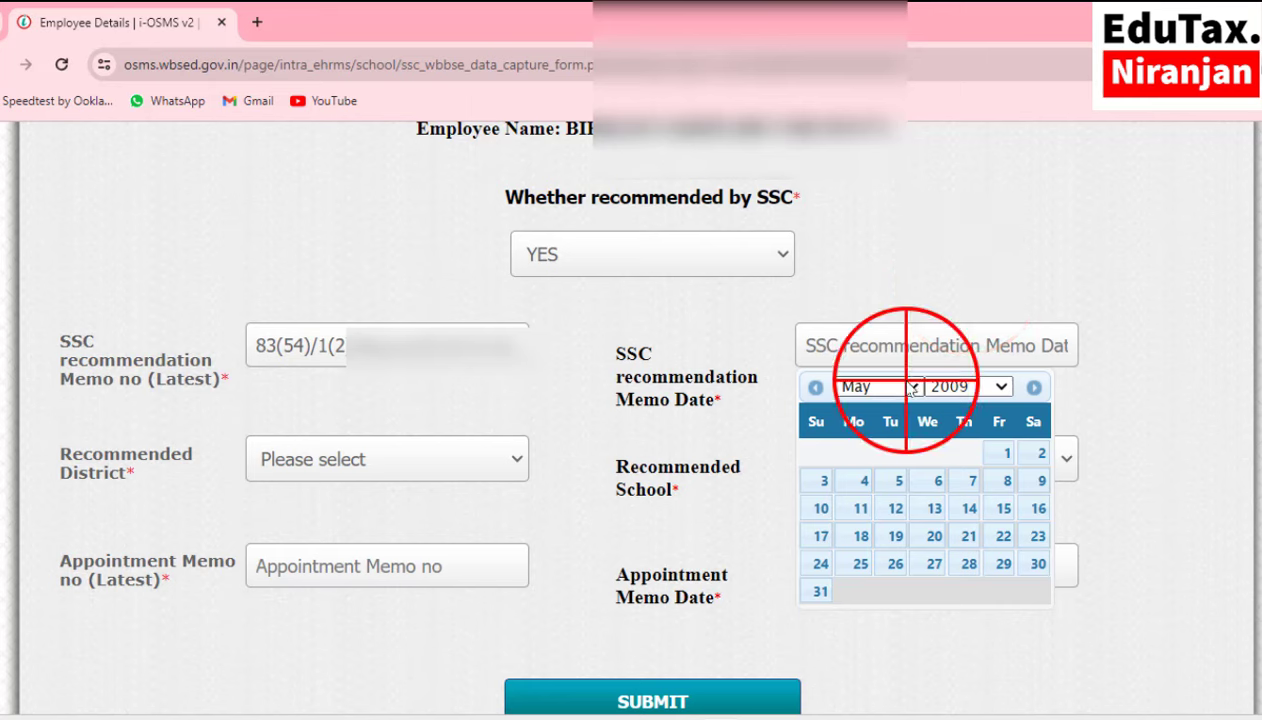
click(855, 556)
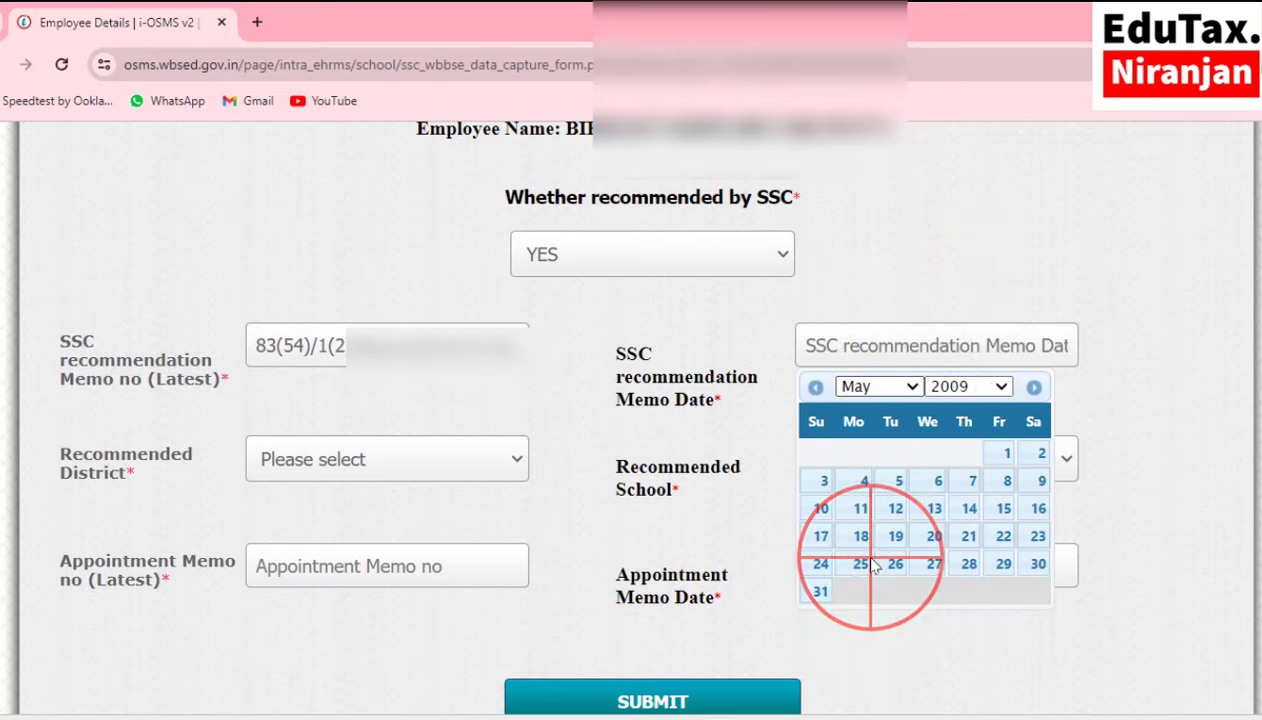
click(938, 481)
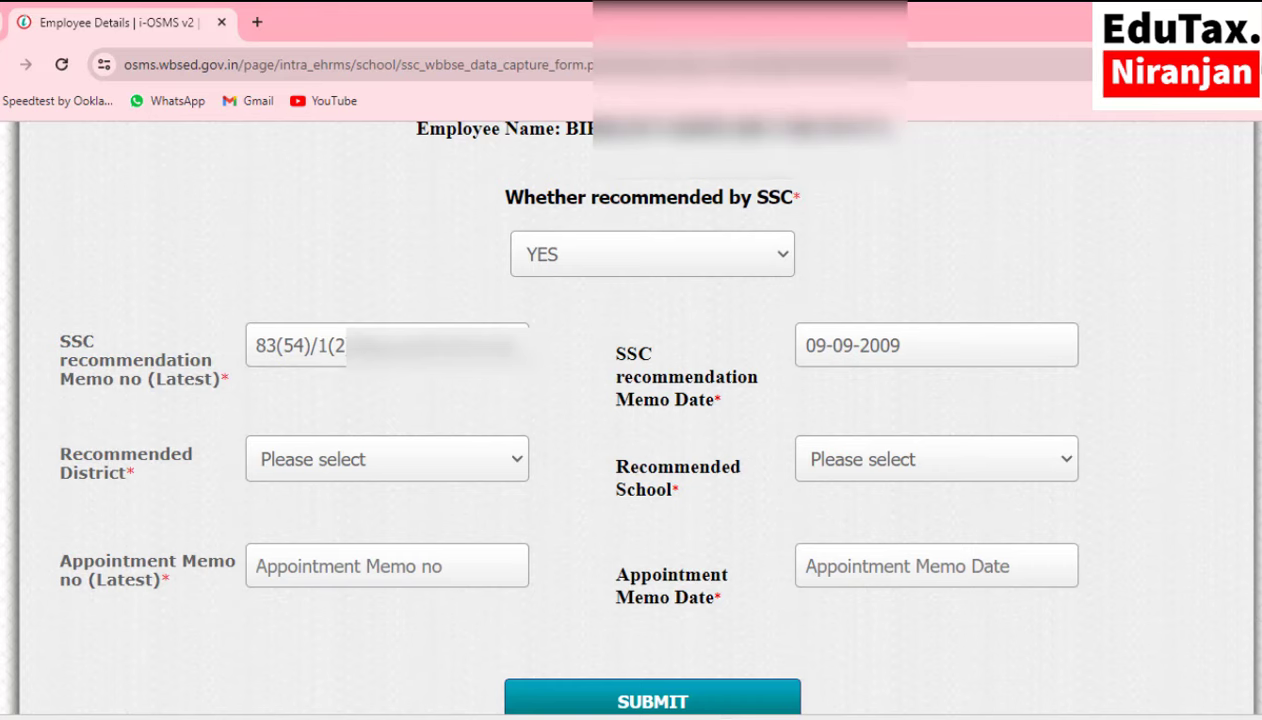
click(768, 645)
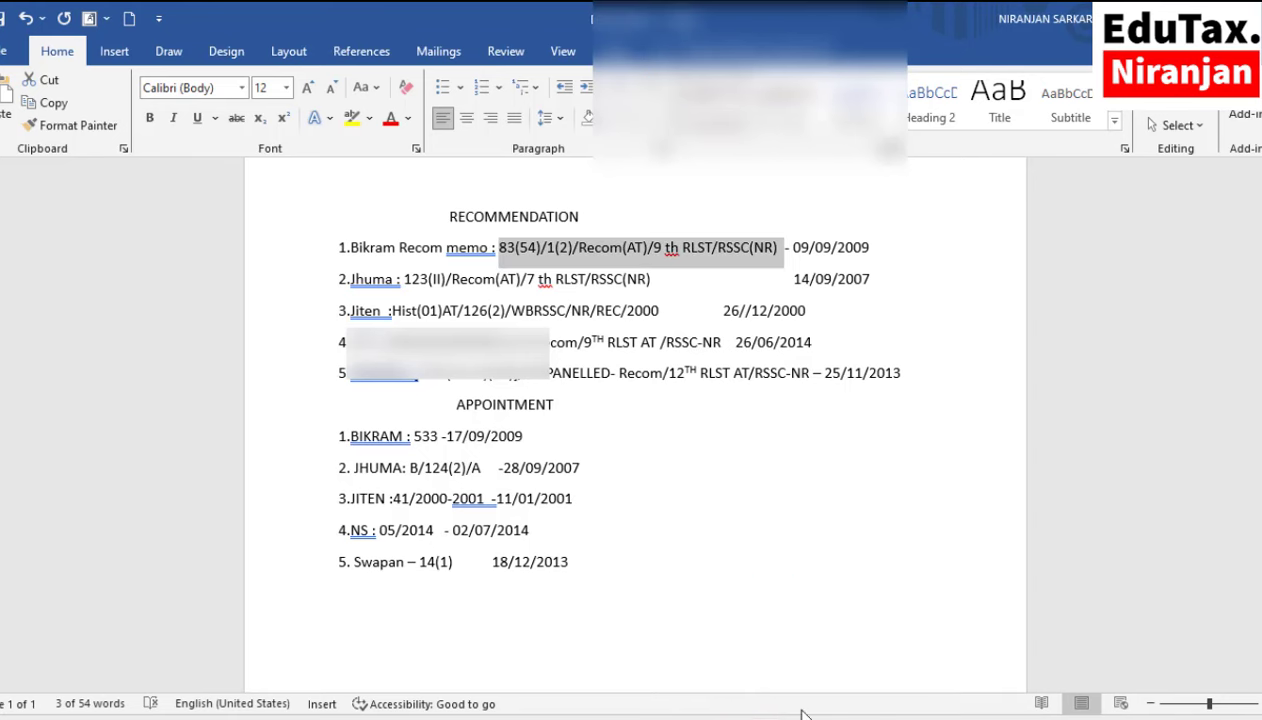
click(770, 655)
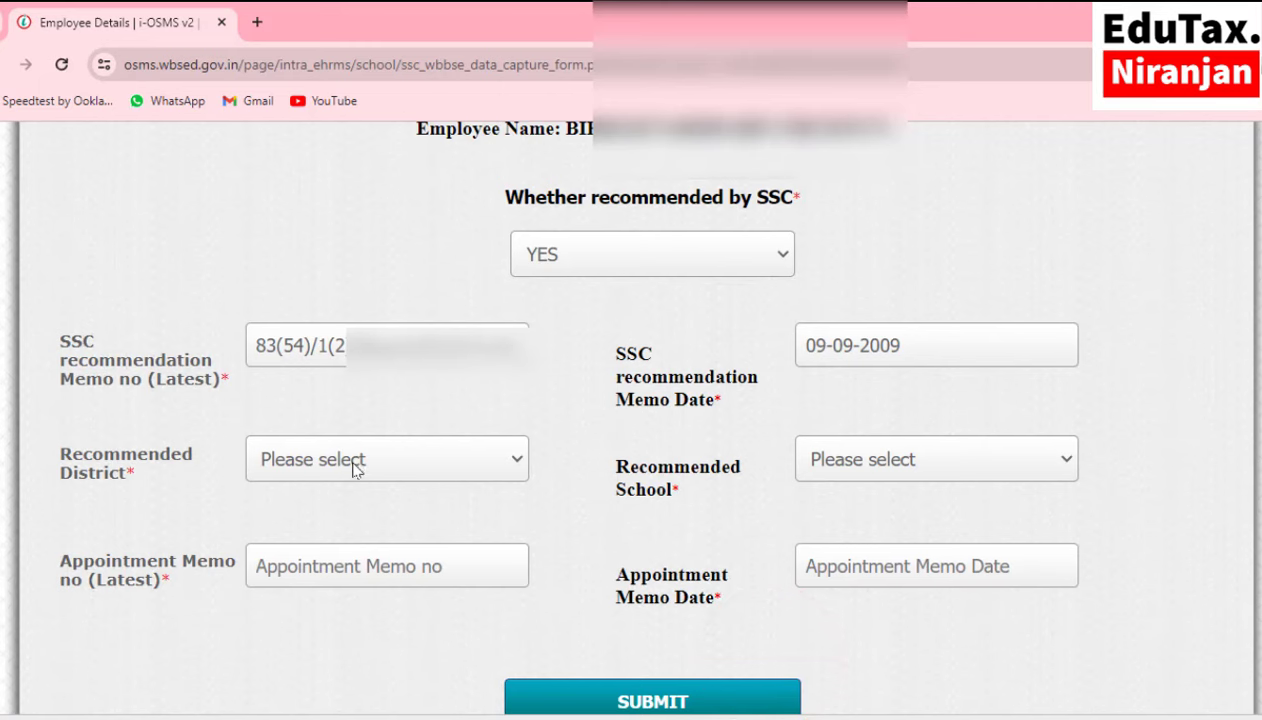
Choose UTTAR DINAJPUR from the Recommended District list.
click(474, 467)
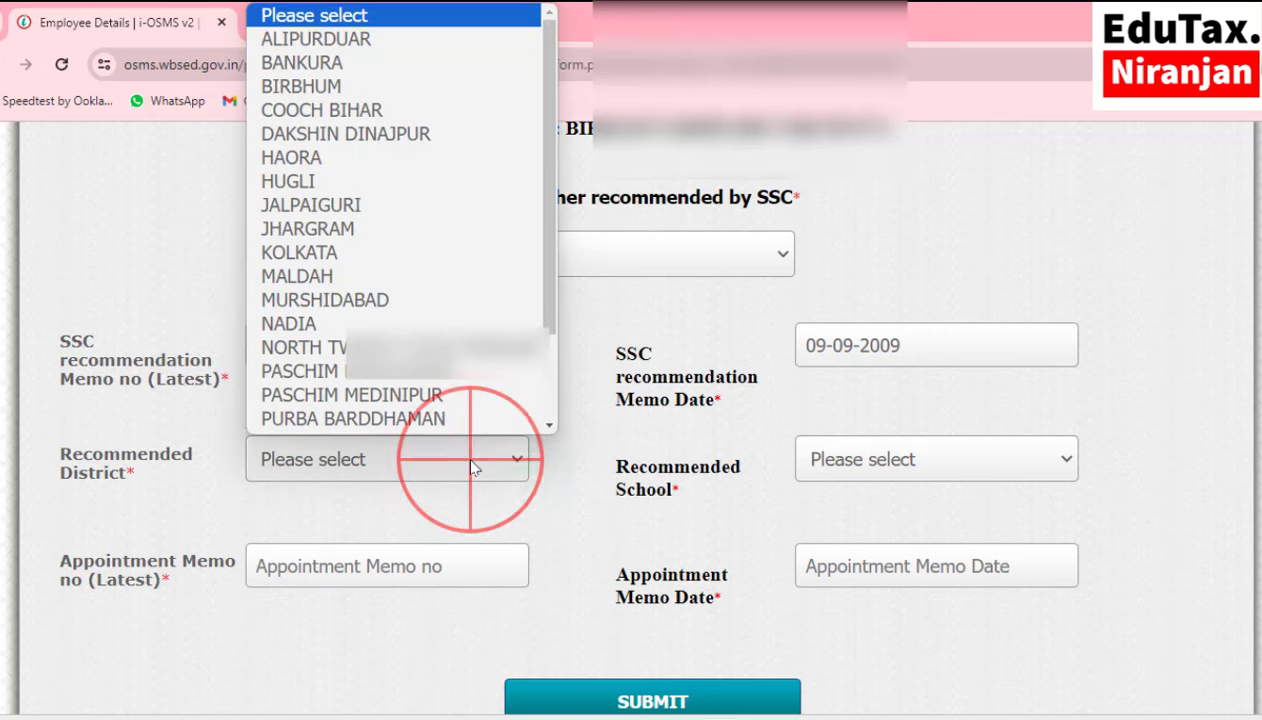
scroll(453, 314, down, 2)
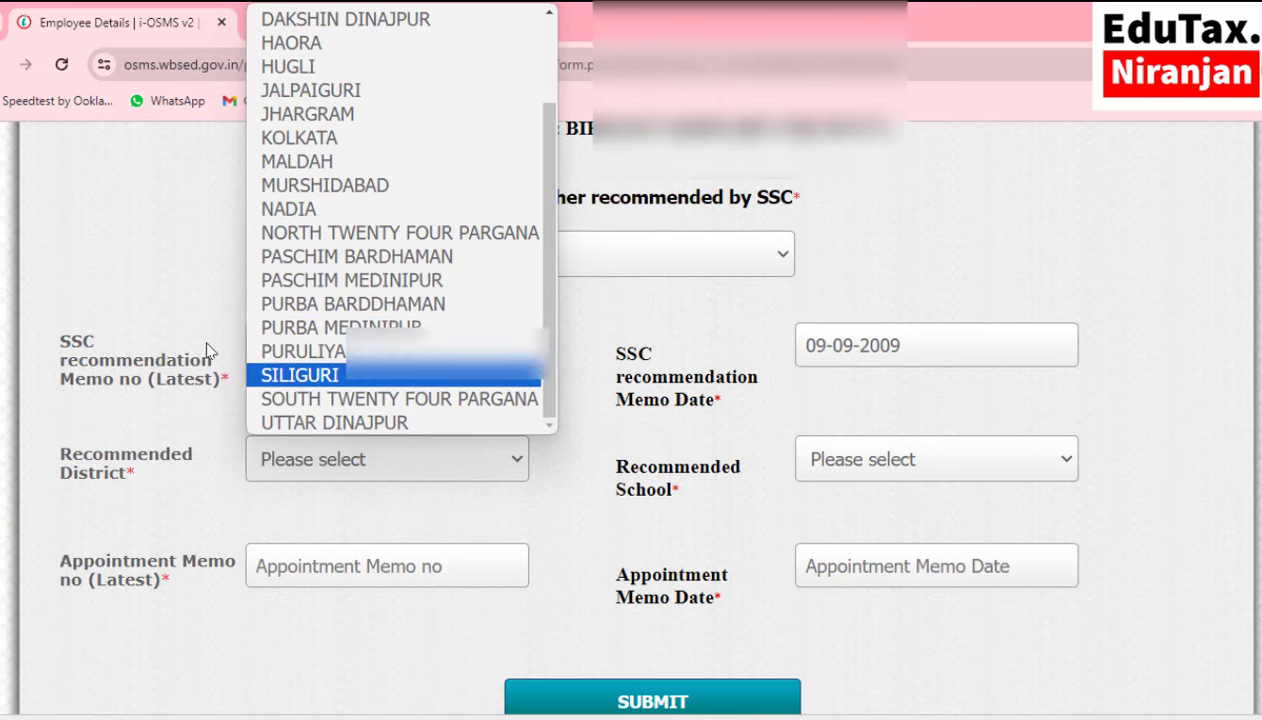
click(352, 423)
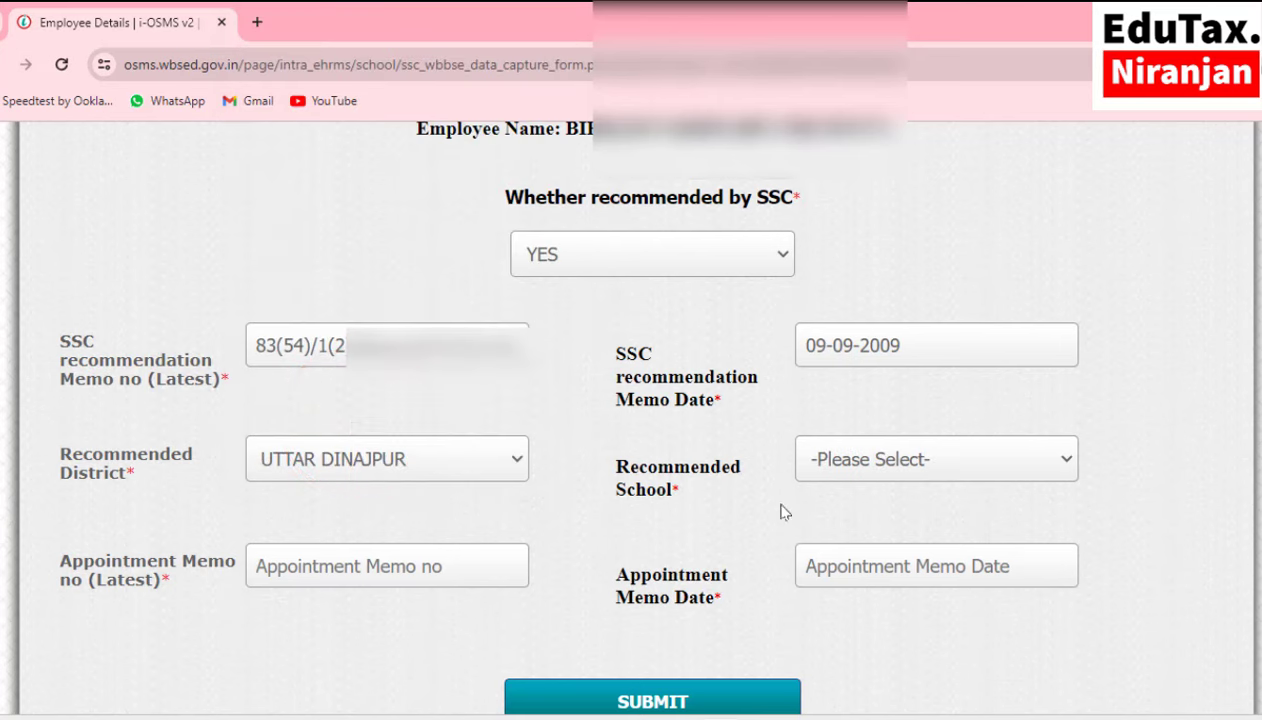
Select SAHEBGHATA NN HIGH SCHOOL as the recommended school.
click(903, 468)
scroll(785, 300, down, 6)
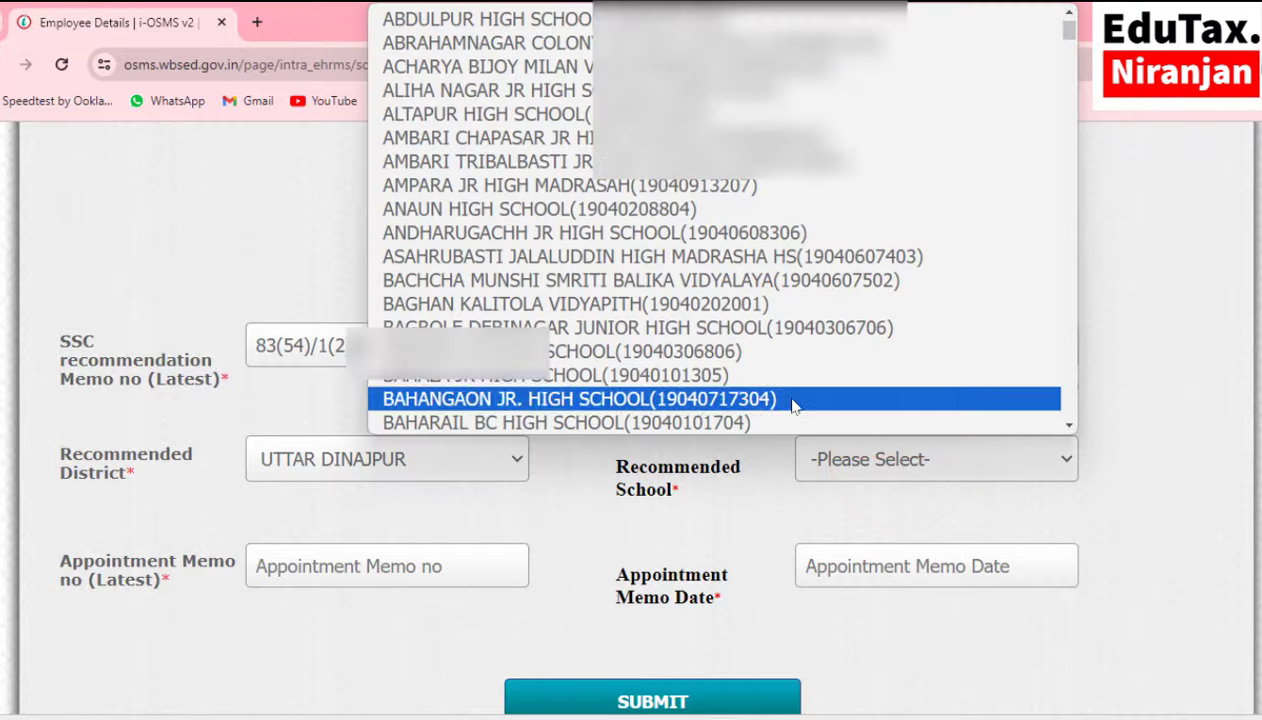
scroll(793, 285, down, 15)
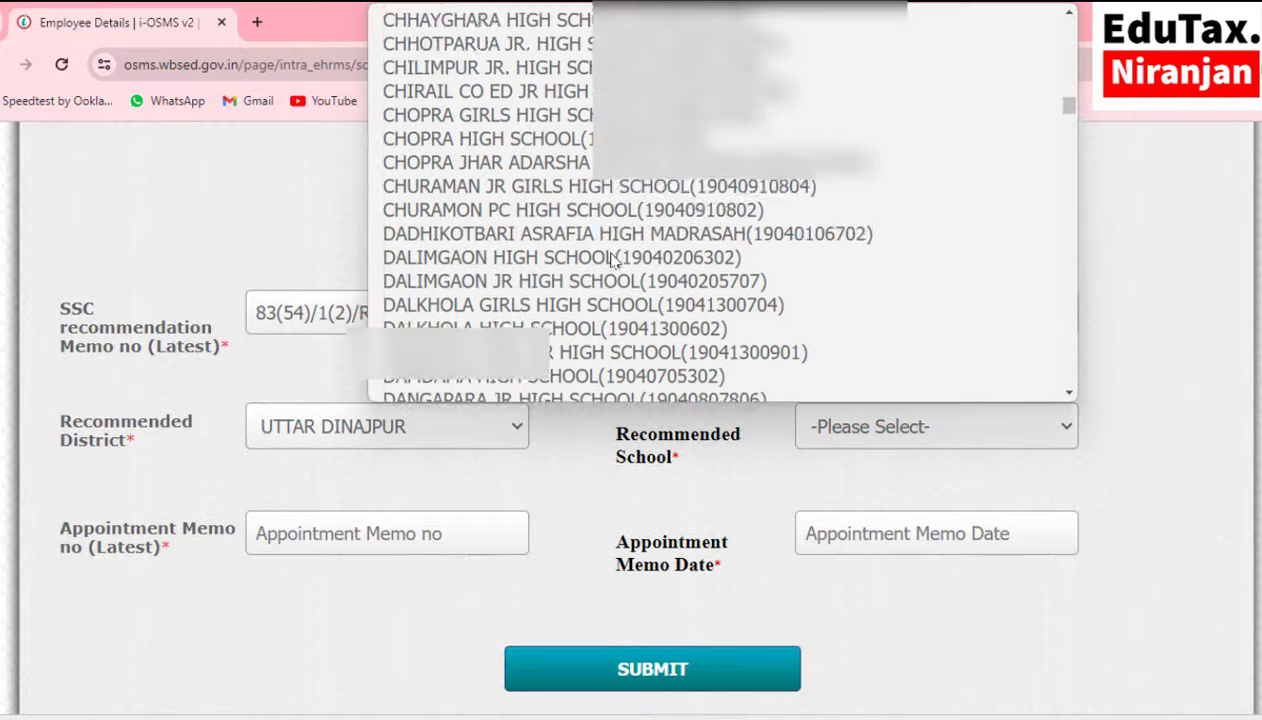
scroll(612, 258, down, 20)
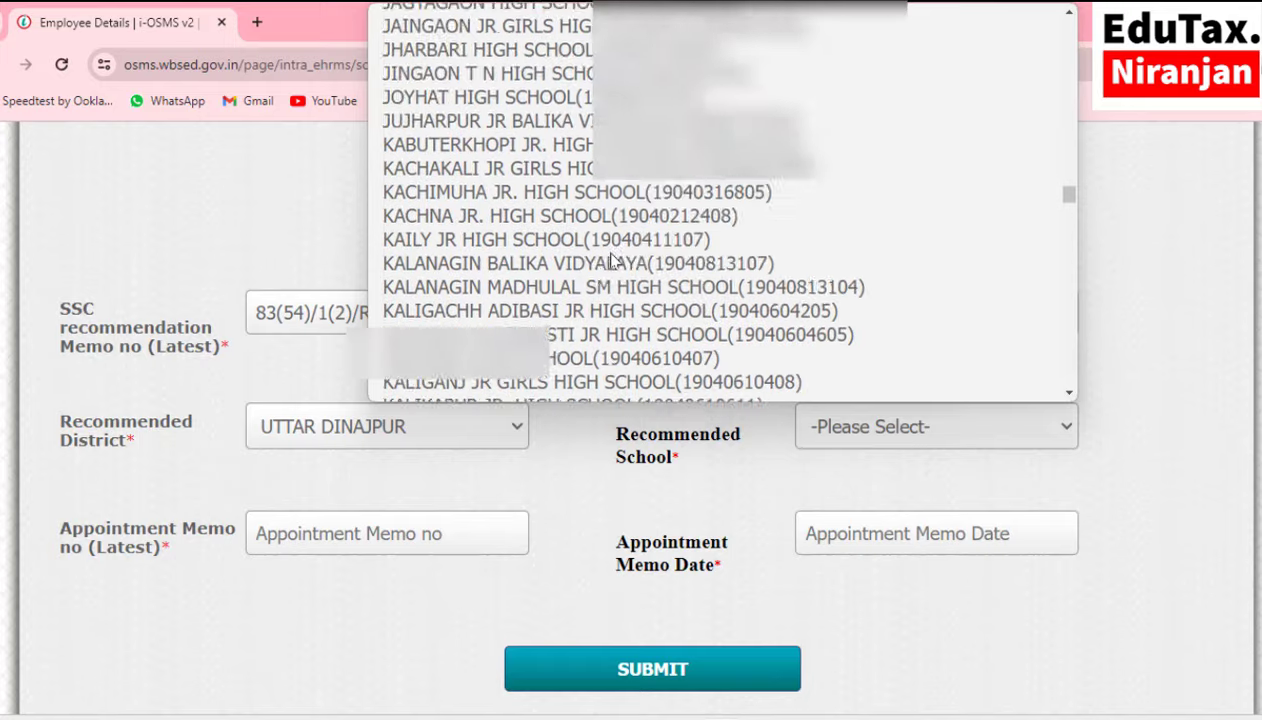
scroll(612, 258, down, 12)
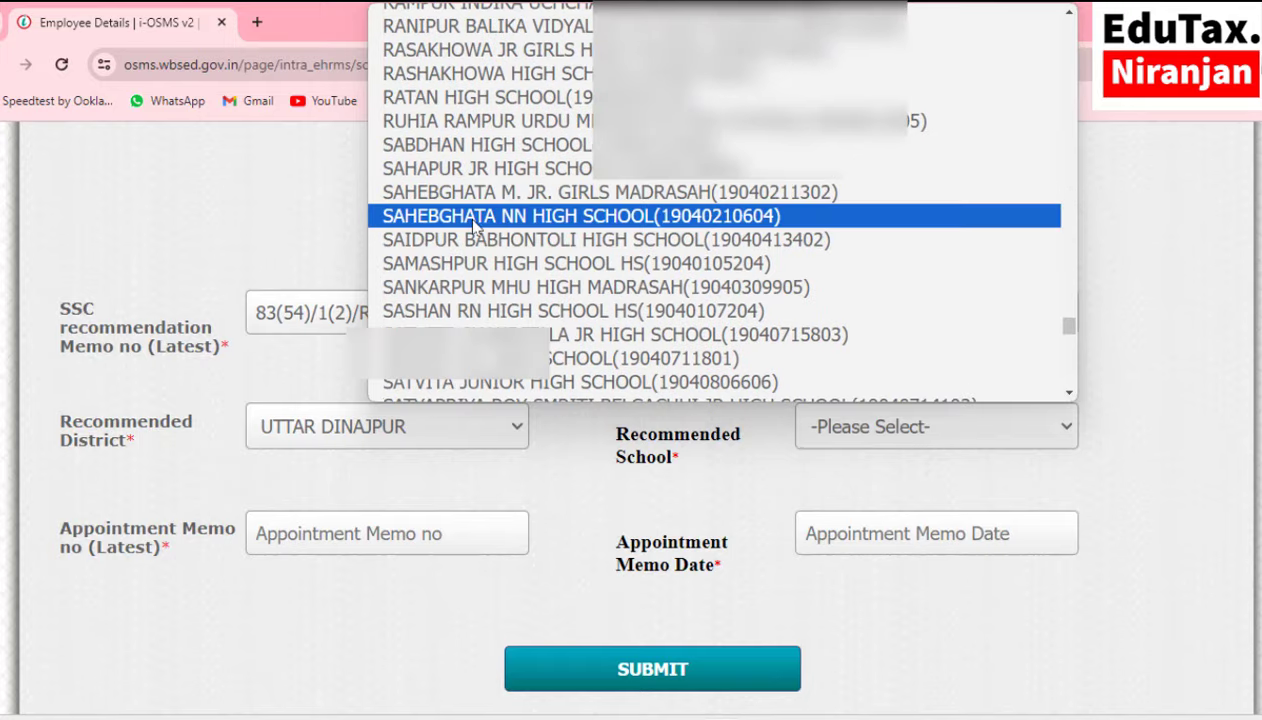
click(512, 216)
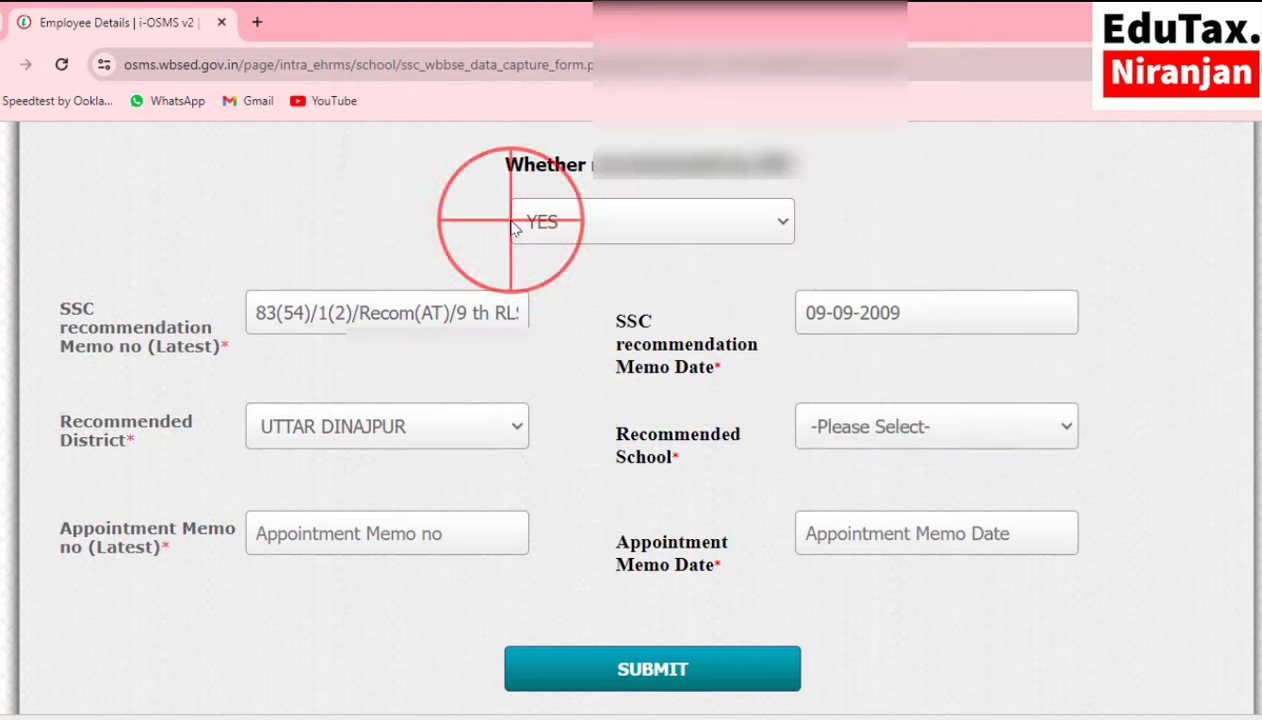
scroll(512, 227, down, 2)
scroll(512, 227, up, 2)
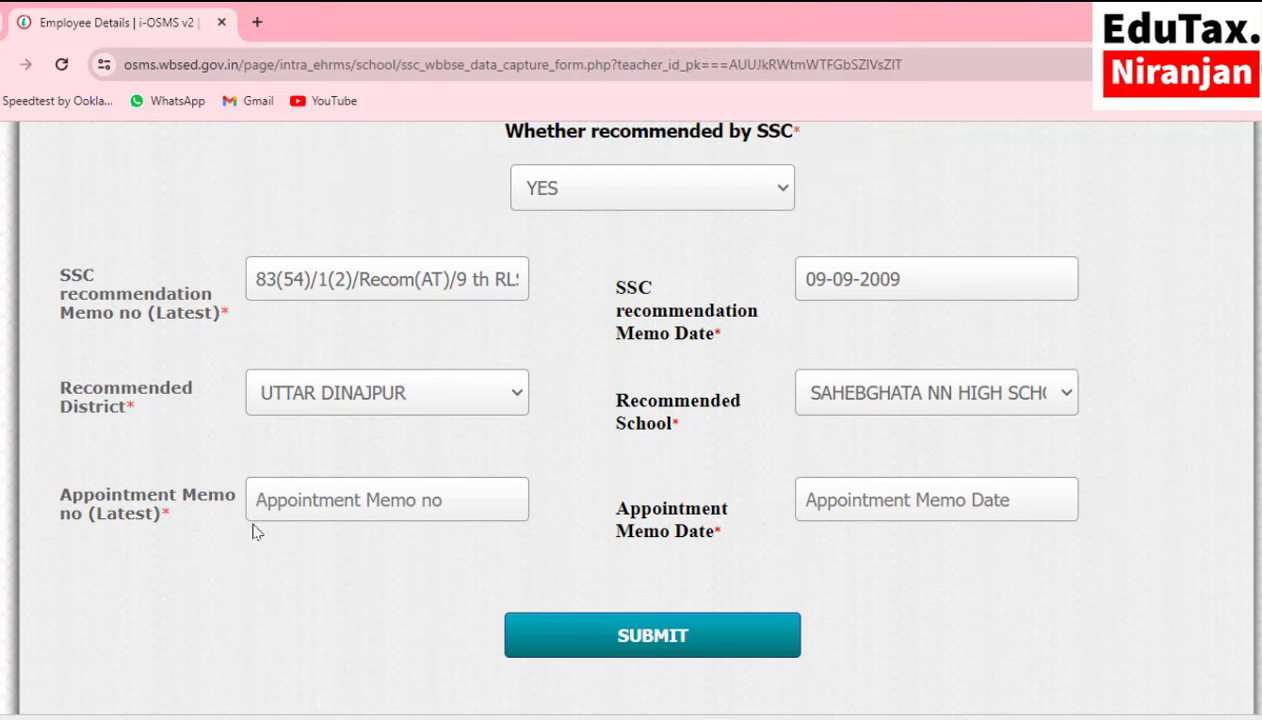
Enter 533 as the appointment memo number.
click(320, 500)
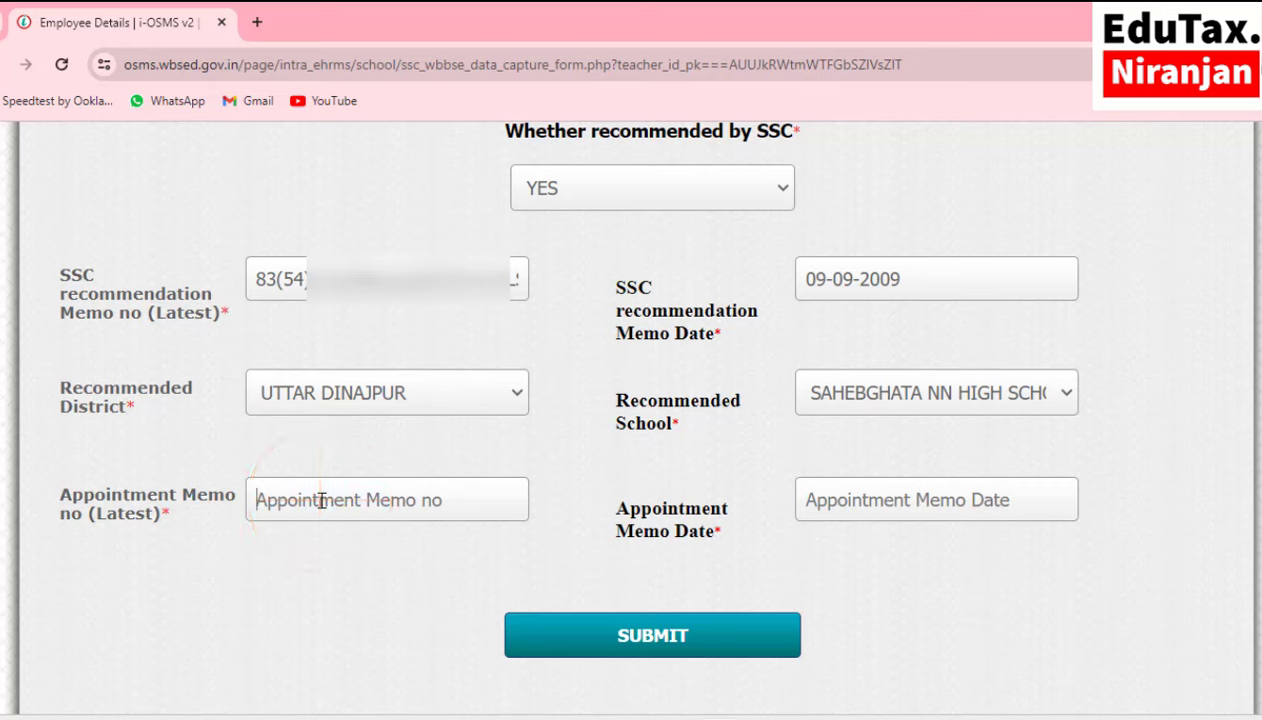
click(321, 500)
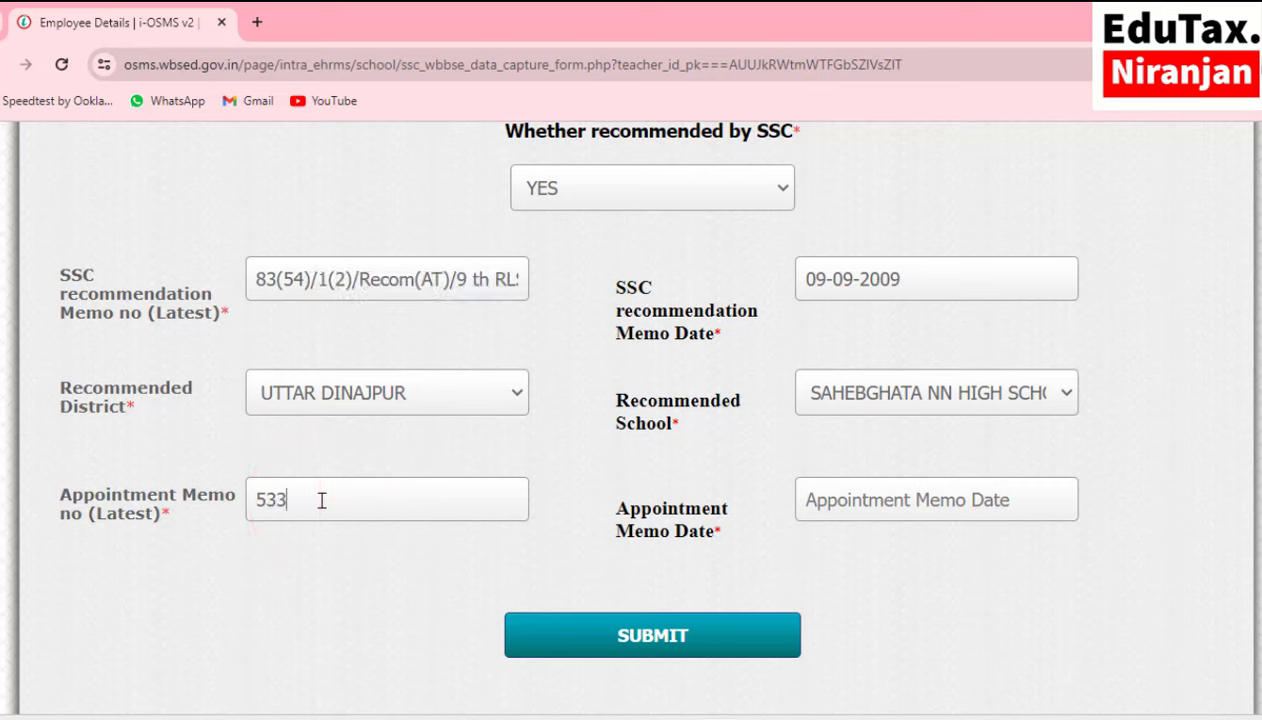
Pick 17 September 2009 in the Appointment Memo Date calendar.
click(884, 490)
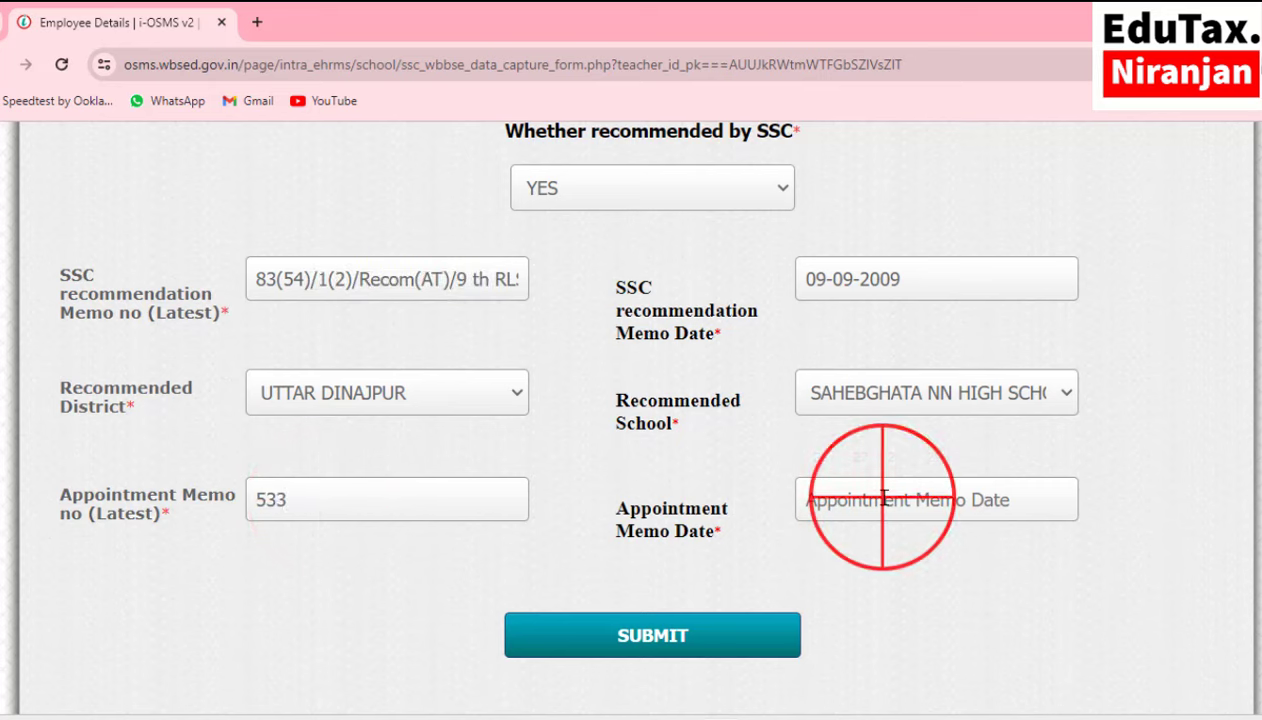
click(995, 281)
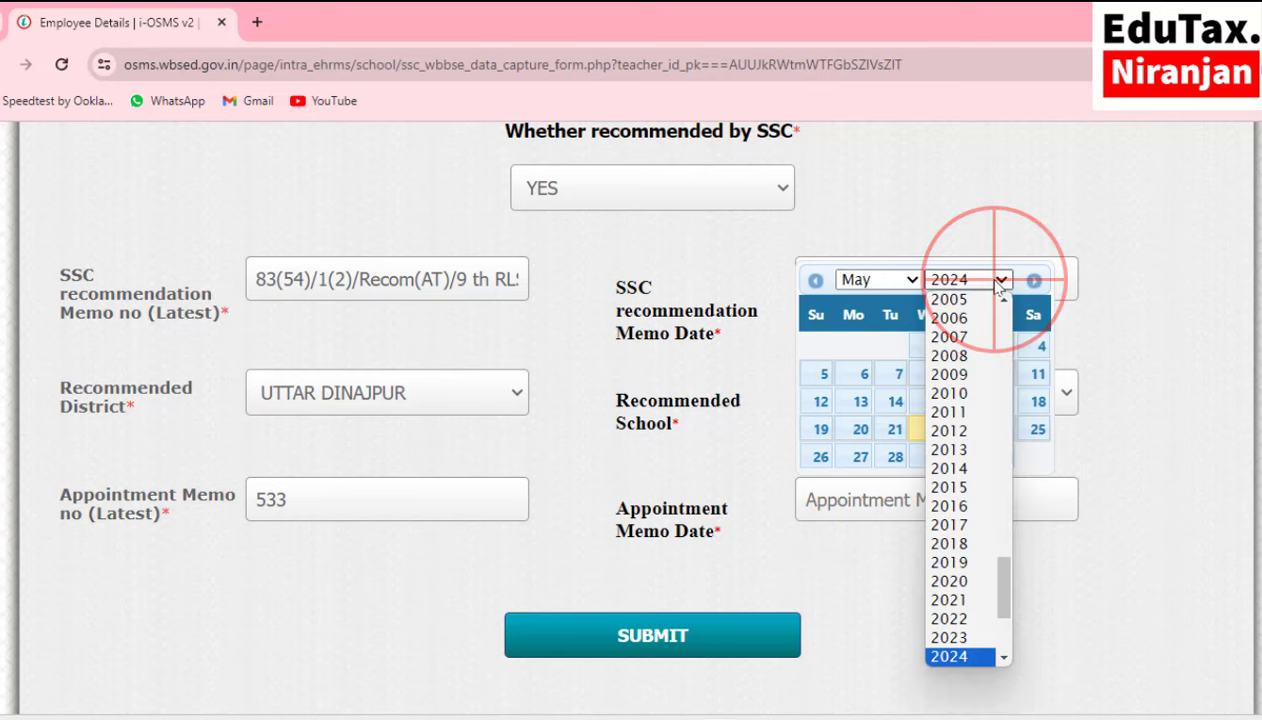
click(958, 372)
click(862, 281)
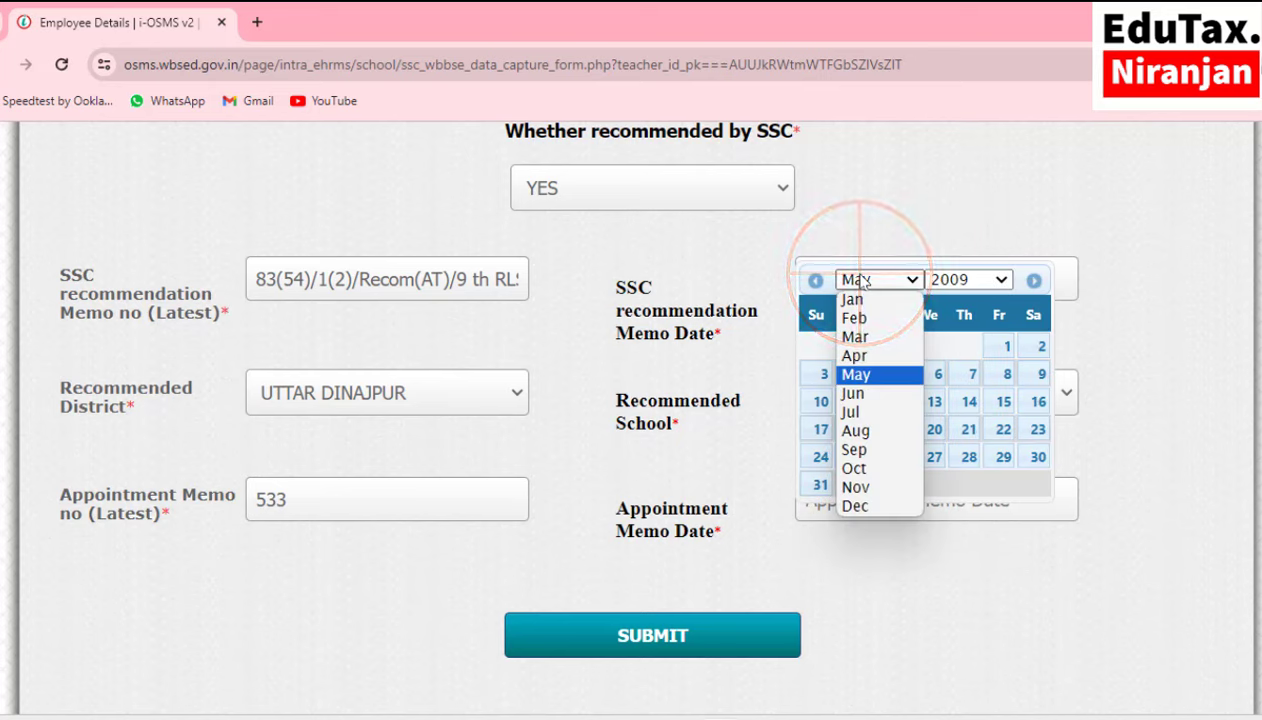
click(876, 451)
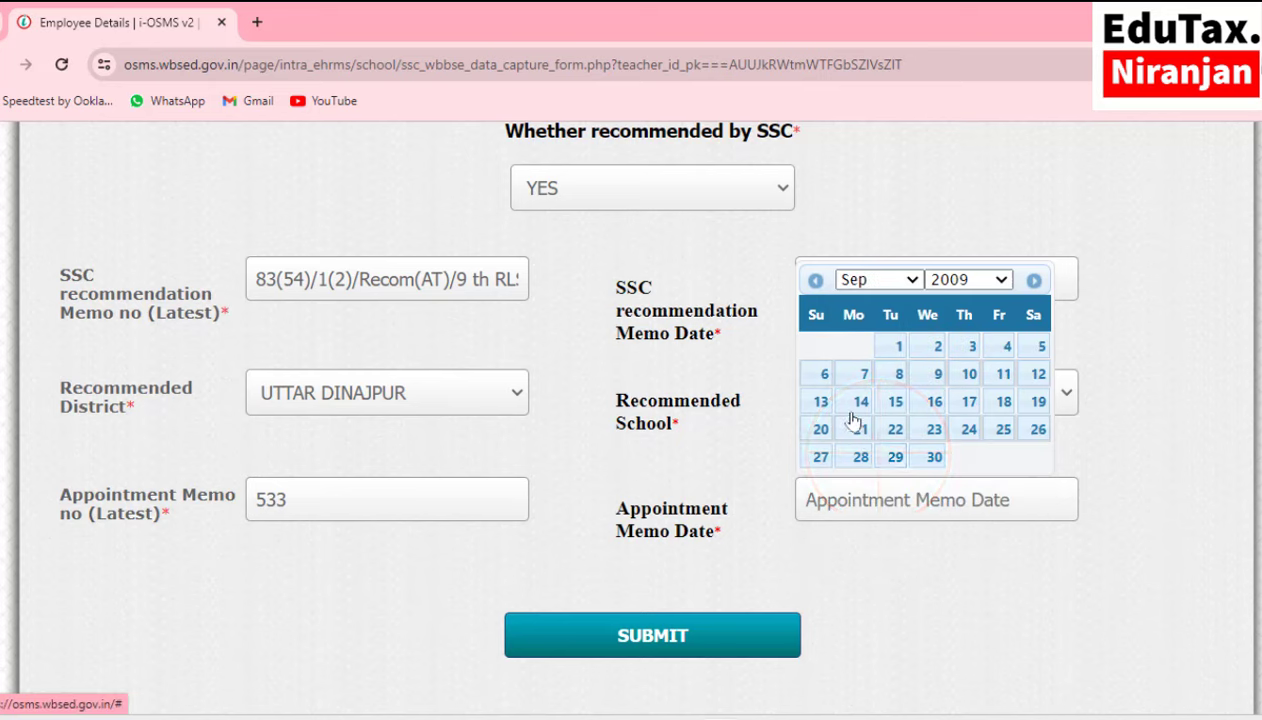
click(965, 405)
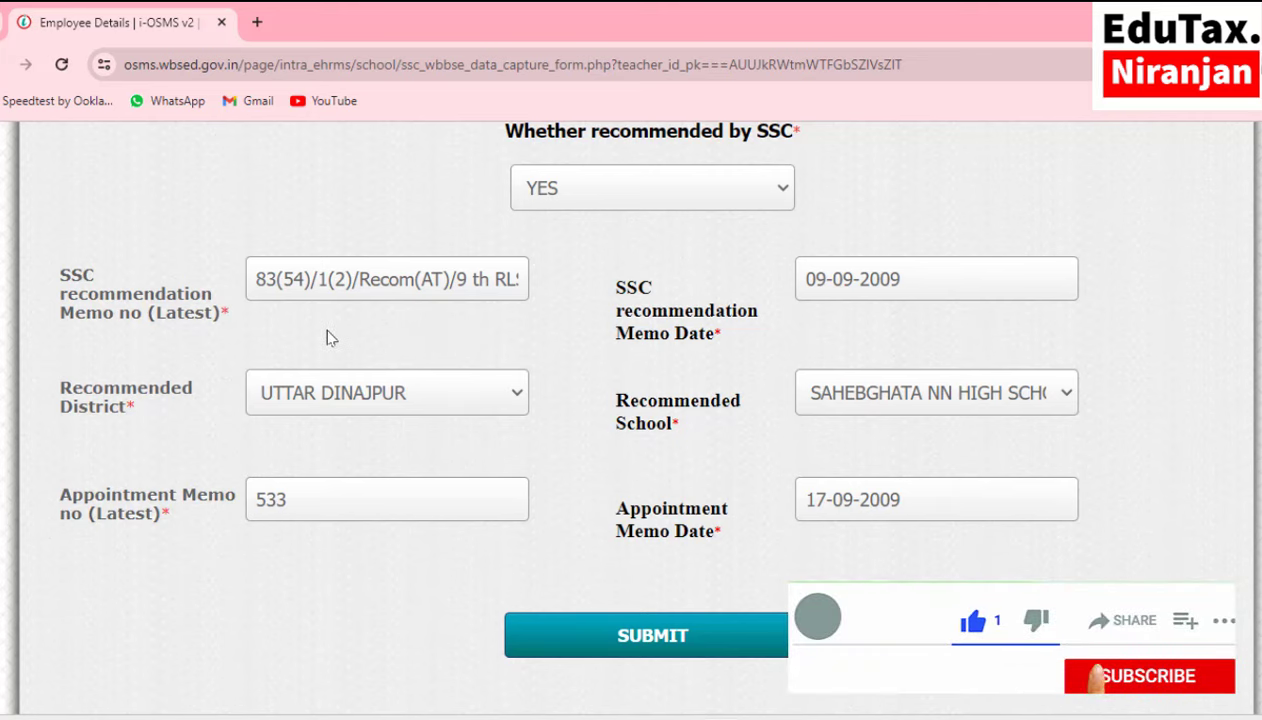
scroll(535, 332, up, 1)
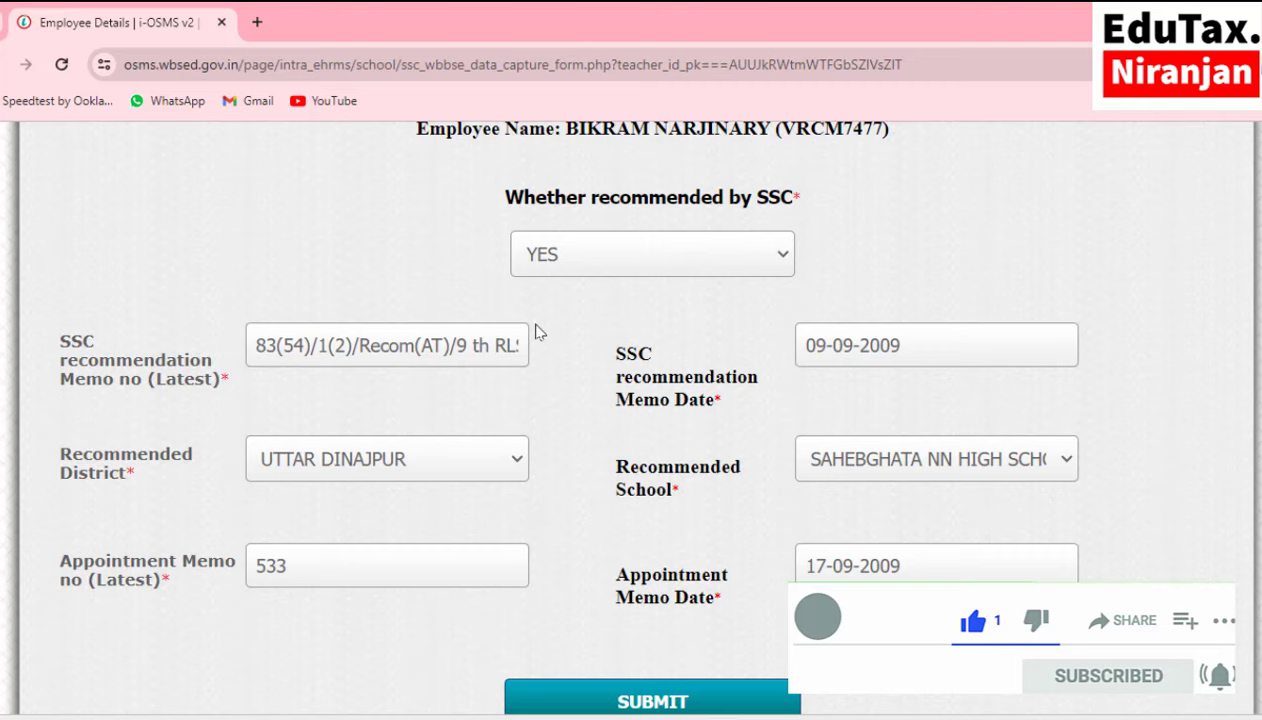
Submit the first teacher's completed SSC recommendation details.
scroll(682, 621, down, 1)
click(682, 617)
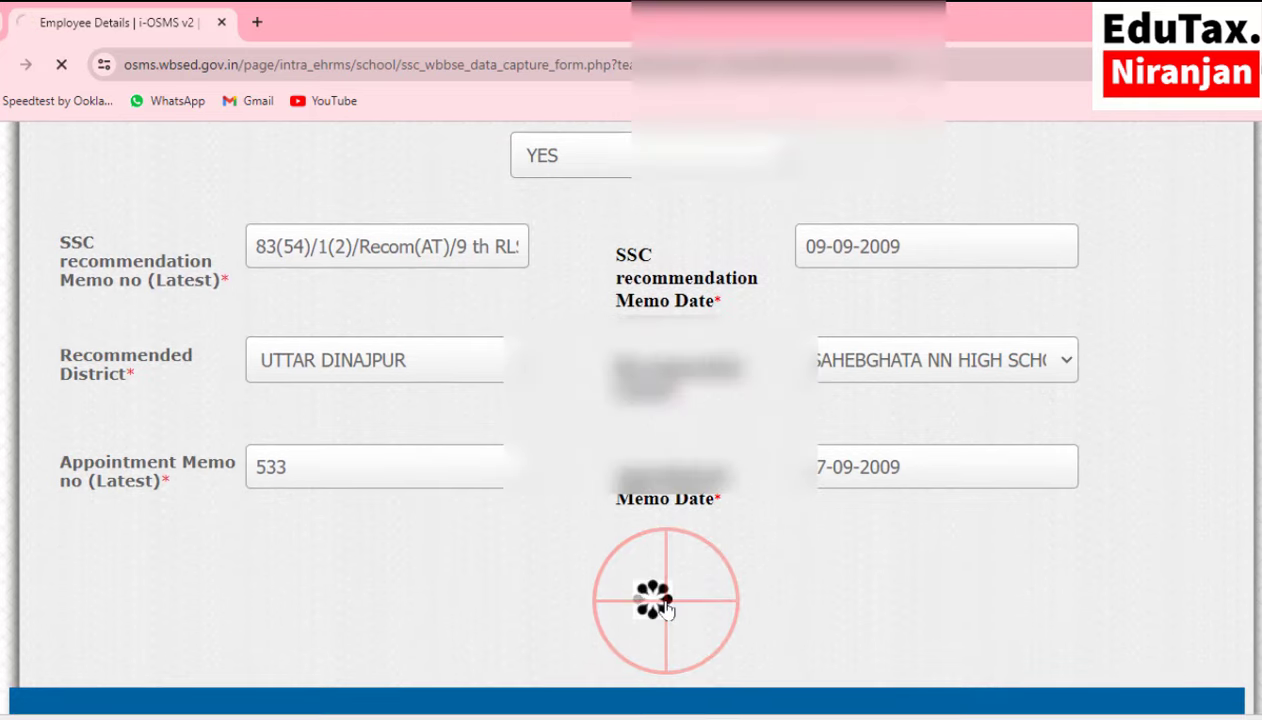
scroll(780, 545, down, 4)
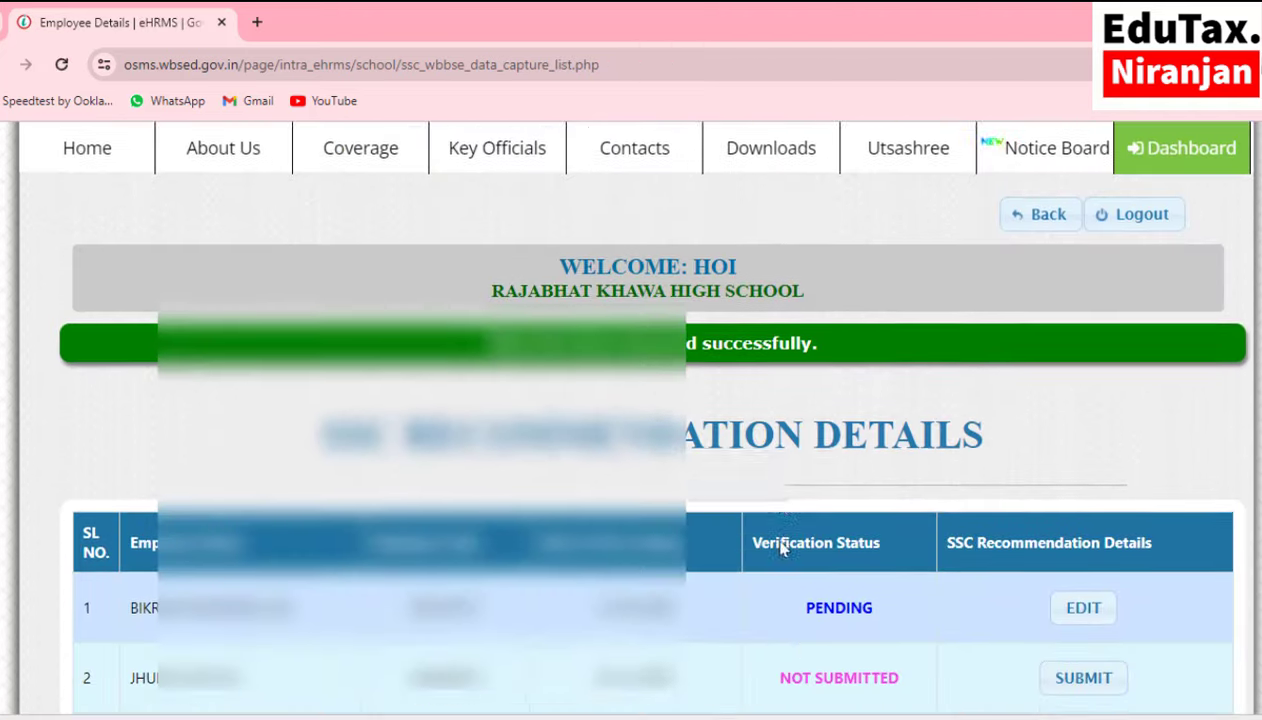
scroll(780, 549, down, 1)
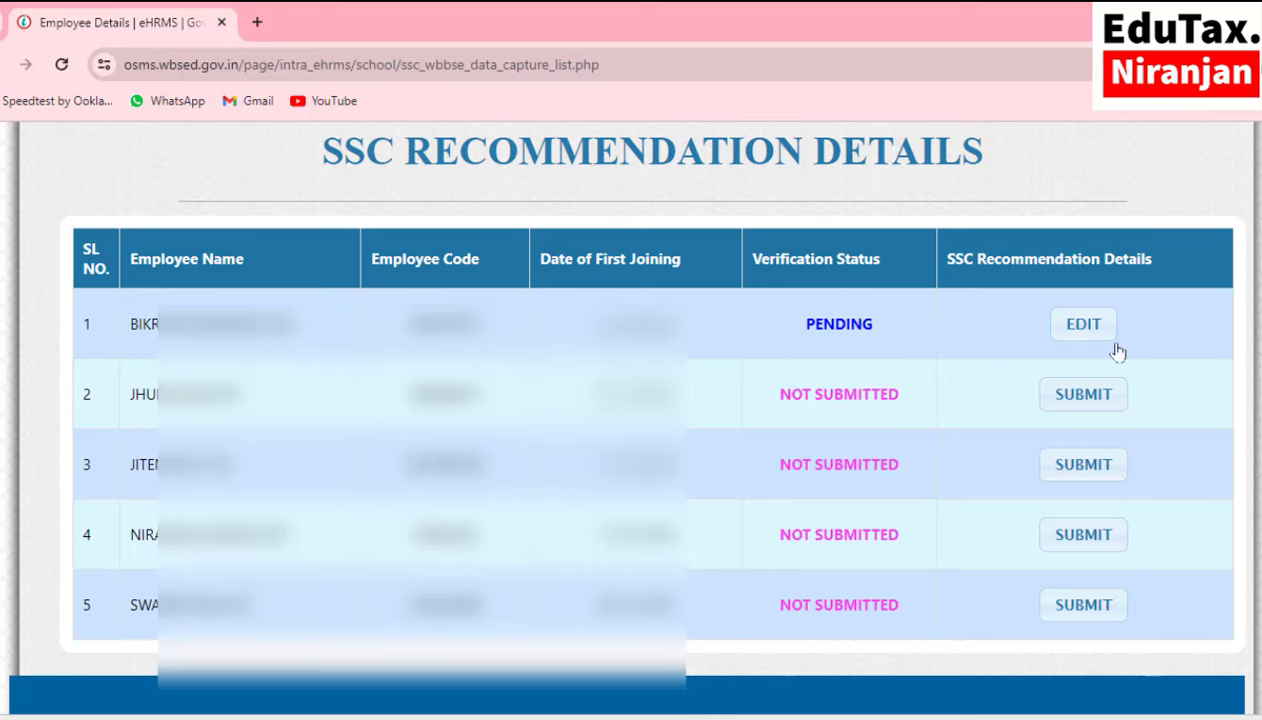
Reopen row 1 with EDIT and scroll through its stored values.
click(1083, 324)
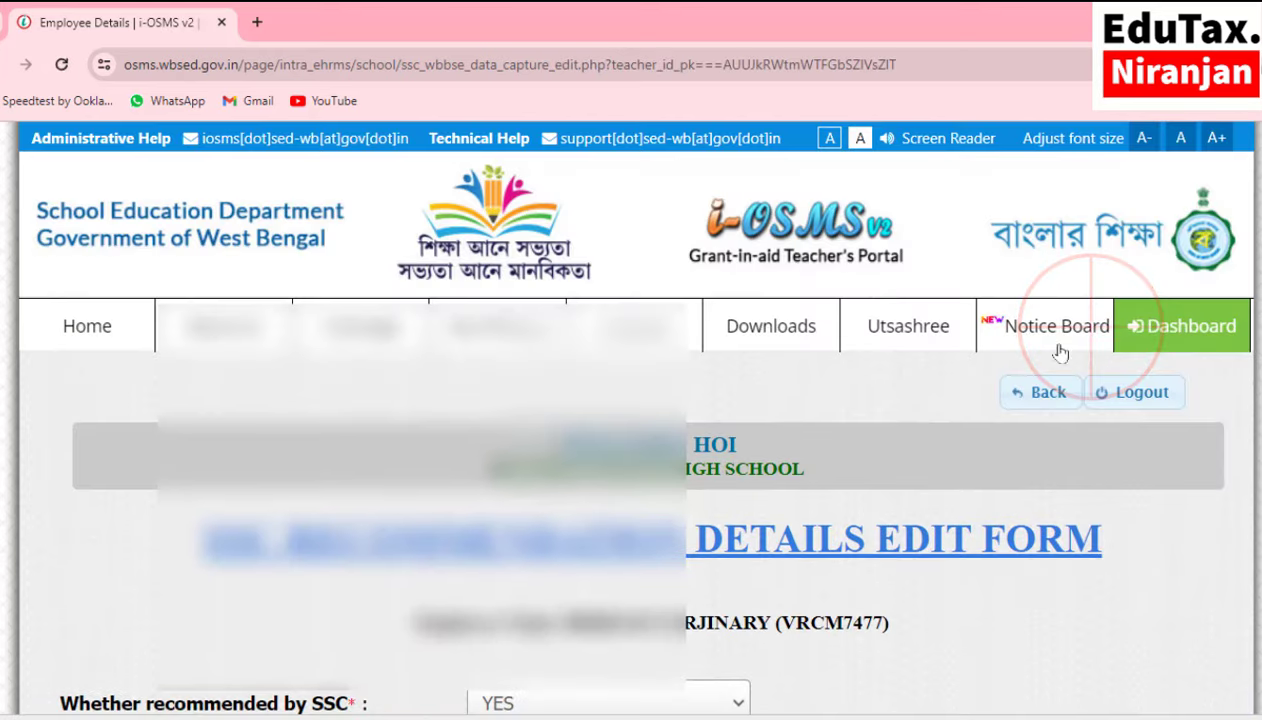
scroll(765, 425, down, 4)
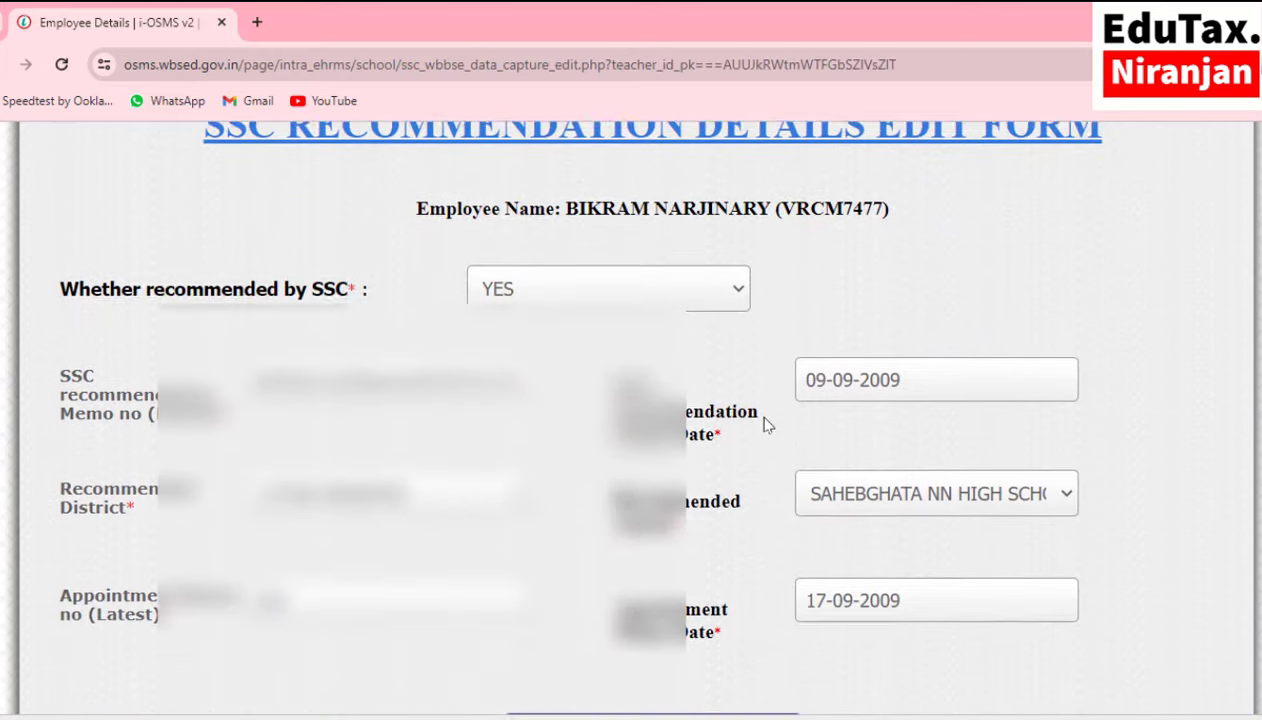
scroll(765, 425, down, 2)
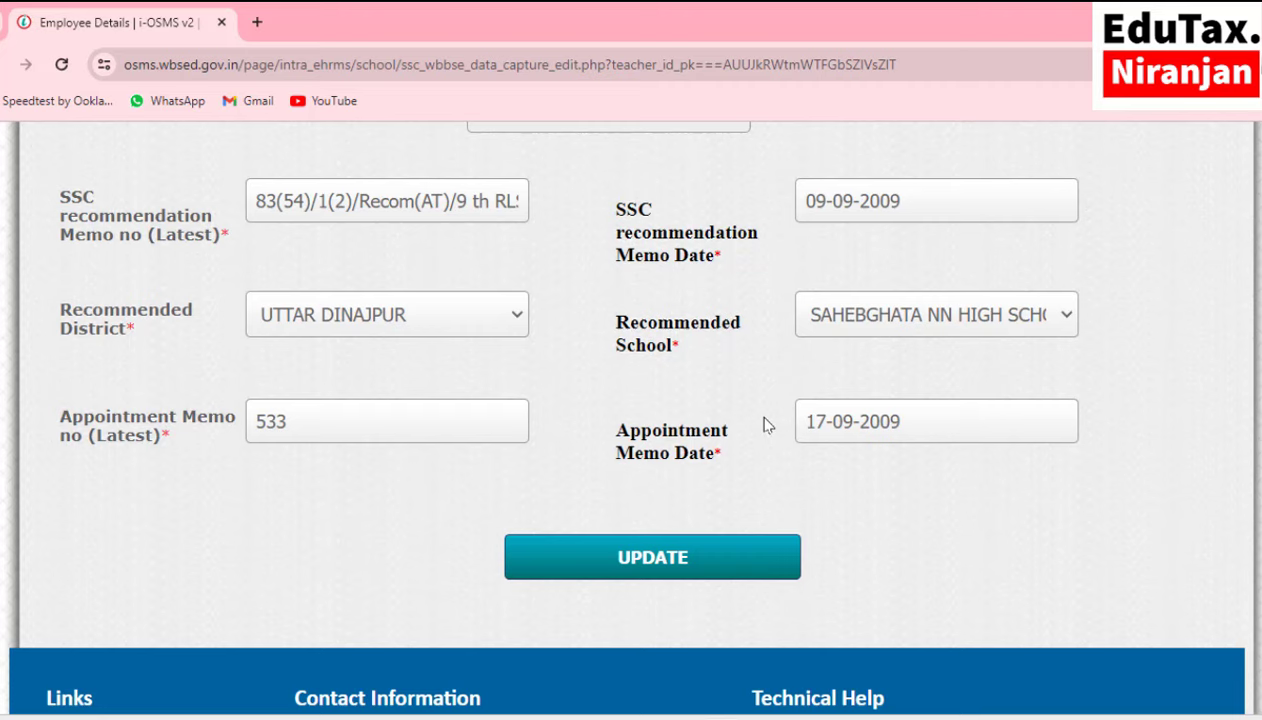
Save the edited details, then start the second teacher's SSC form with YES for recommended by SSC.
click(648, 558)
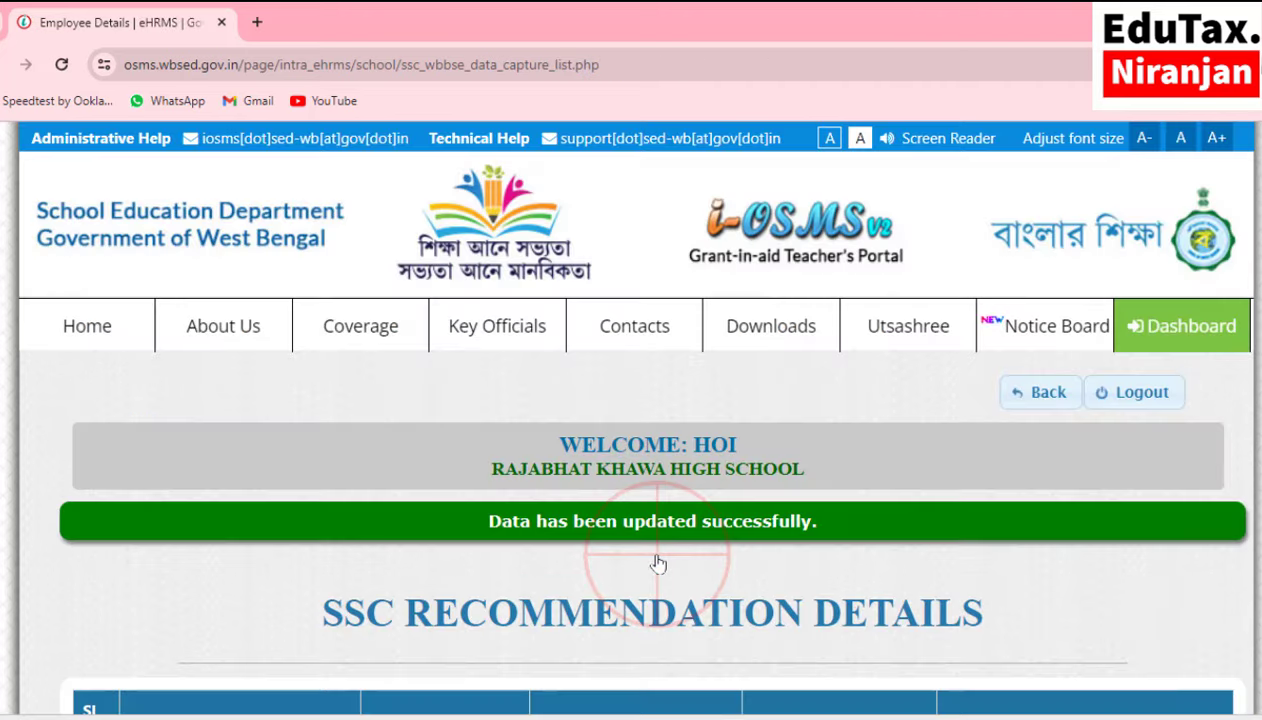
scroll(704, 430, down, 5)
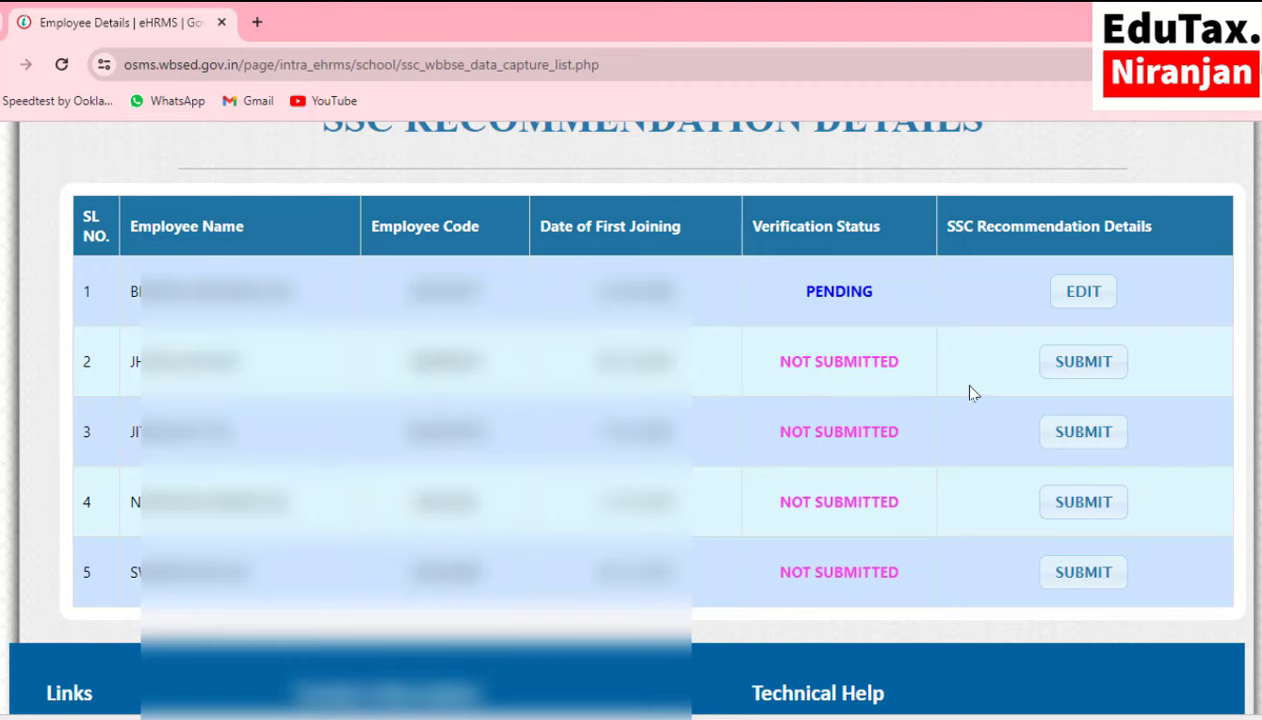
click(1080, 367)
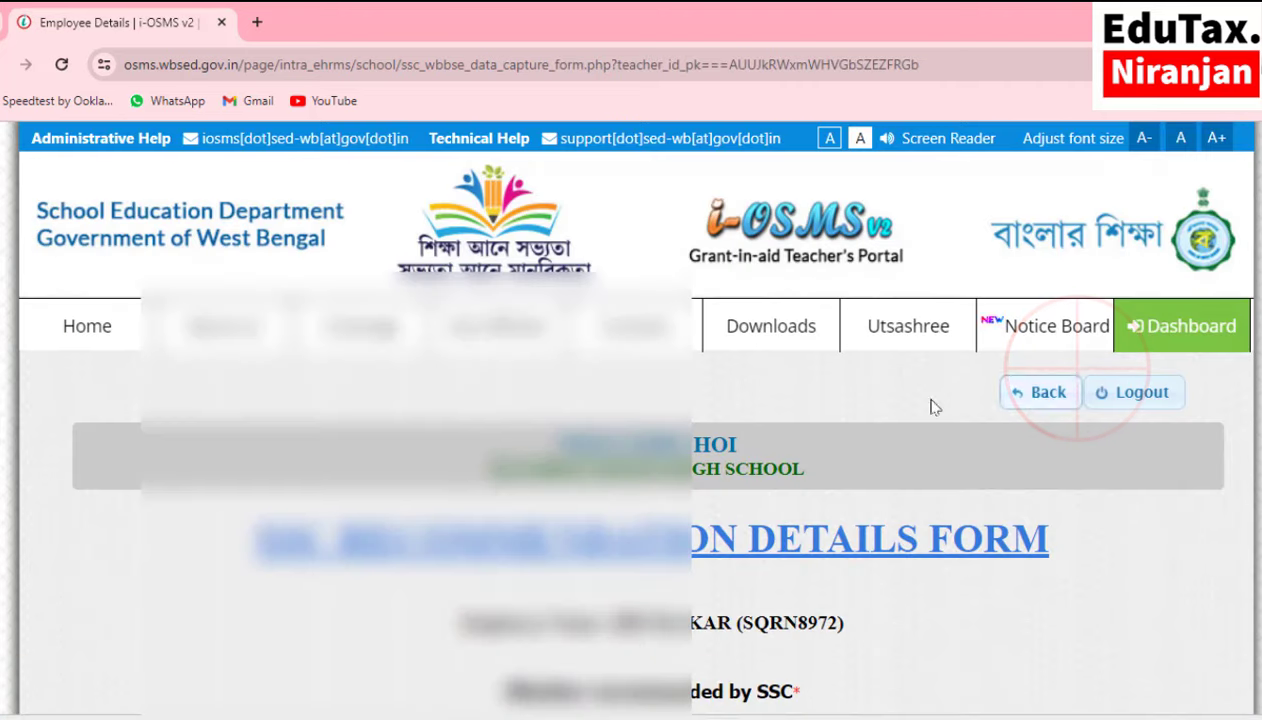
scroll(611, 389, down, 4)
click(612, 353)
click(555, 413)
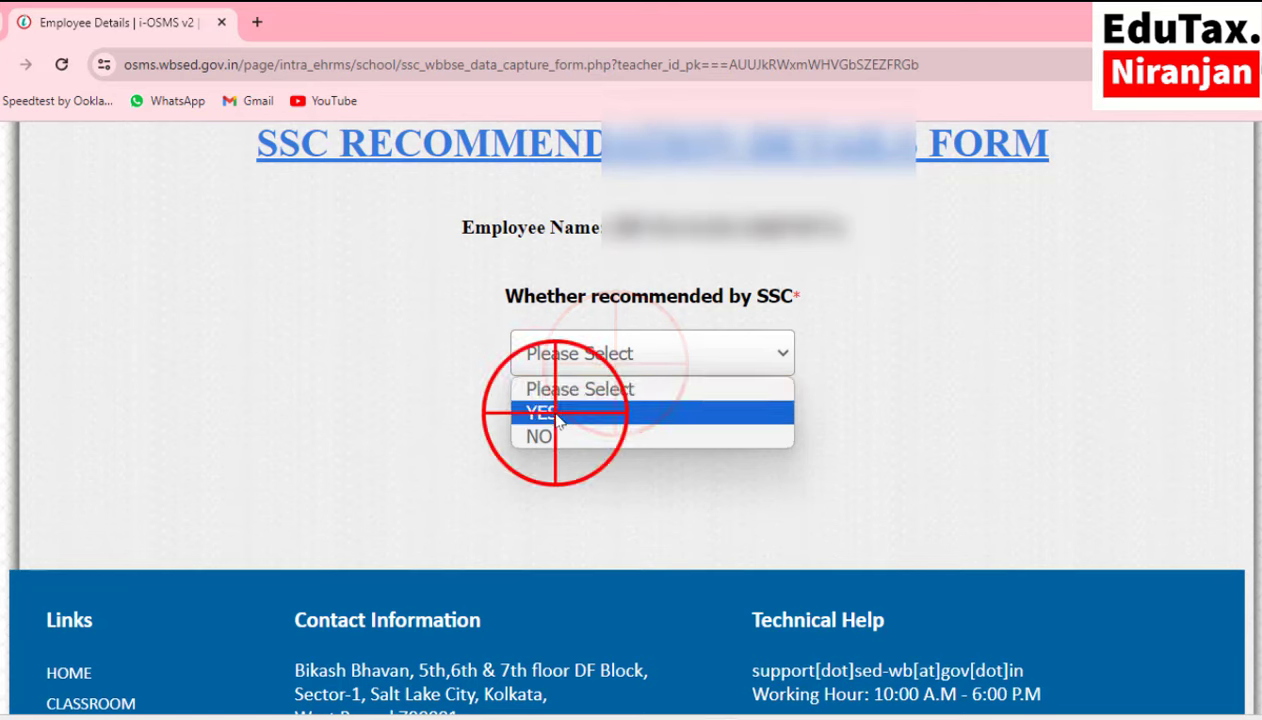
Copy the second teacher's recommendation memo number from the Word notes.
scroll(547, 407, down, 2)
click(305, 285)
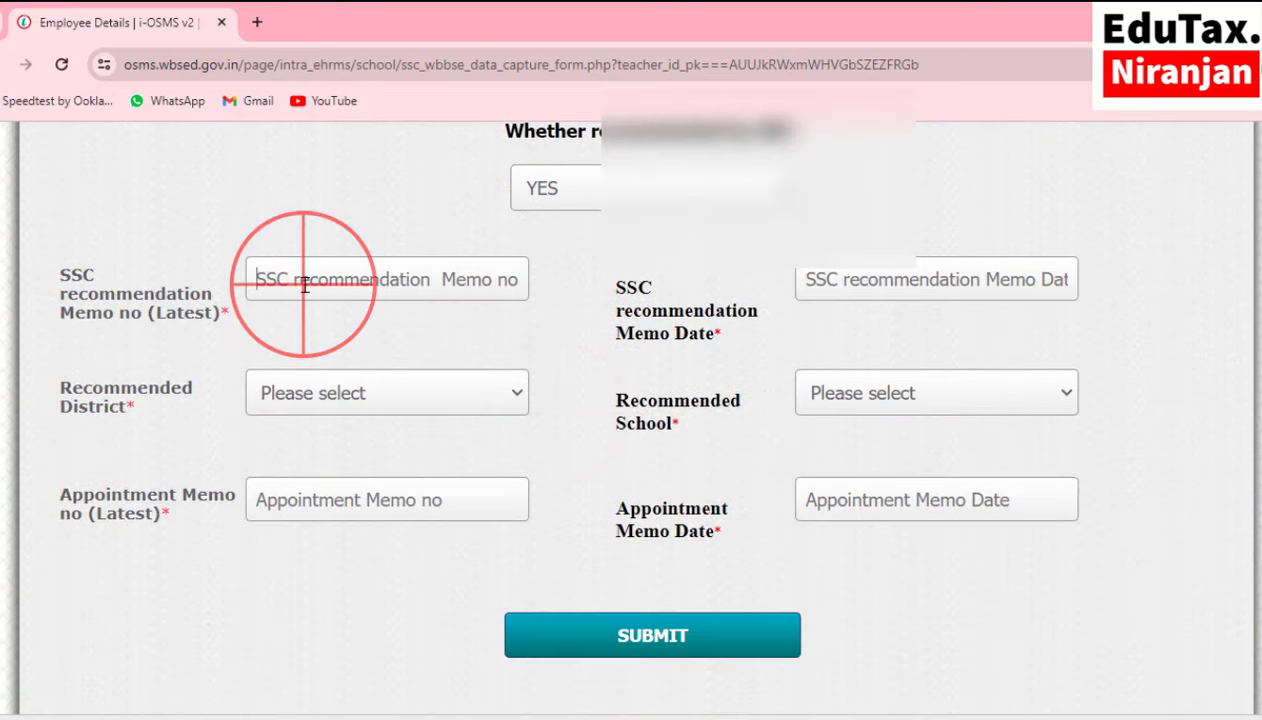
mouse_move(762, 710)
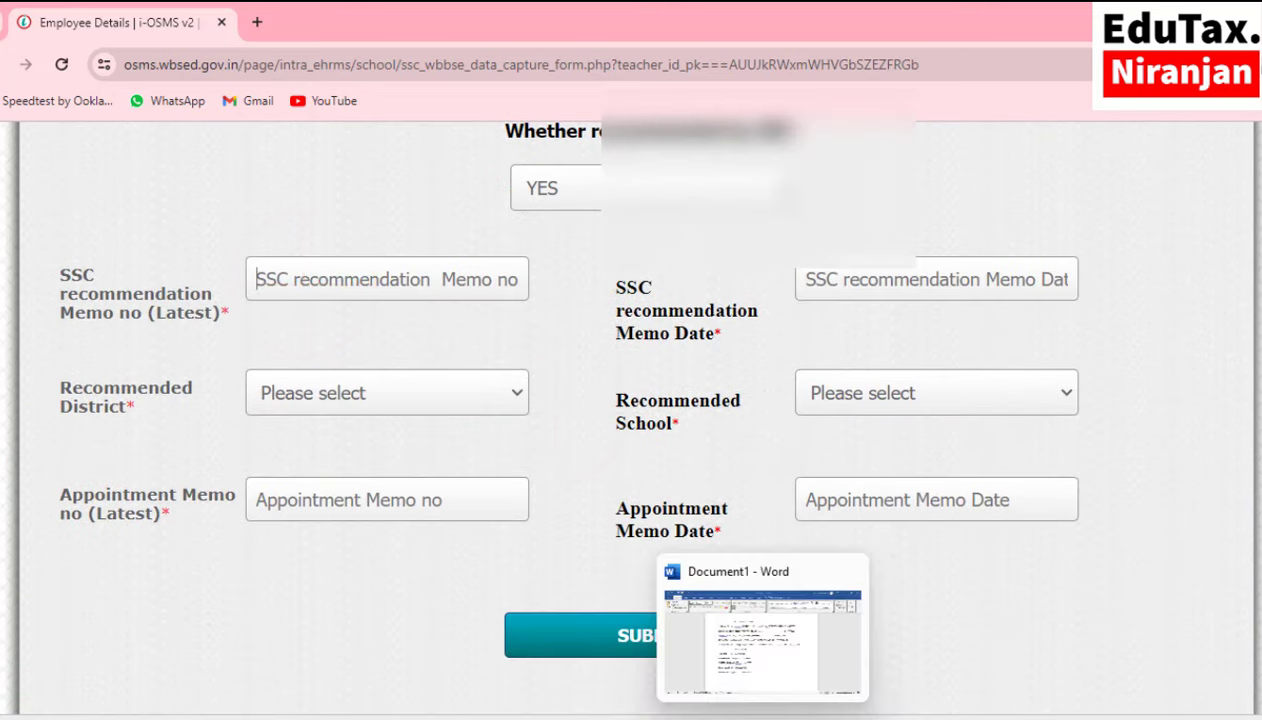
click(700, 668)
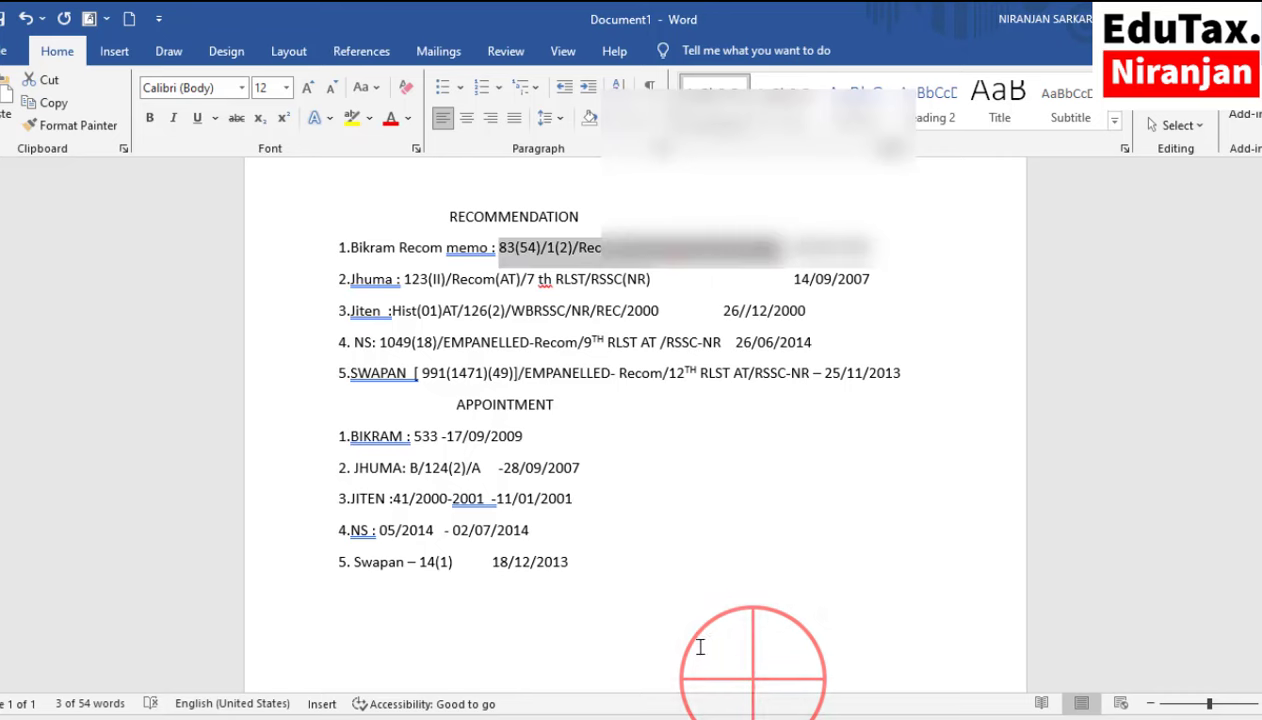
click(692, 284)
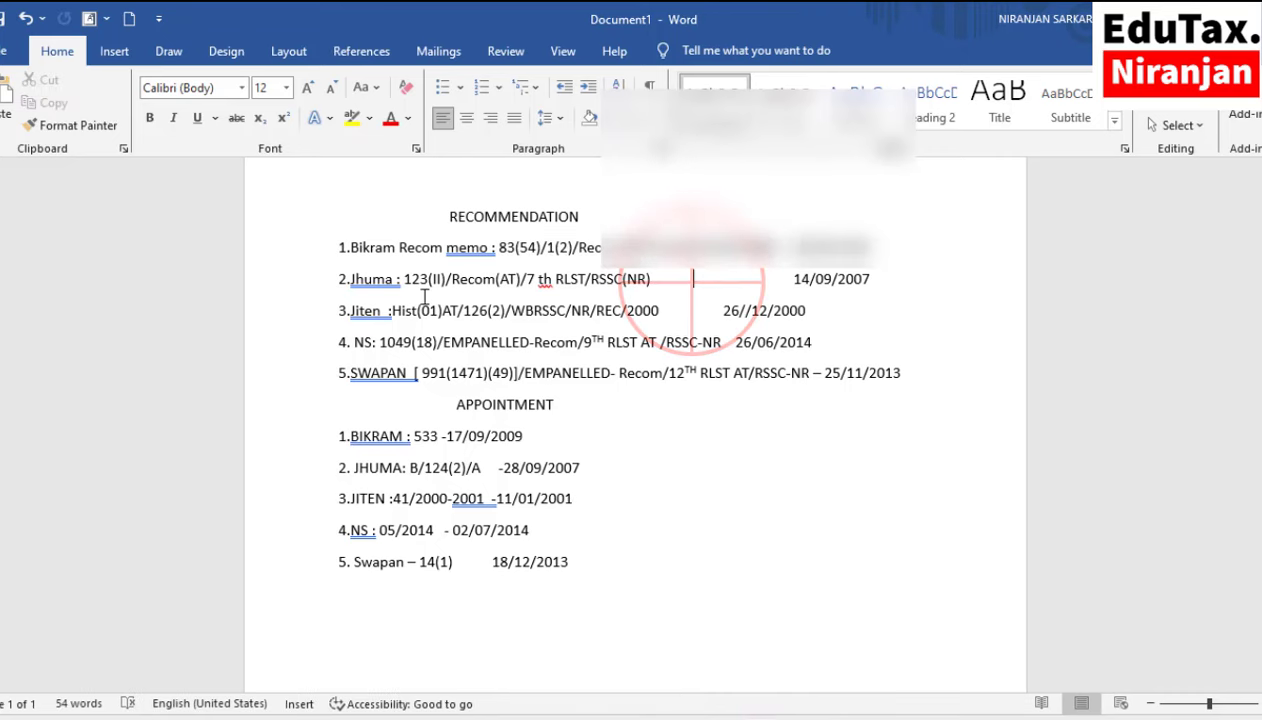
drag(404, 280, 650, 280)
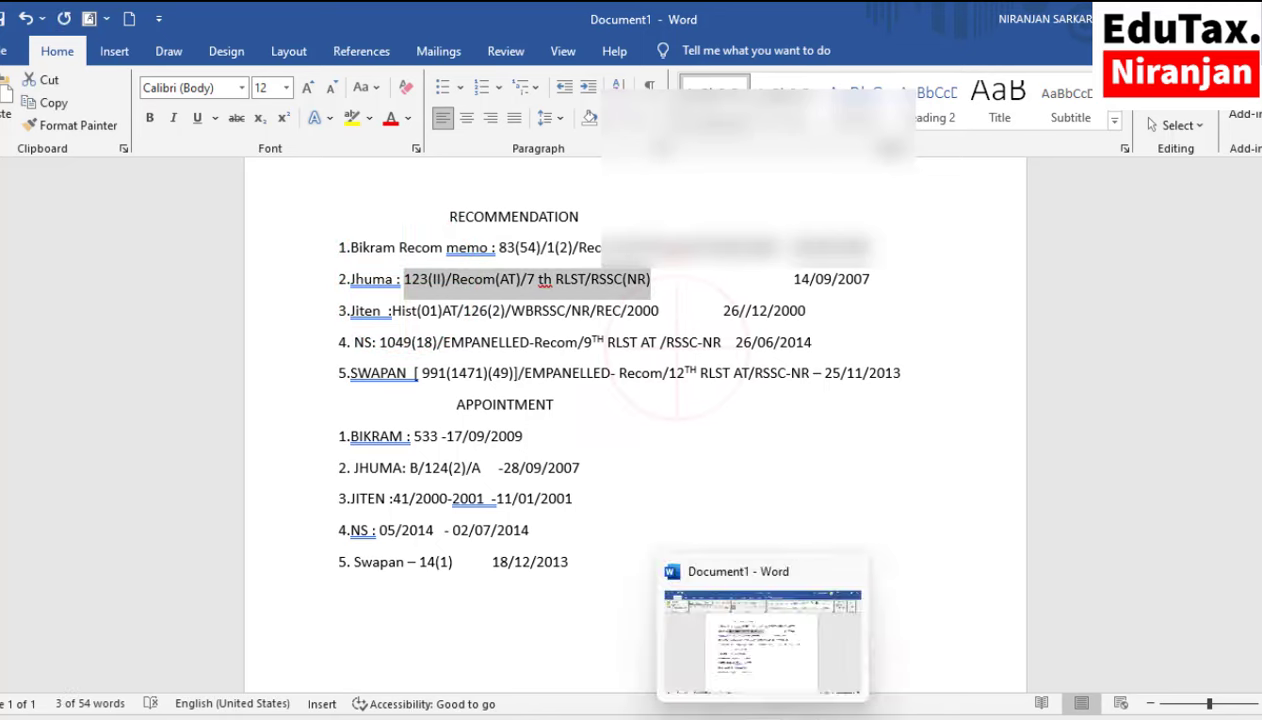
mouse_move(715, 710)
click(660, 668)
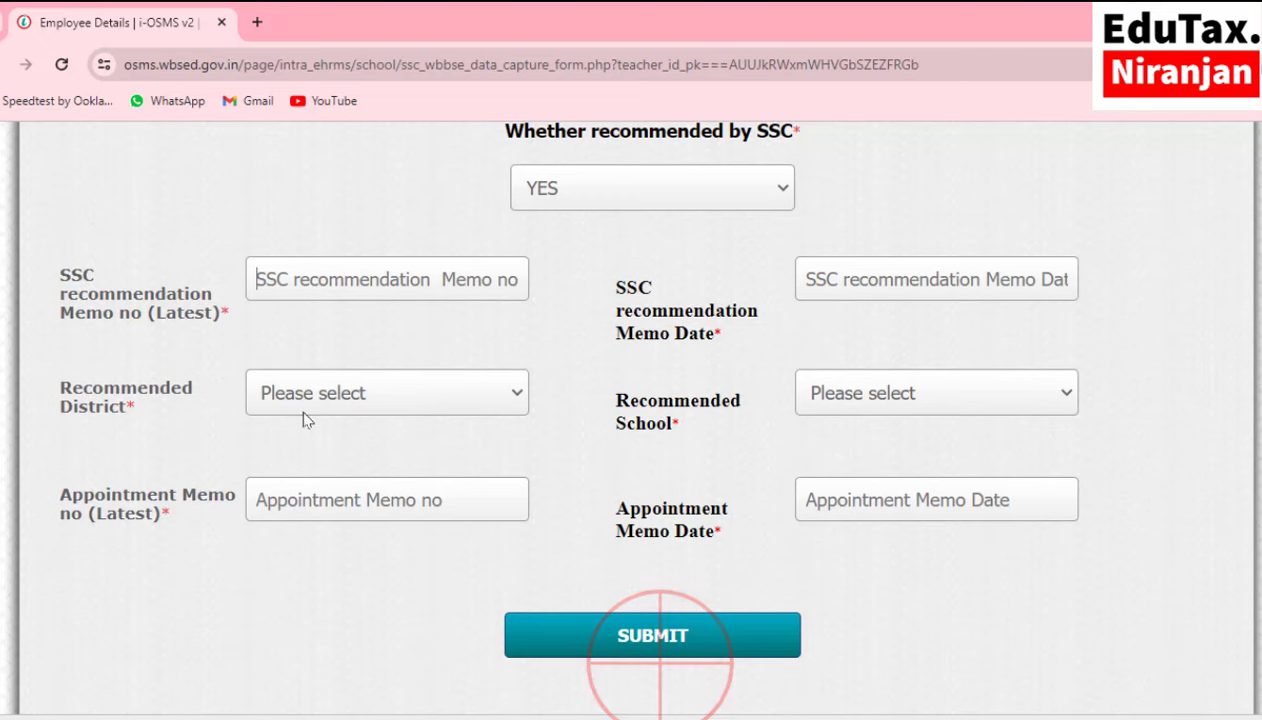
Paste memo number 123(II)/Recom(AT)/7 th RLST and pick 14 September 2007 as the memo date.
click(345, 279)
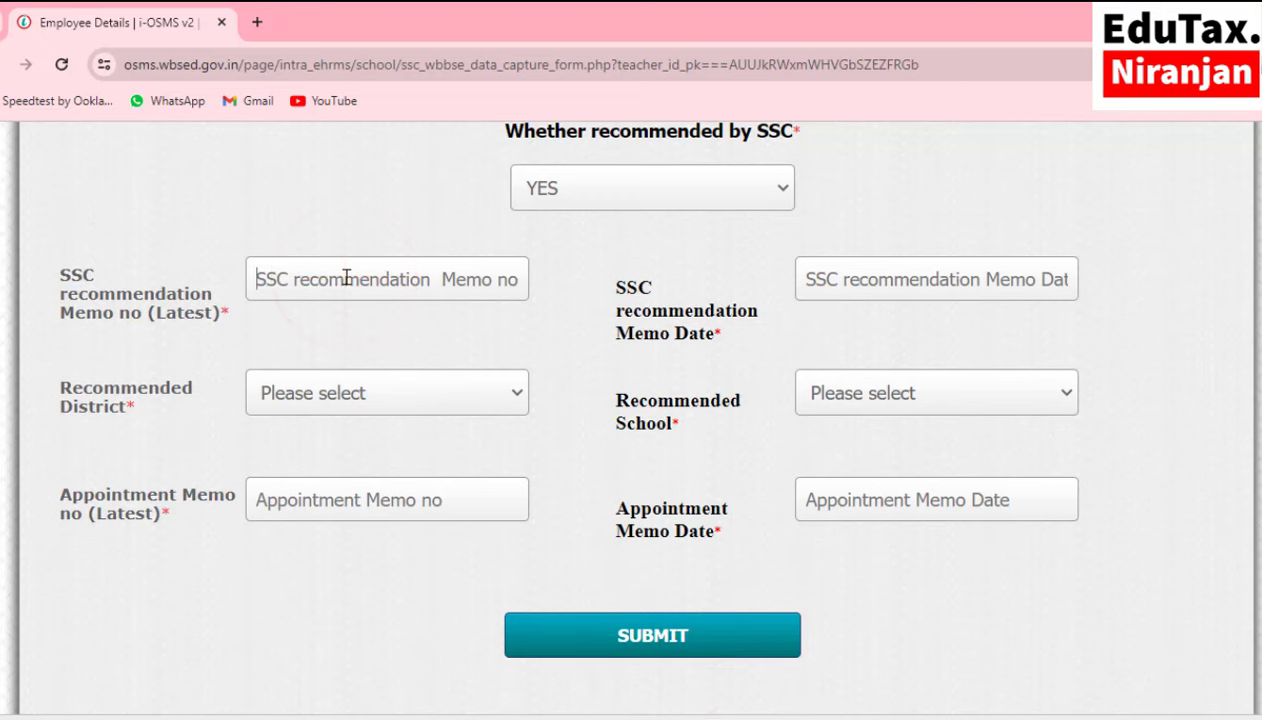
key(ctrl+v)
click(932, 284)
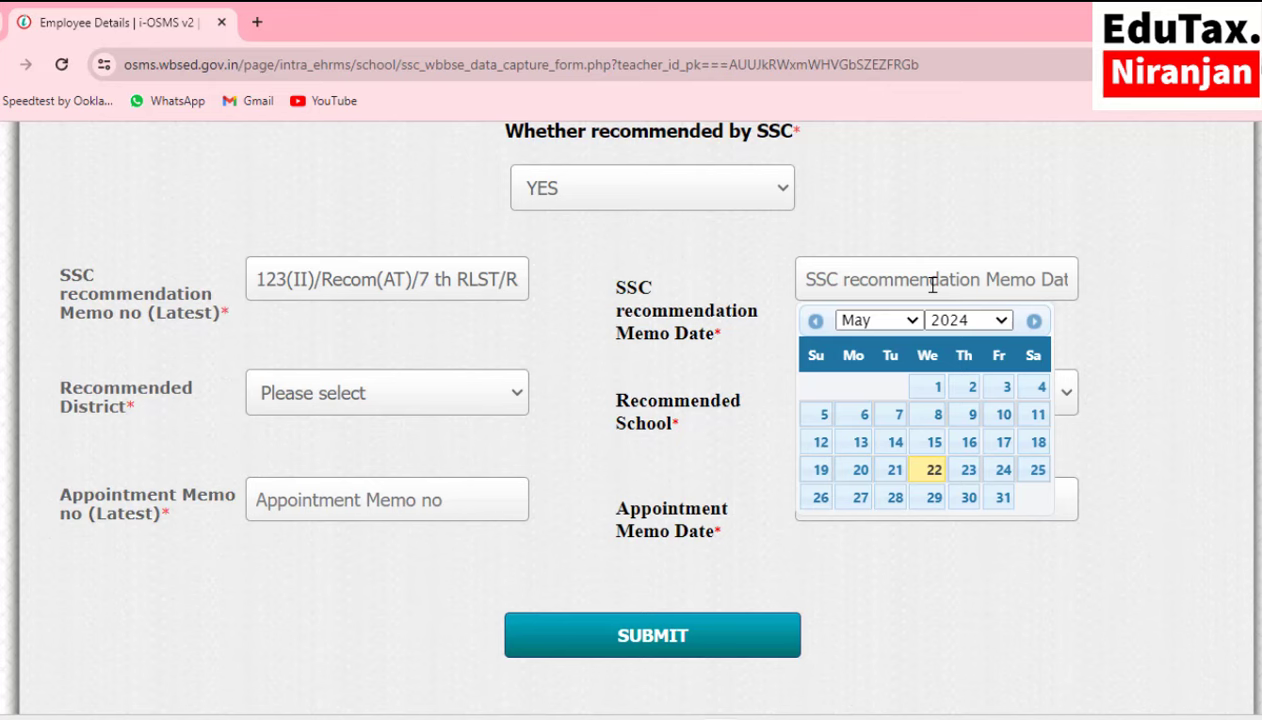
click(969, 325)
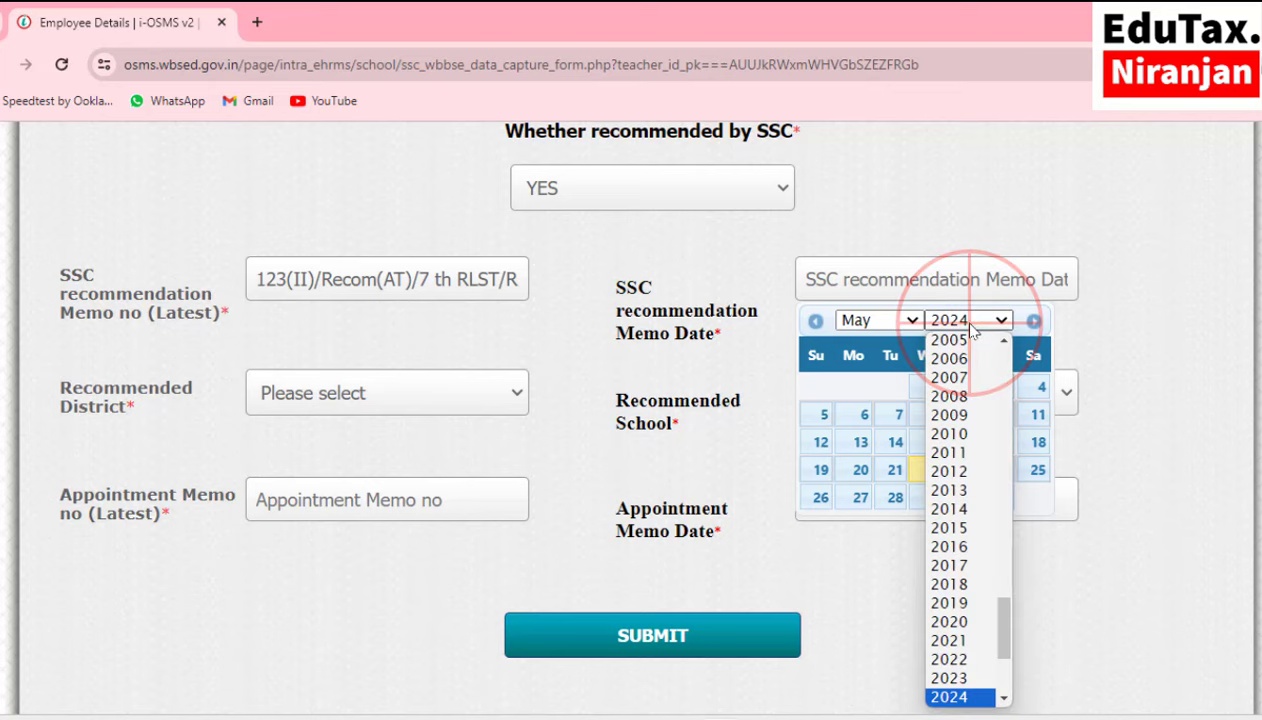
click(966, 378)
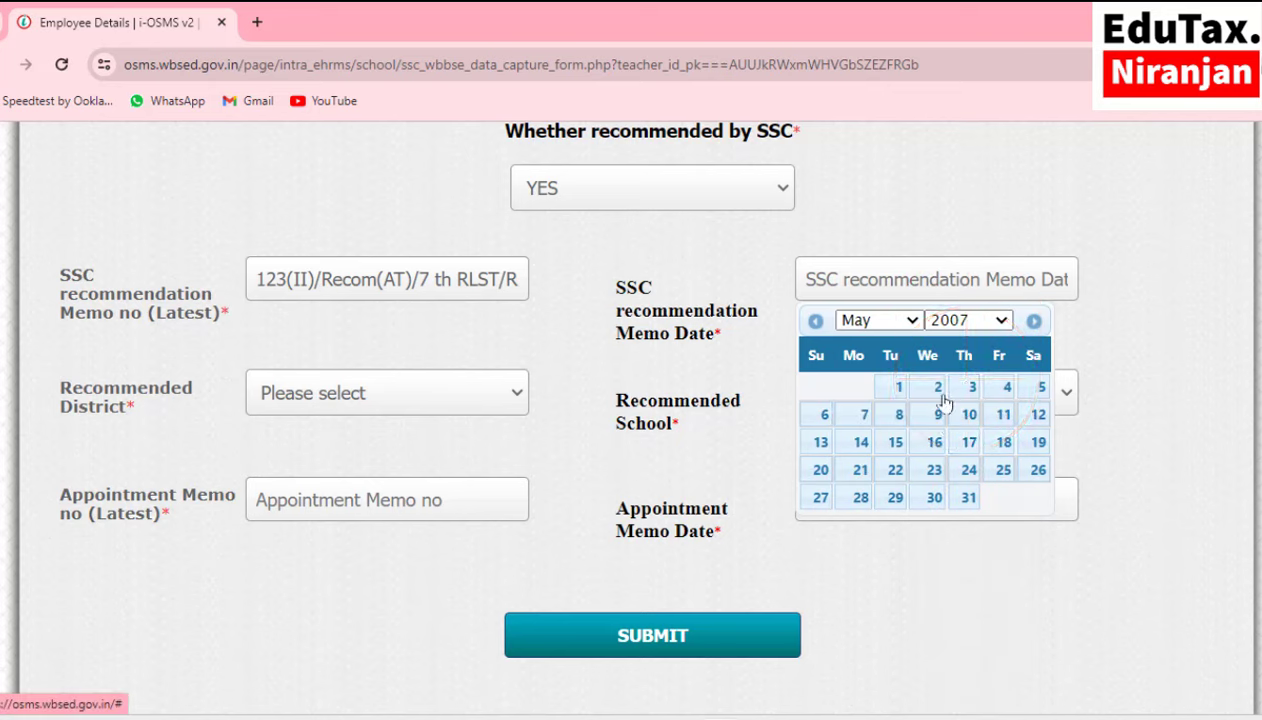
click(877, 321)
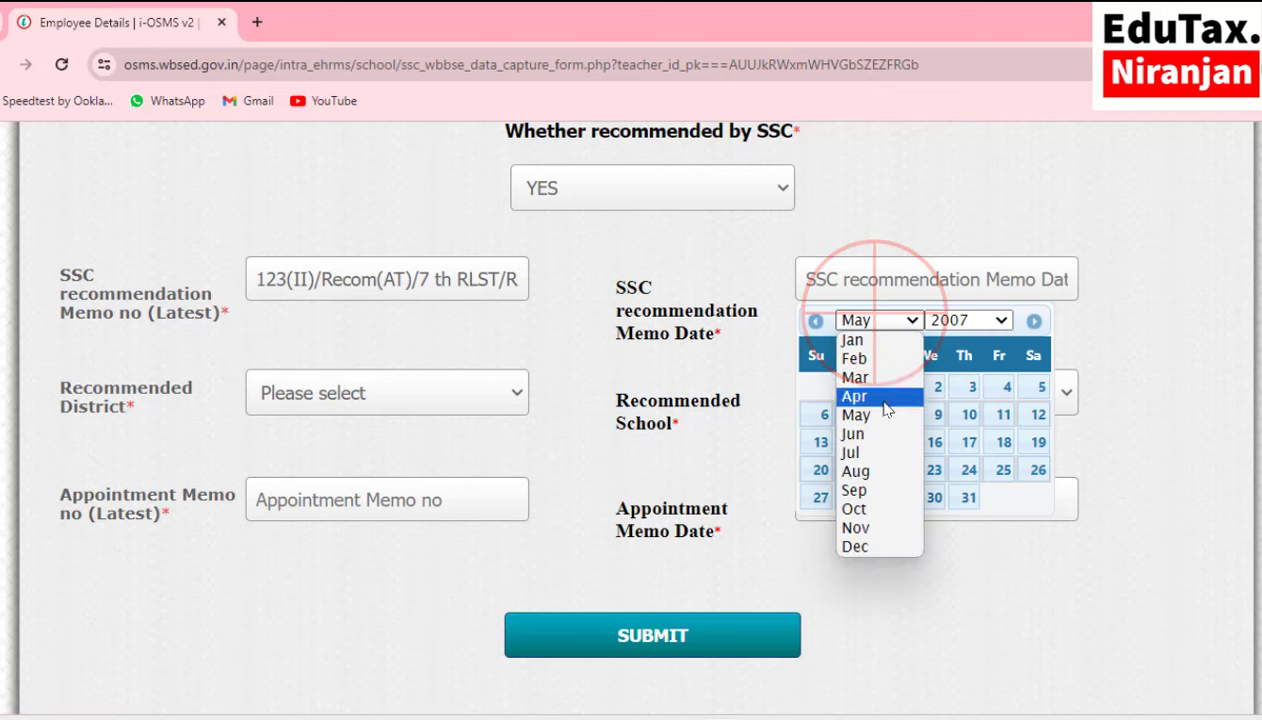
click(878, 492)
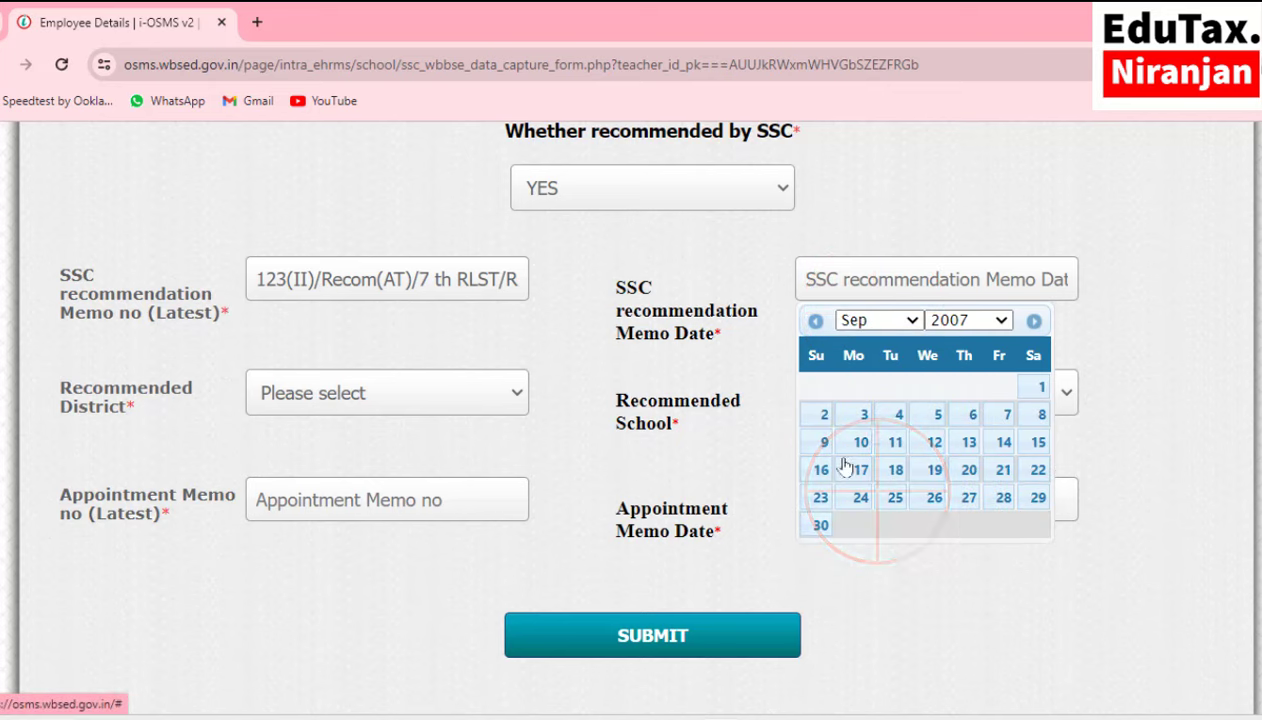
click(1003, 444)
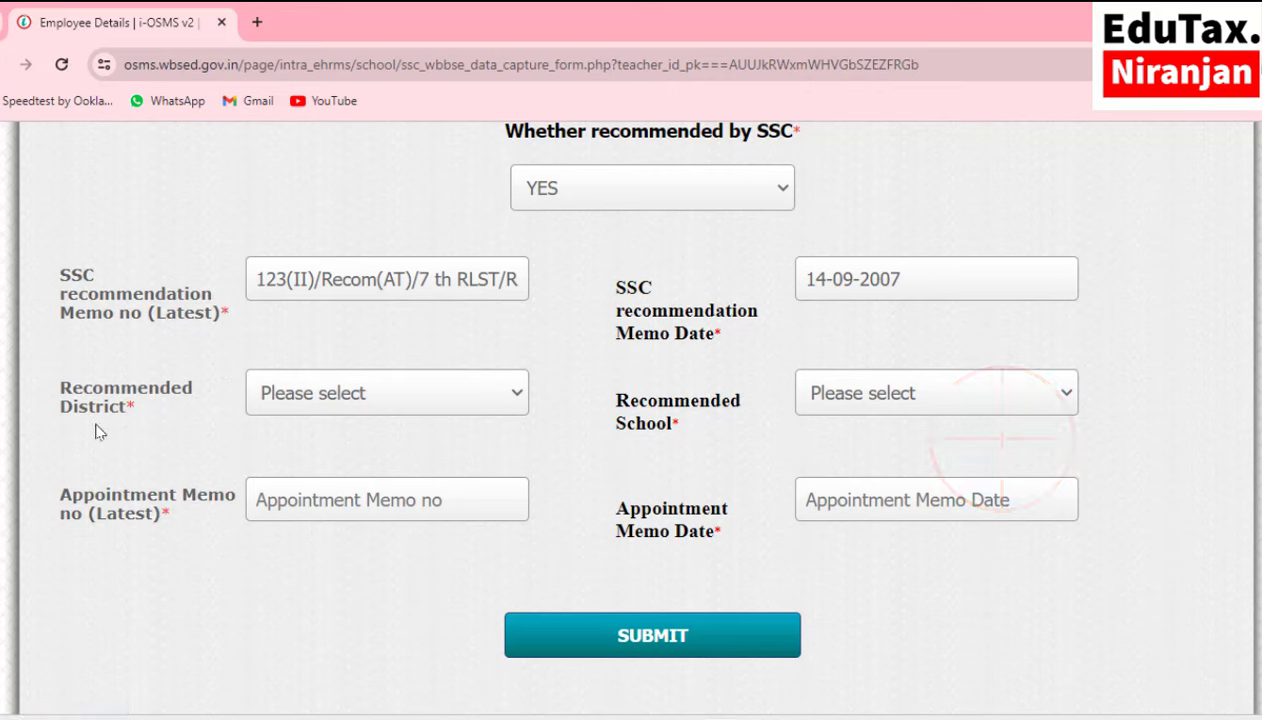
click(322, 401)
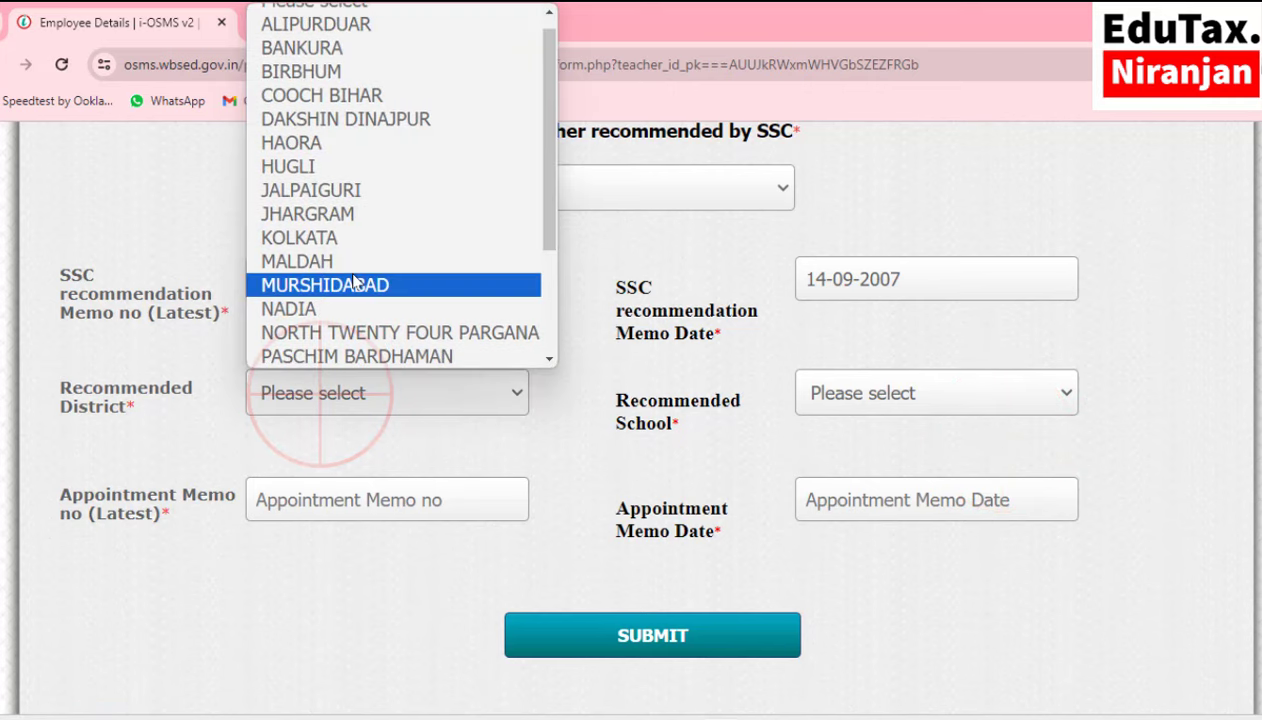
Choose DAKSHIN DINAJPUR as recommended district and BAJITPUR HIGH SCHOOL as recommended school.
click(378, 133)
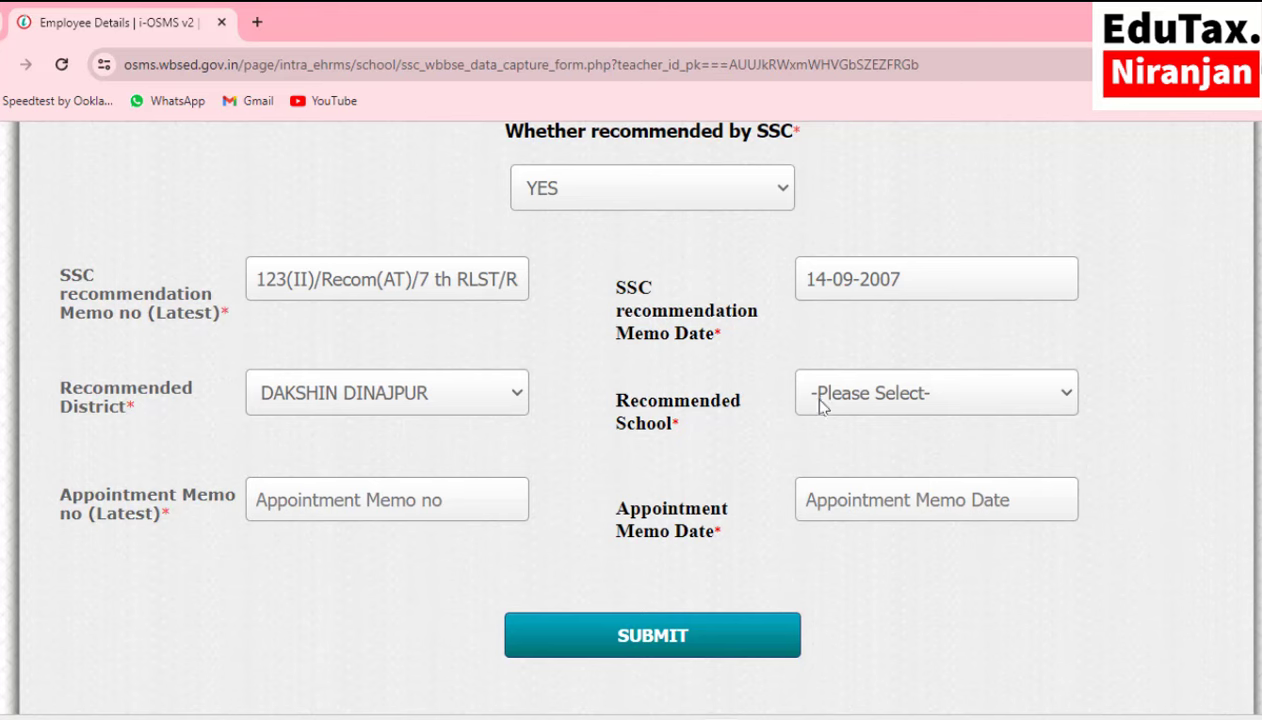
click(905, 392)
scroll(424, 206, down, 3)
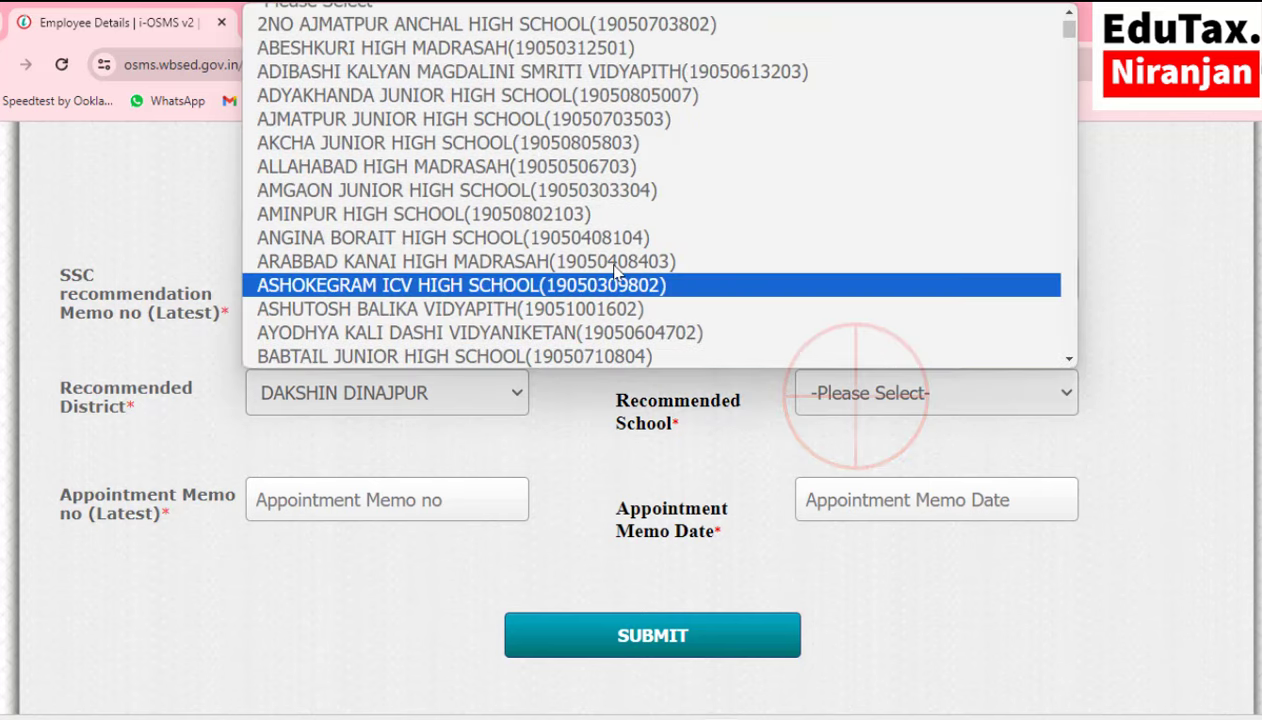
scroll(424, 206, down, 2)
click(462, 262)
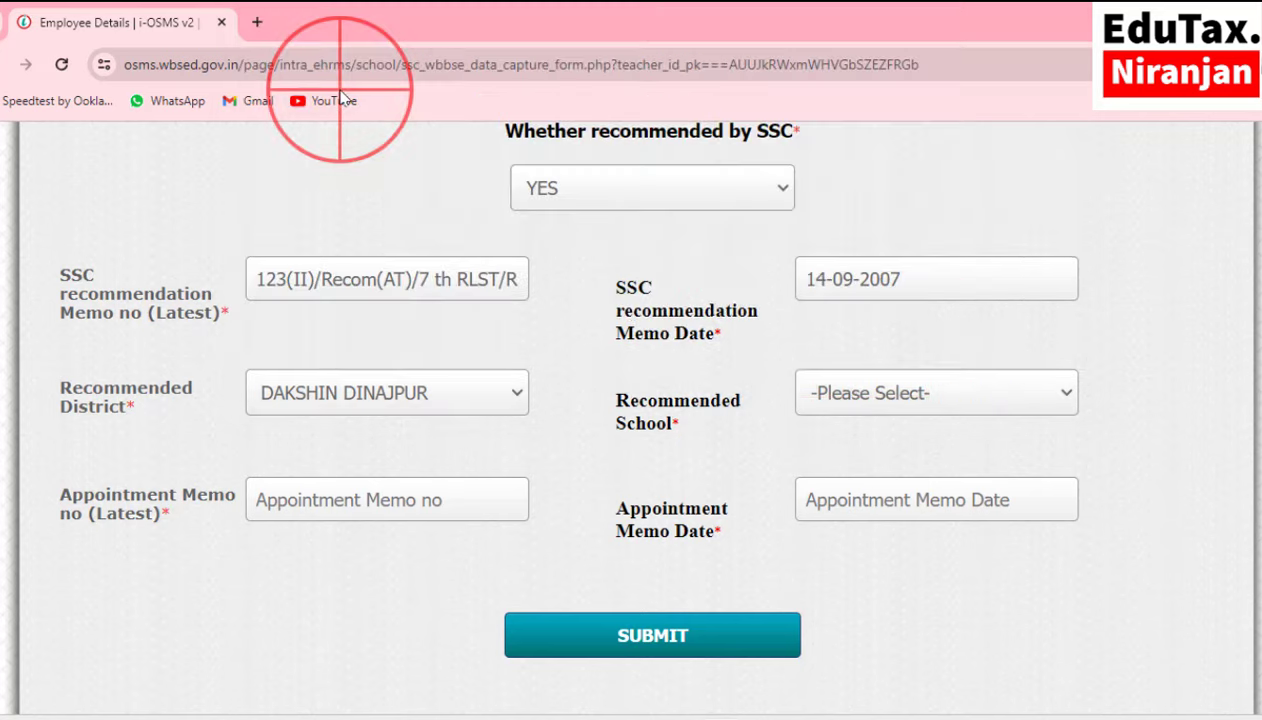
Copy appointment memo number B/124(2)/A from the Word notes into the Appointment Memo no field.
scroll(530, 415, down, 2)
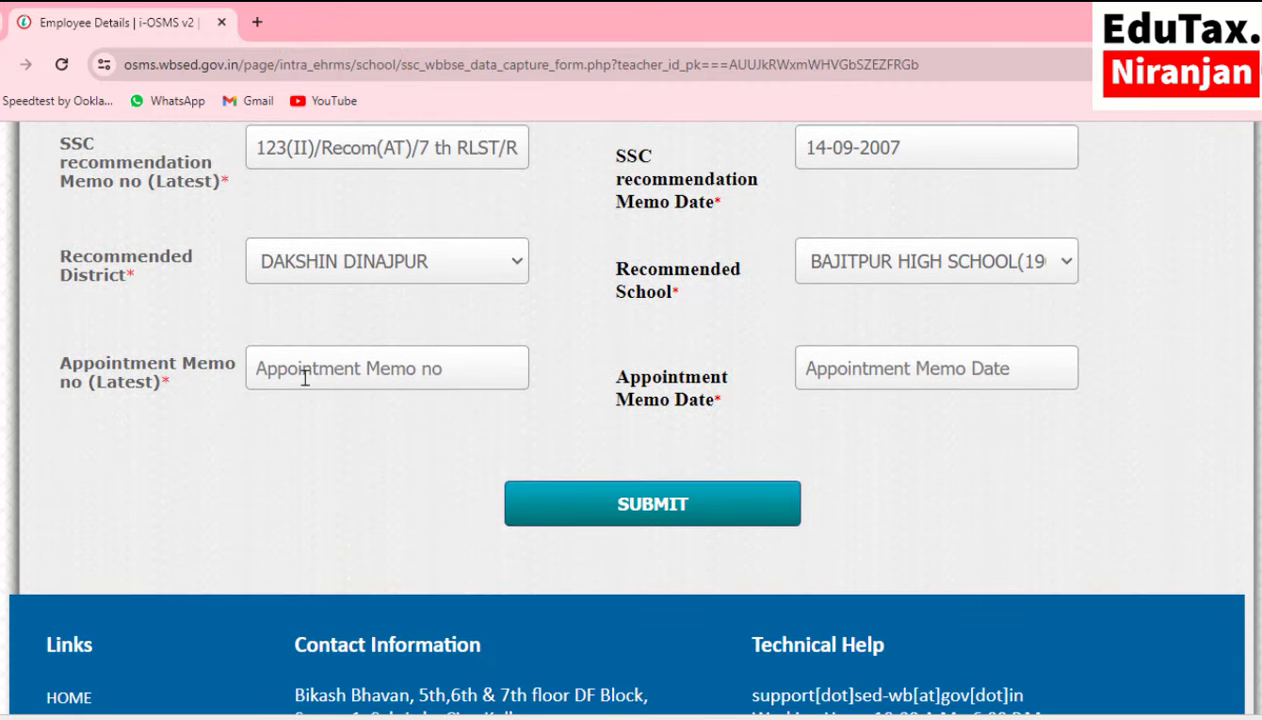
click(306, 371)
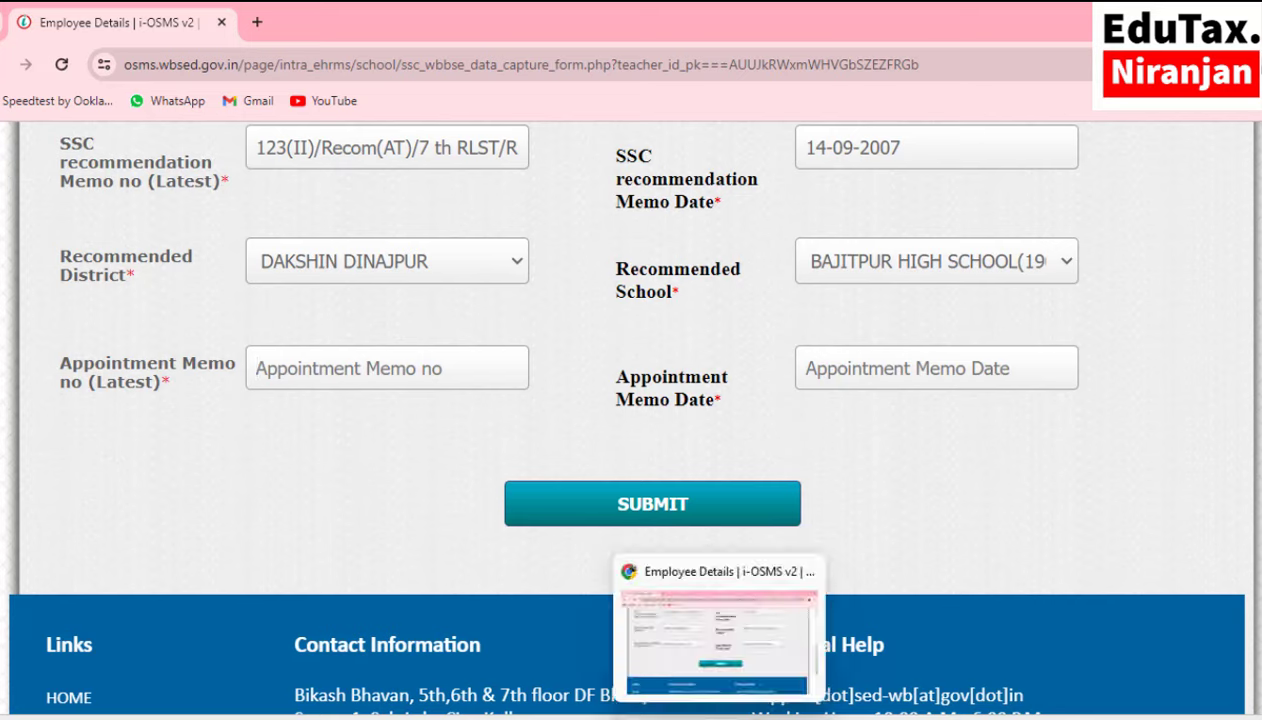
click(766, 684)
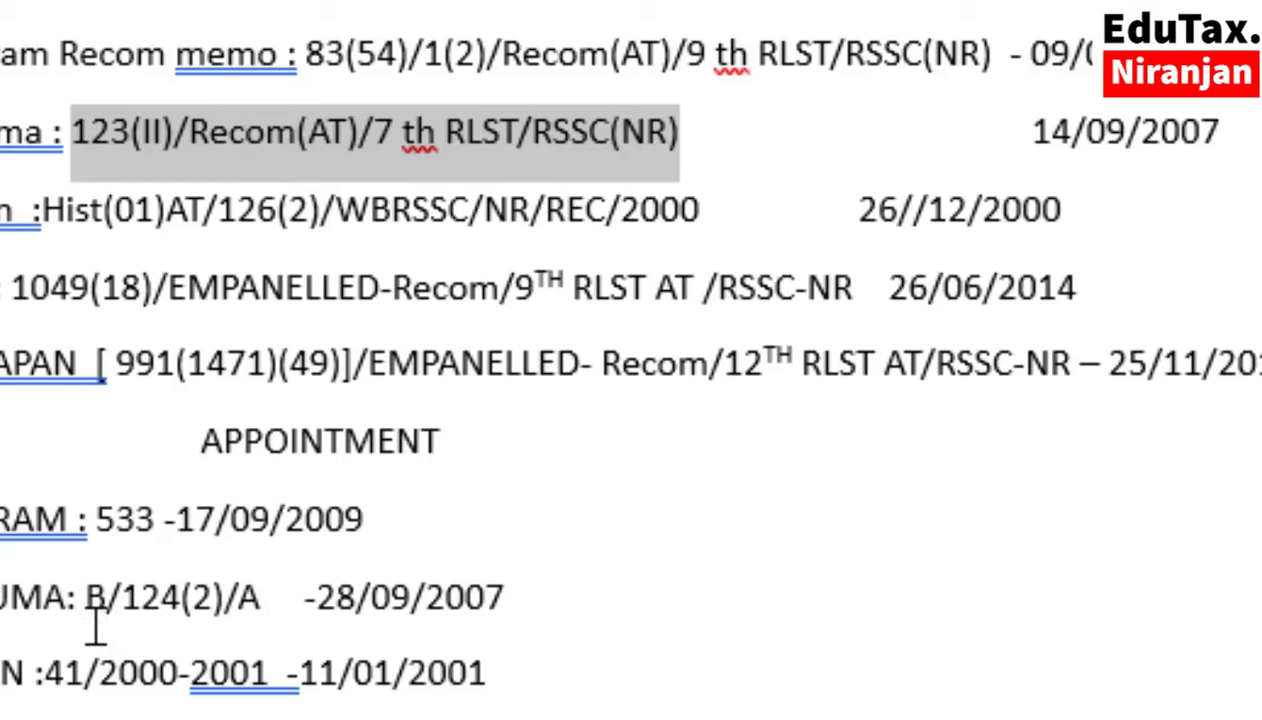
drag(412, 470, 455, 467)
drag(200, 597, 206, 596)
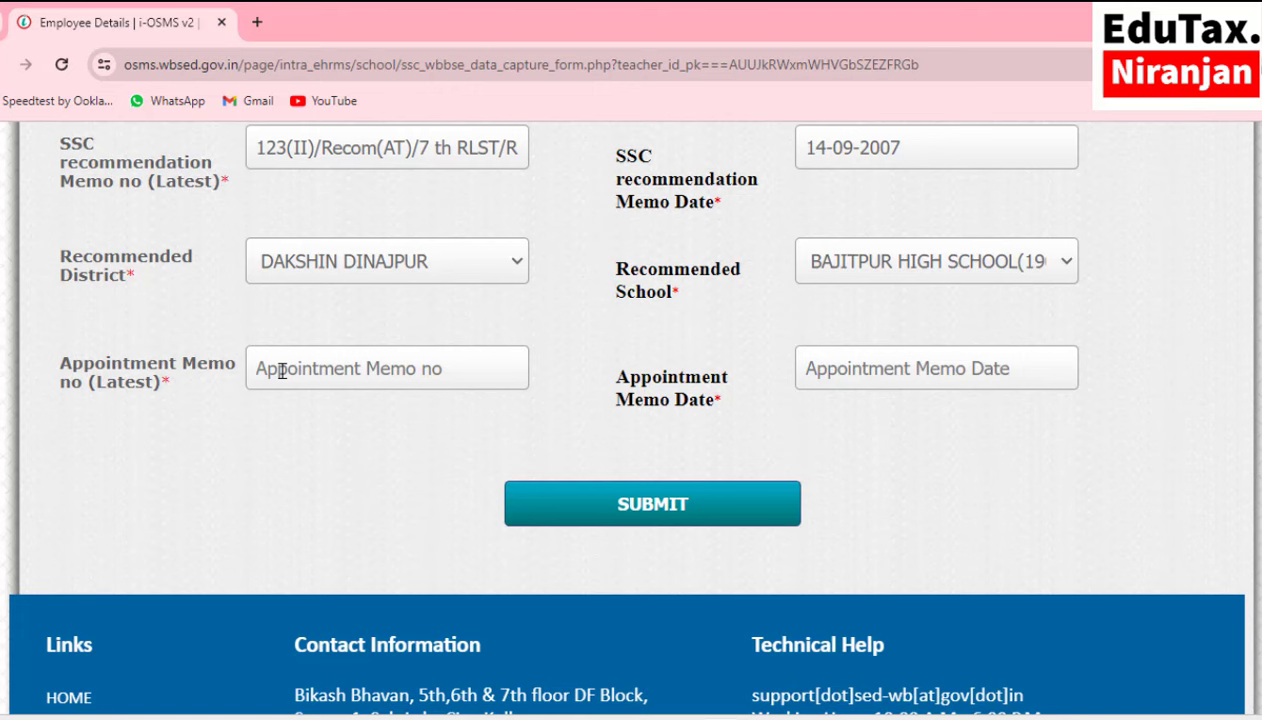
click(282, 371)
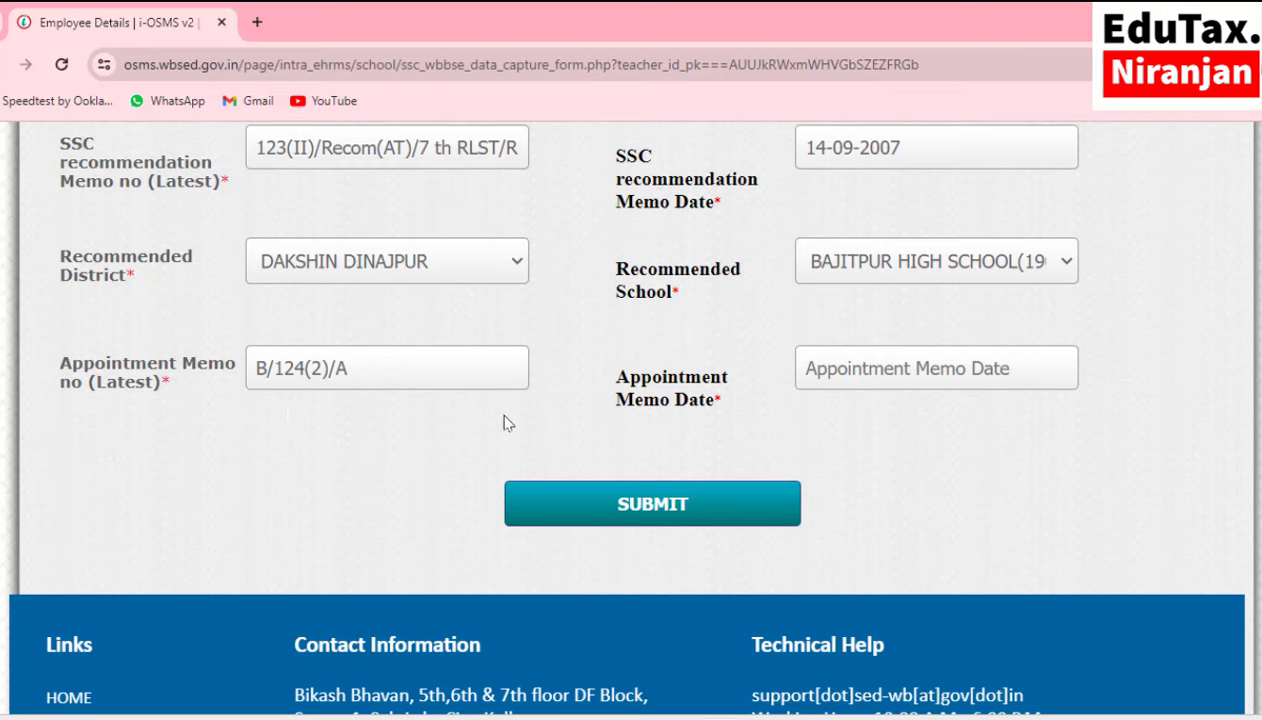
Set the appointment memo date to 28-09-2007 and submit the form.
click(895, 372)
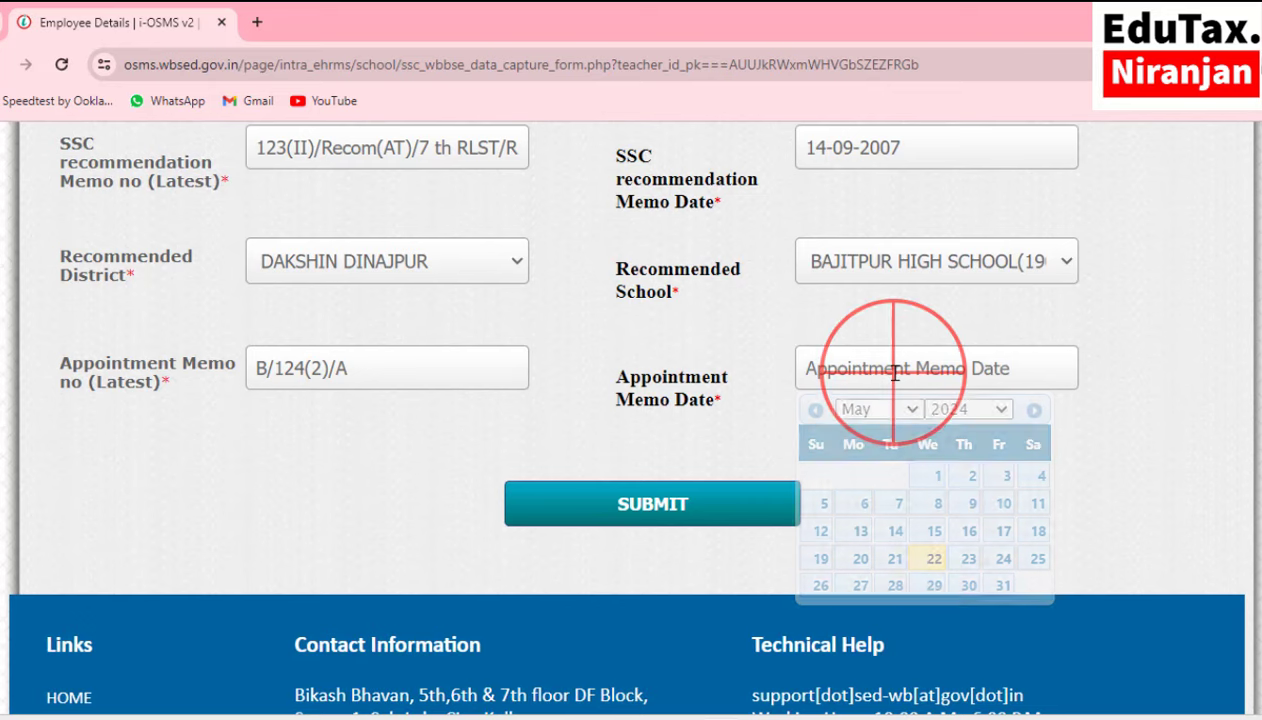
click(955, 409)
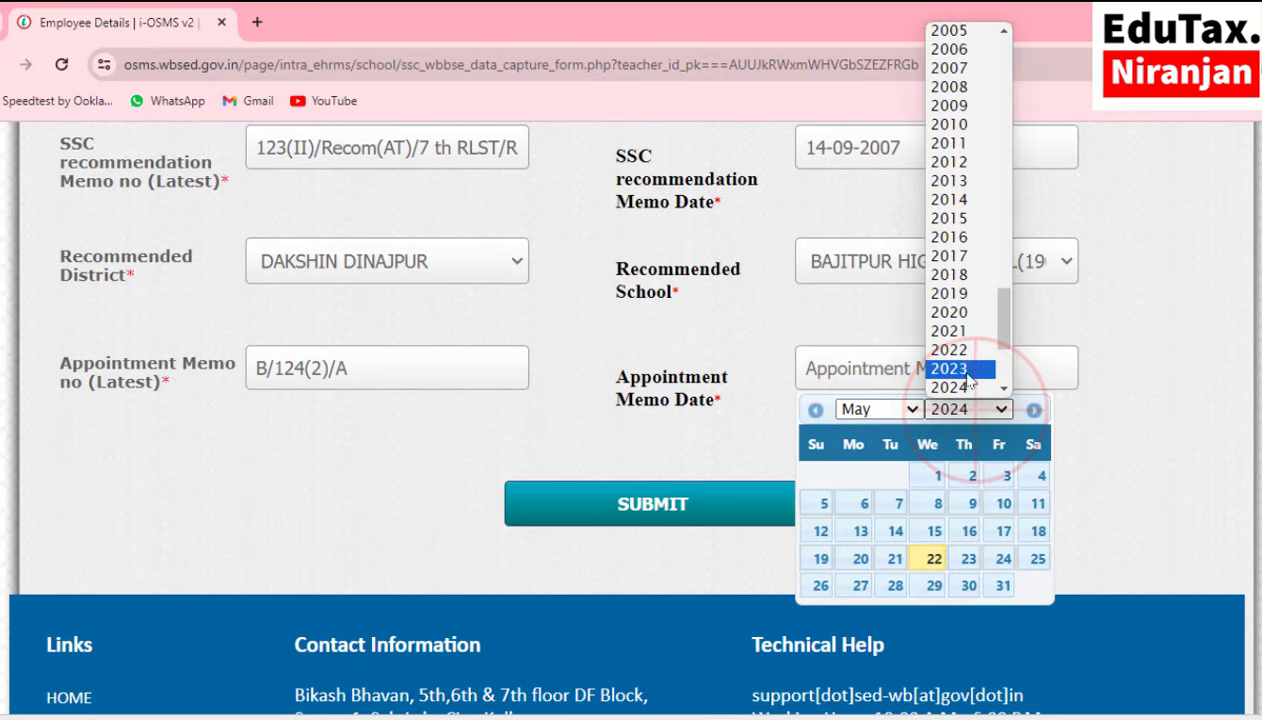
click(950, 67)
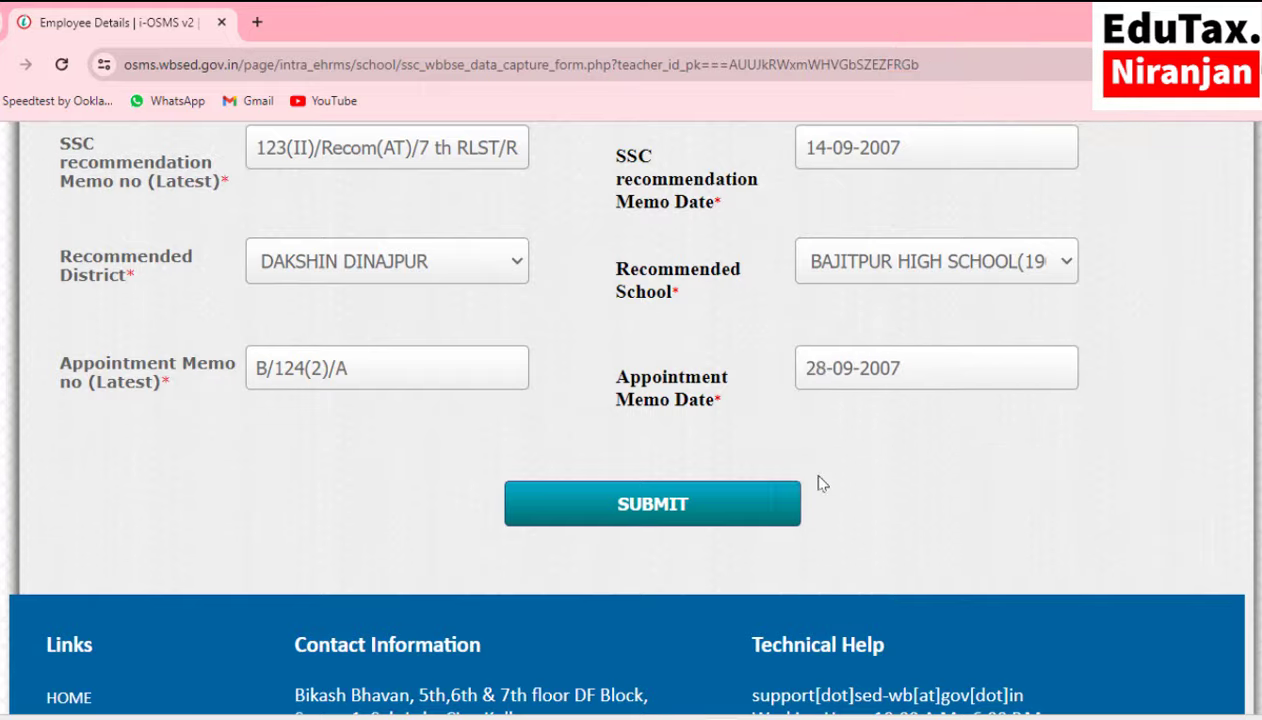
scroll(818, 483, up, 1)
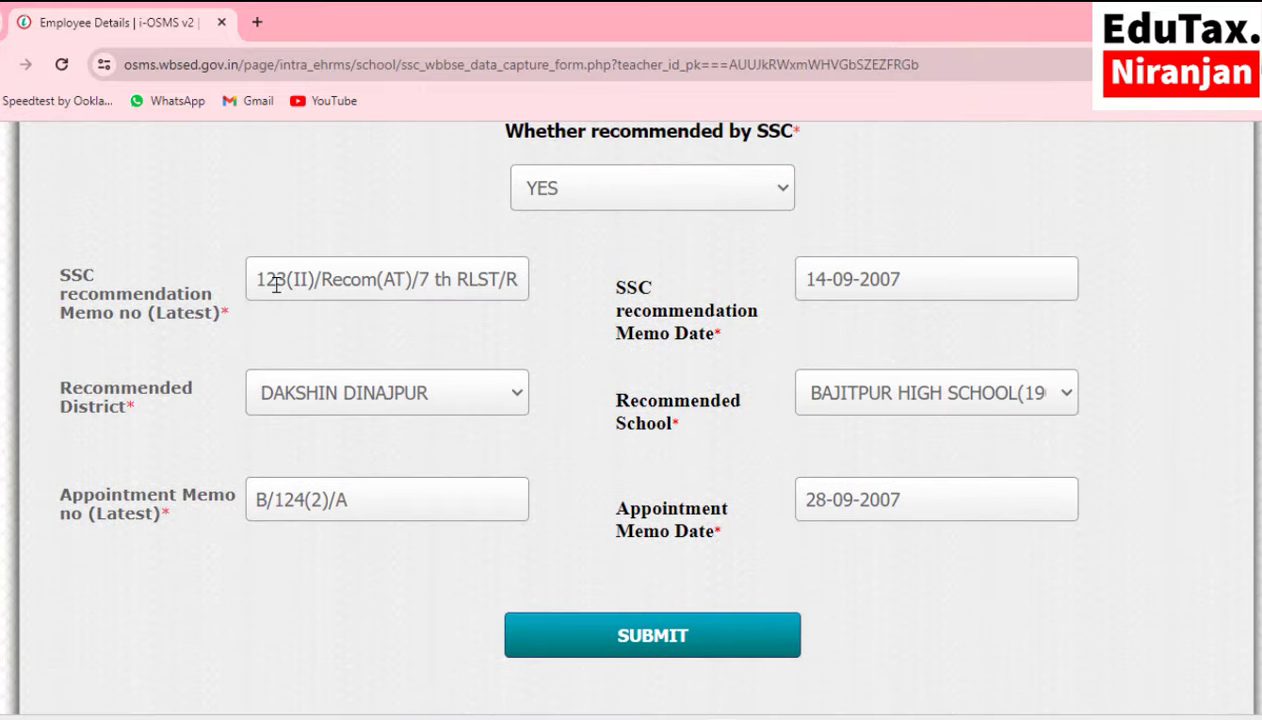
click(647, 650)
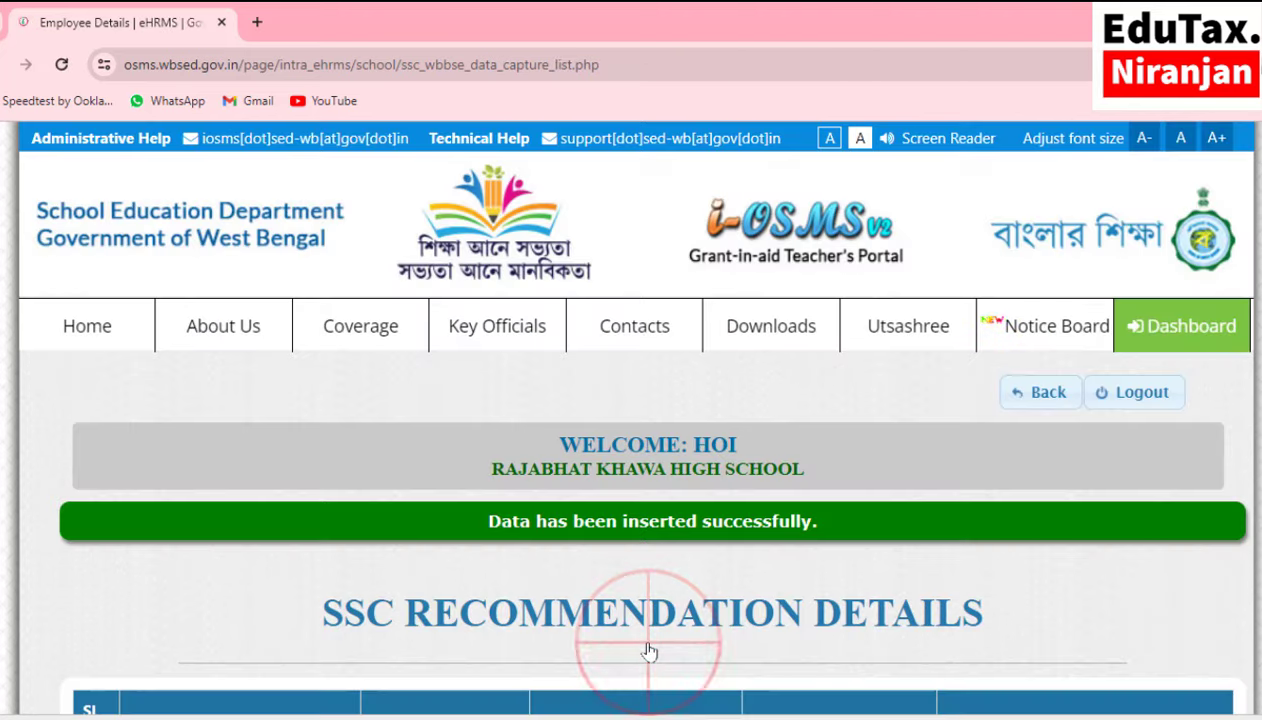
Submit the last teacher's SSC recommendation form and review the employee list showing all entries PENDING.
scroll(648, 652, down, 3)
scroll(648, 450, down, 1)
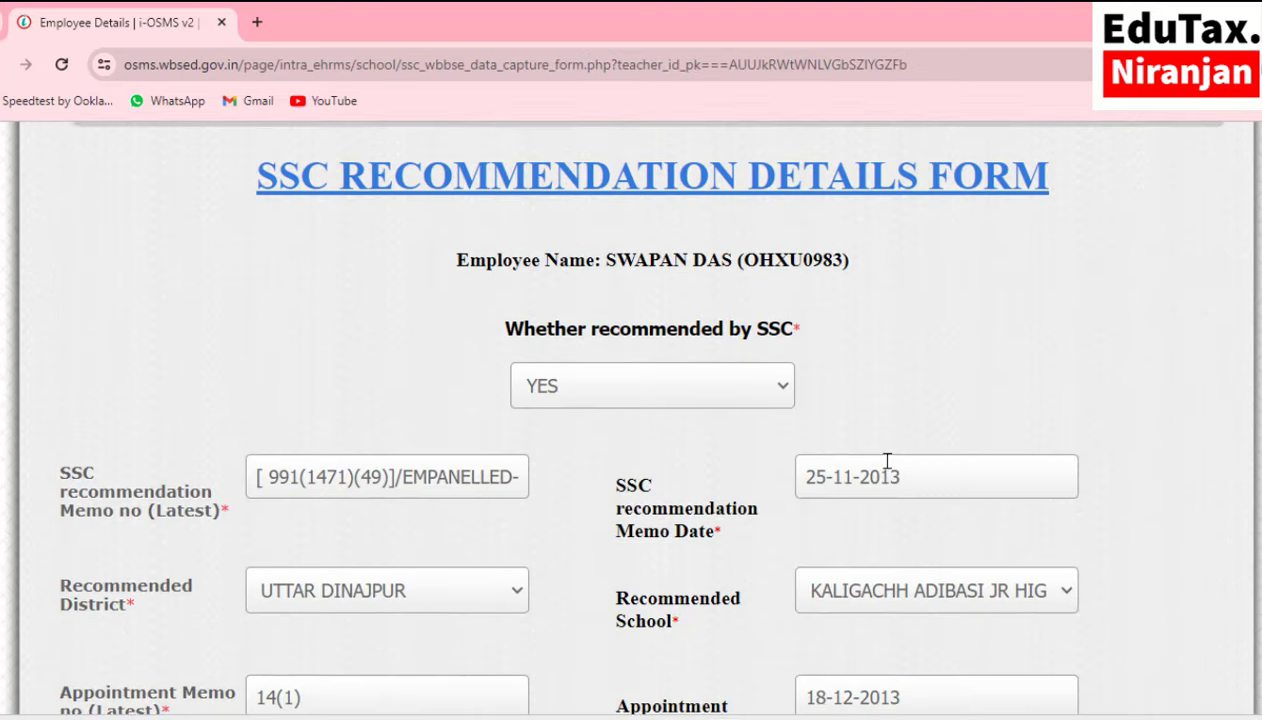
scroll(887, 461, down, 3)
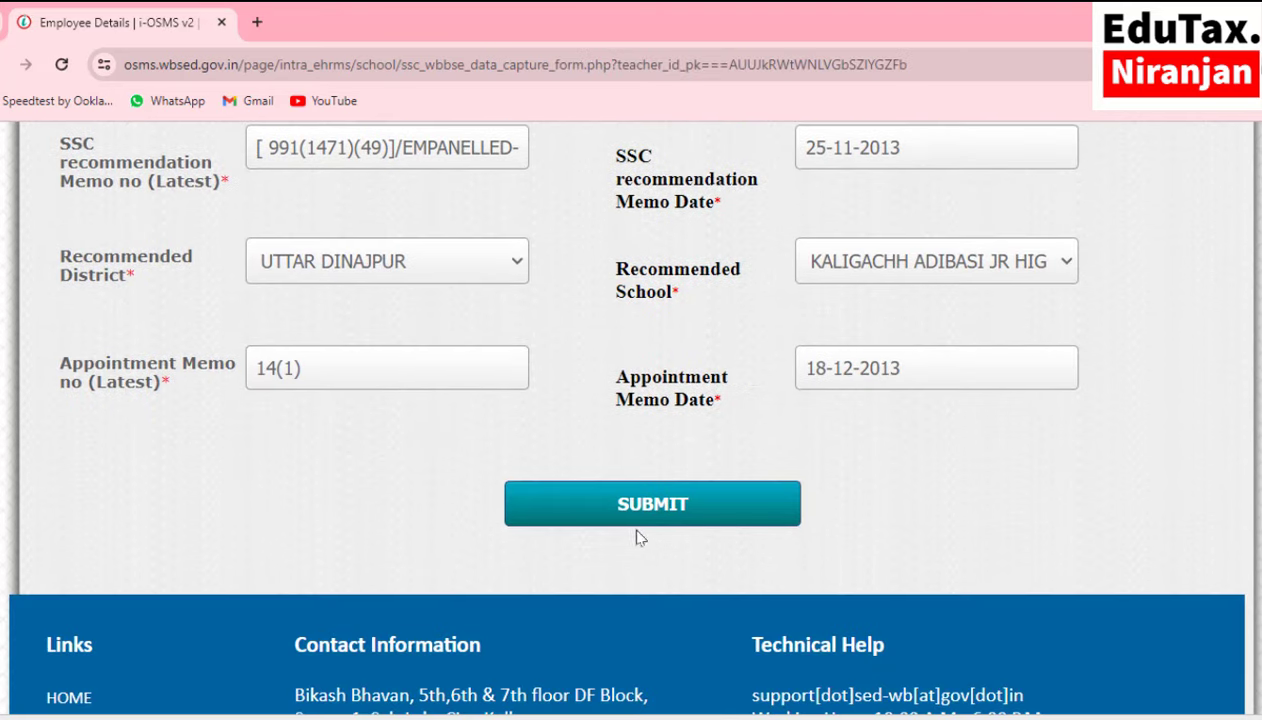
scroll(626, 653, up, 1)
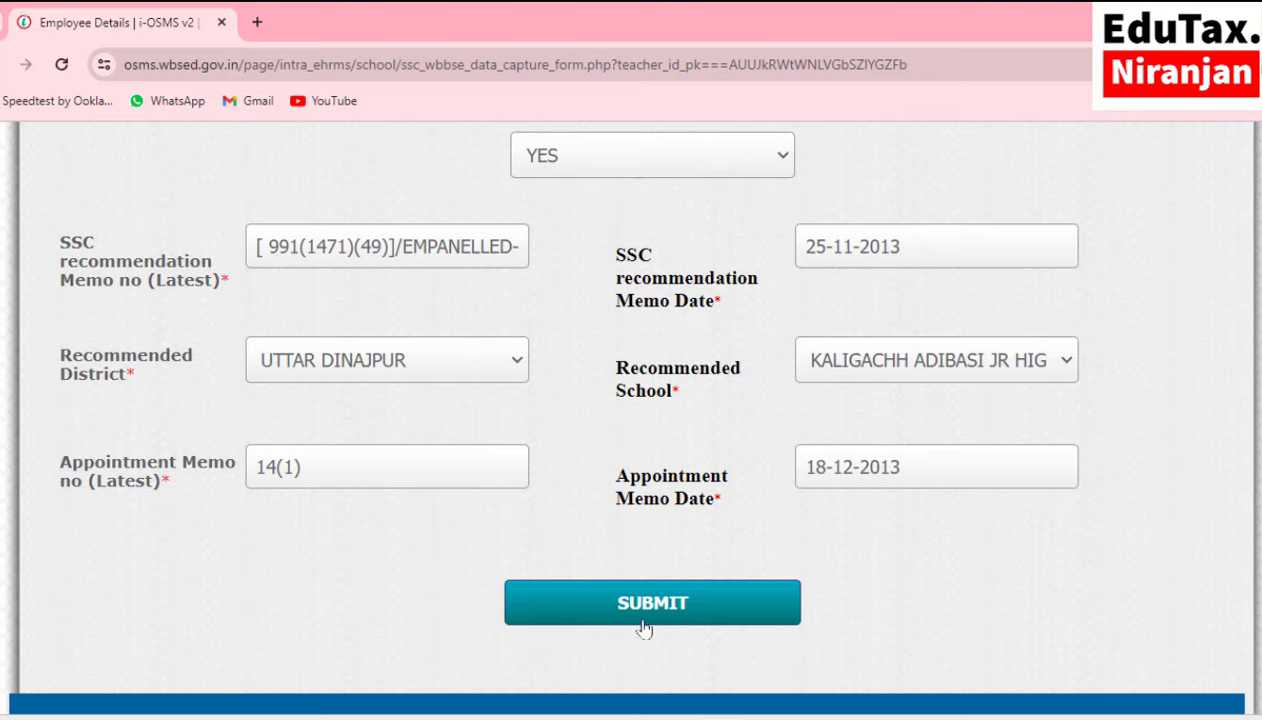
click(646, 604)
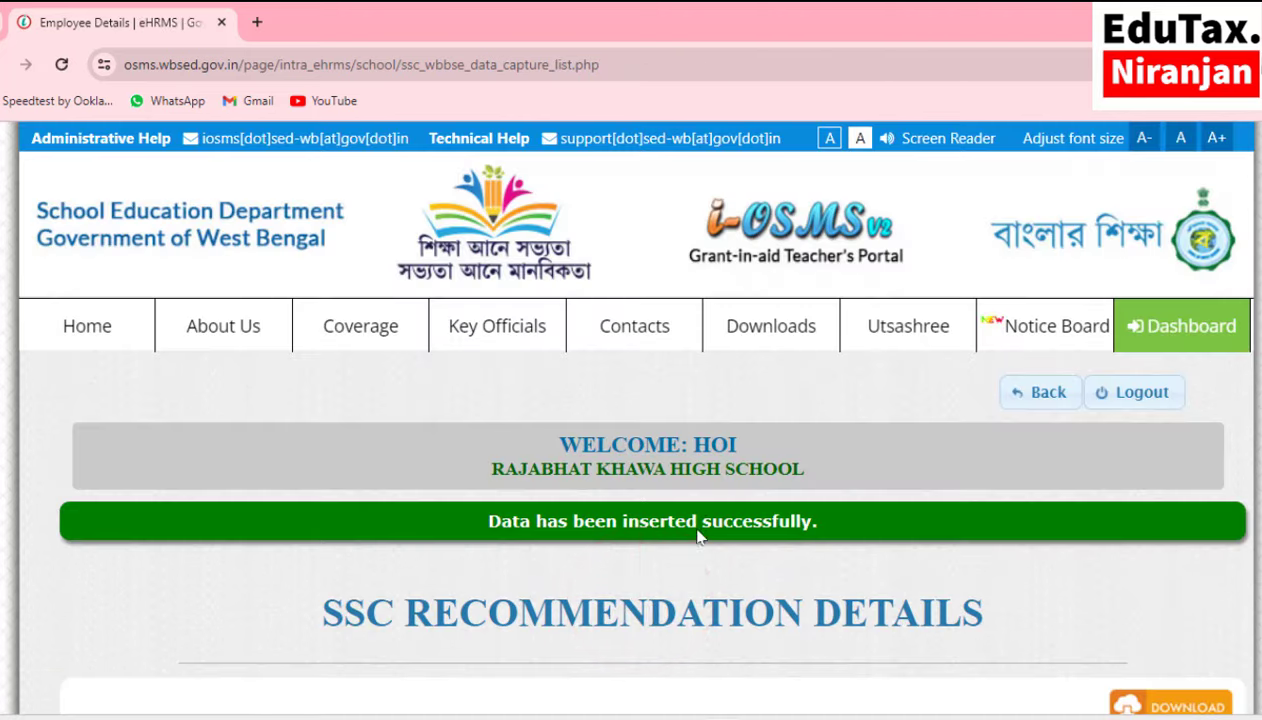
scroll(698, 537, down, 5)
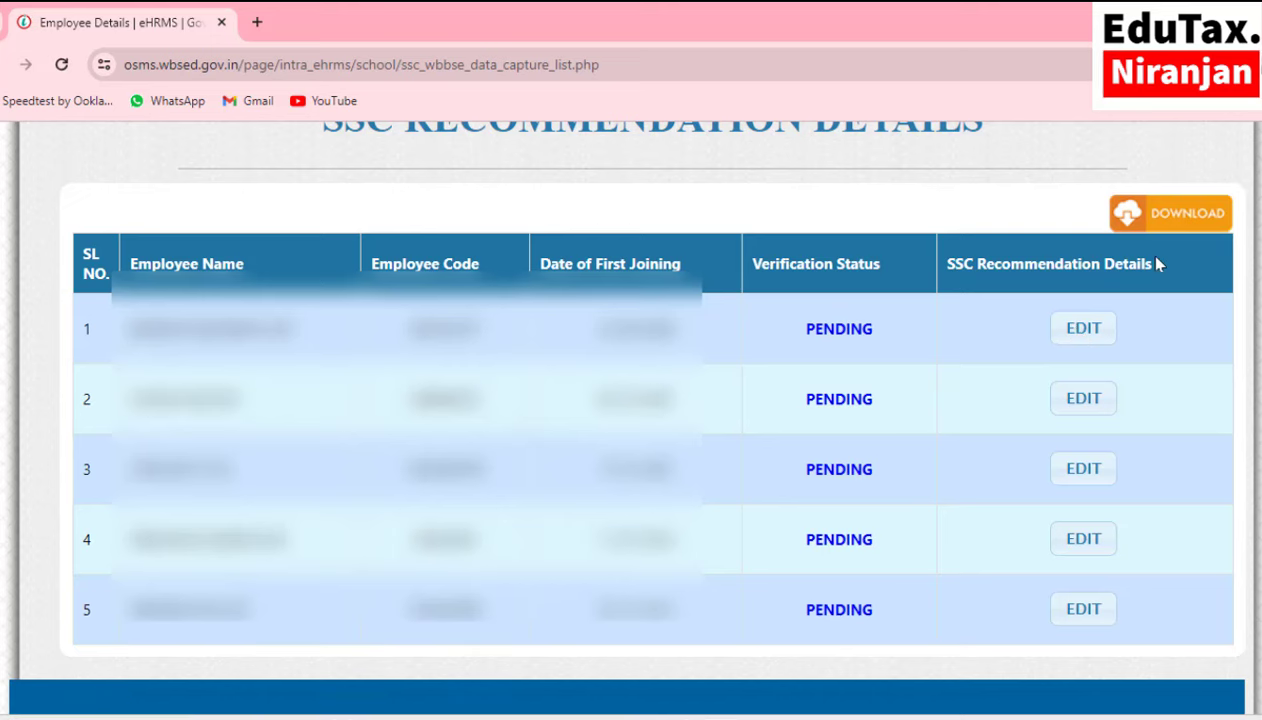
Download the report PDF, zoom in, and read the teacher table through to page 2.
click(1175, 225)
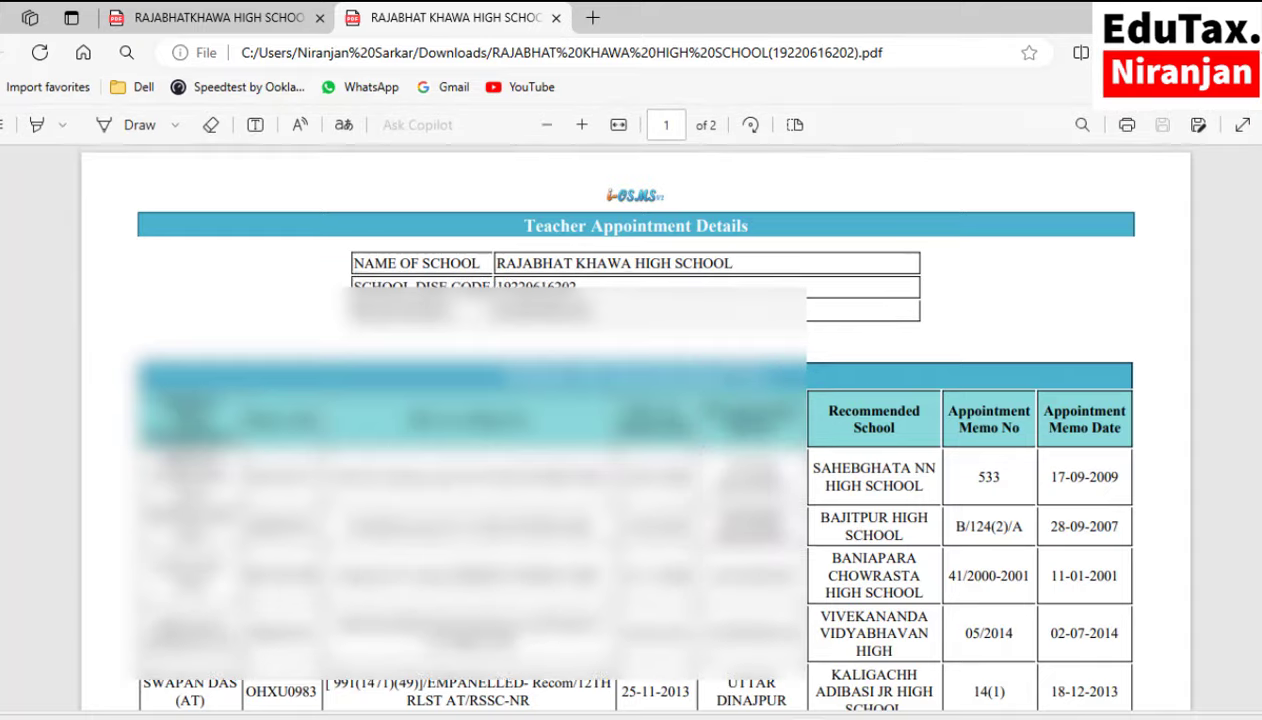
scroll(636, 430, down, 1)
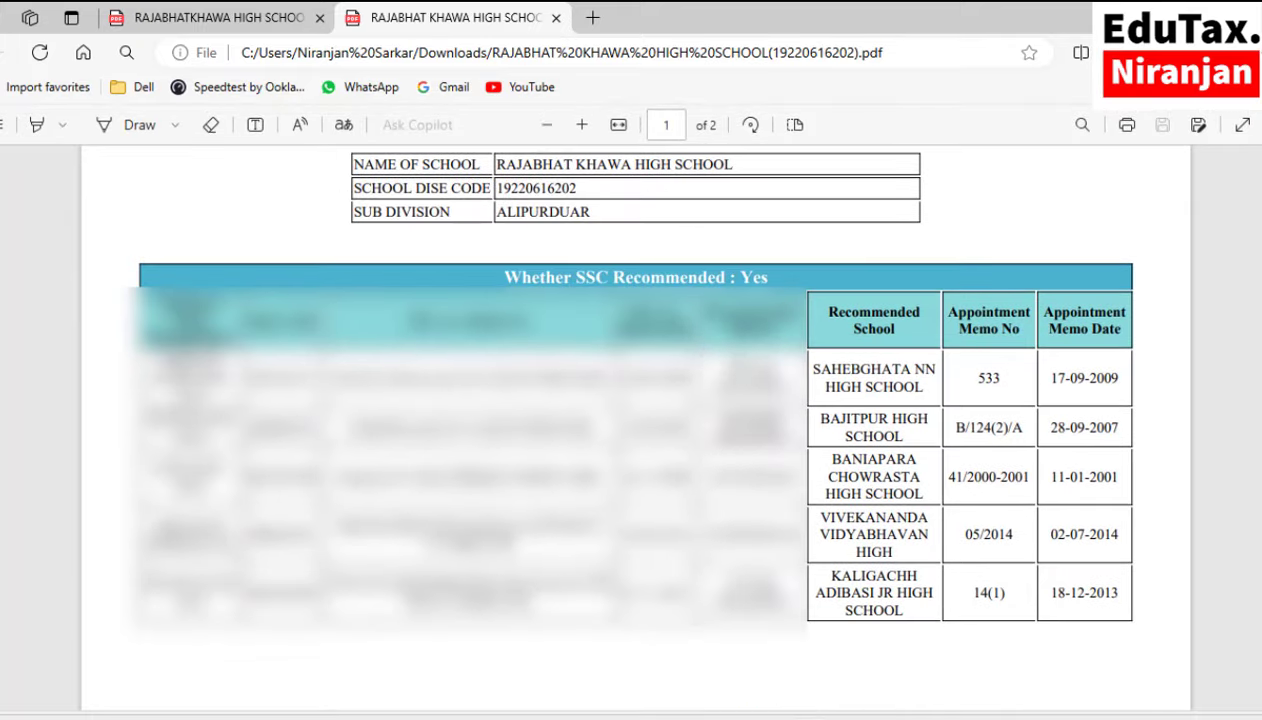
key(ctrl+plus)
key(ctrl+plus)
scroll(636, 430, down, 1)
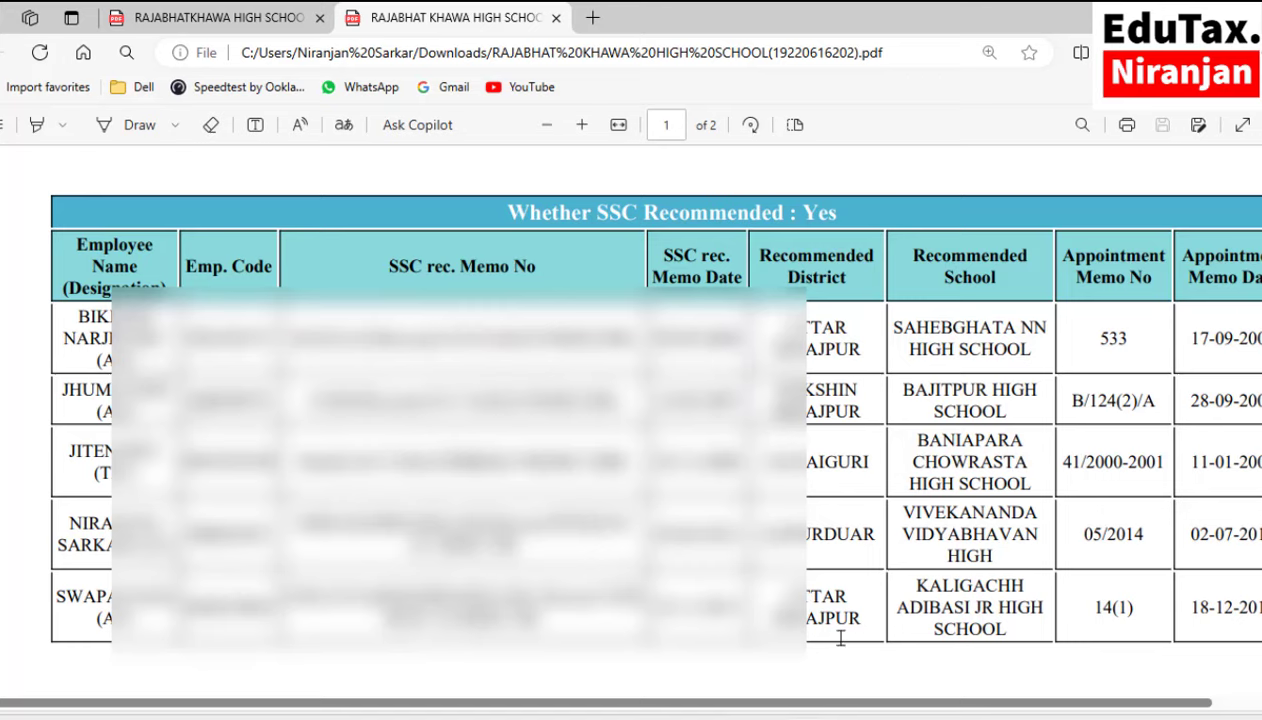
scroll(636, 430, up, 1)
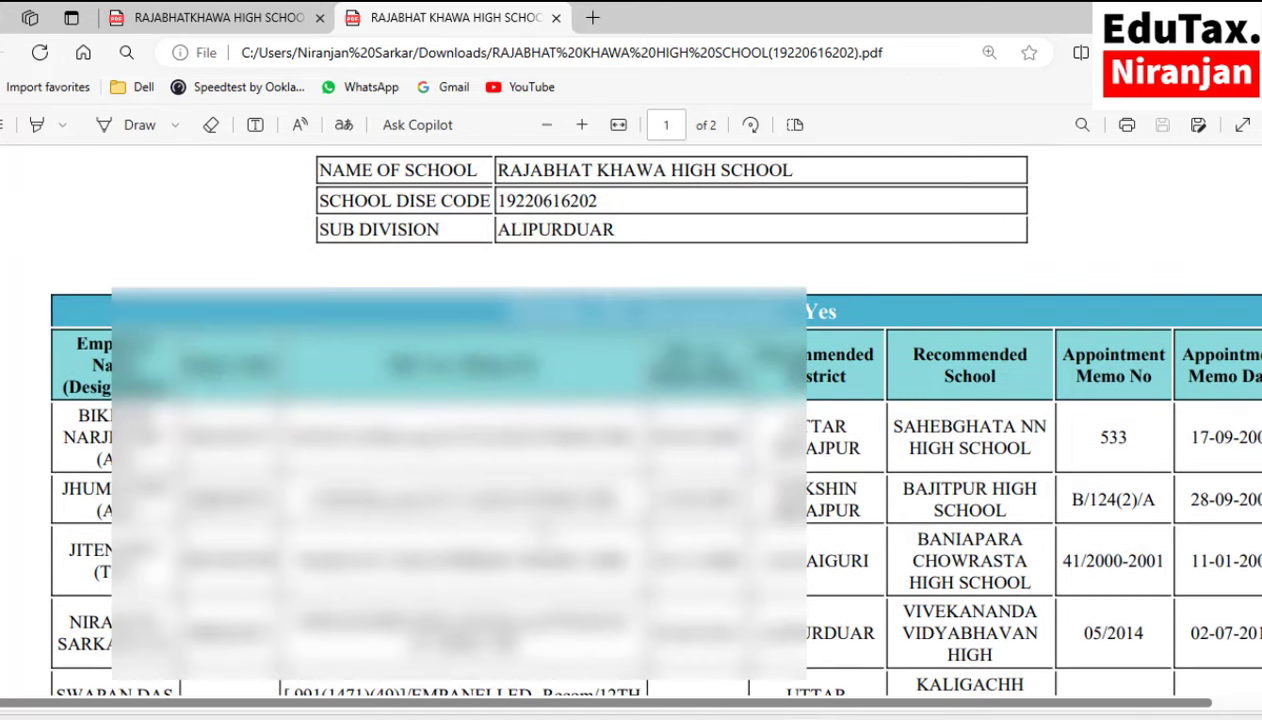
scroll(636, 430, down, 4)
scroll(927, 510, down, 7)
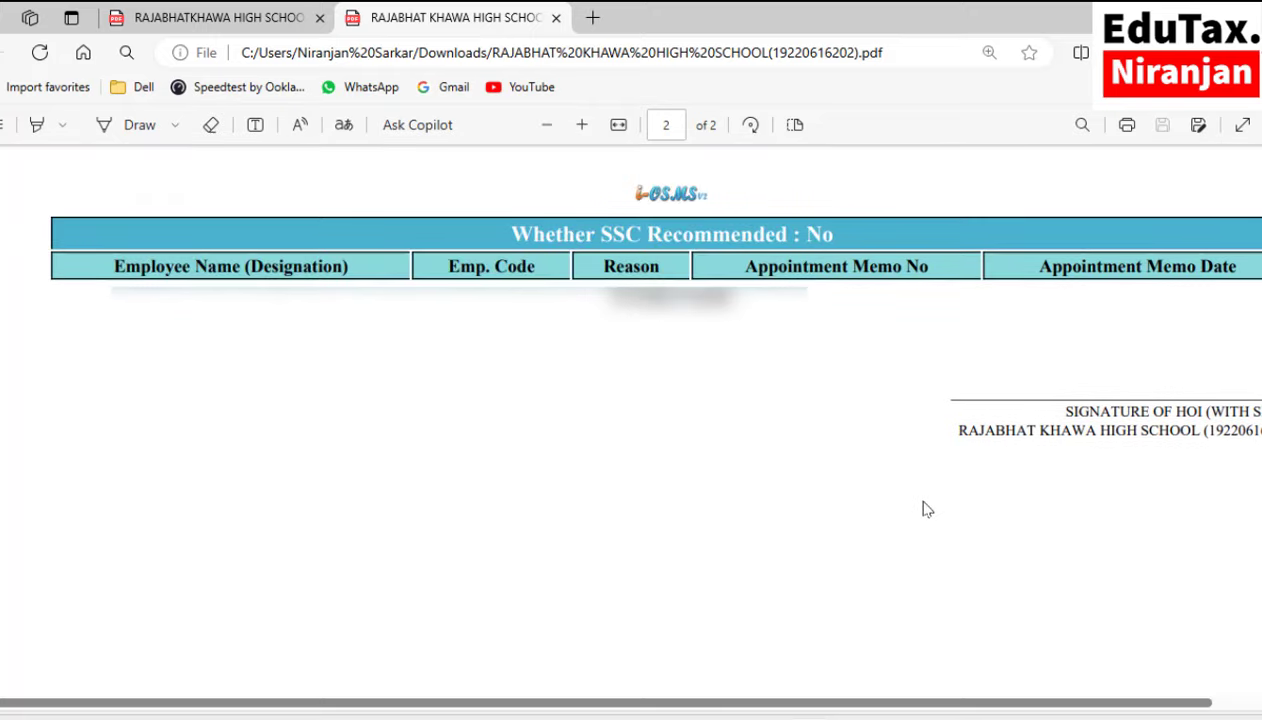
scroll(927, 510, down, 1)
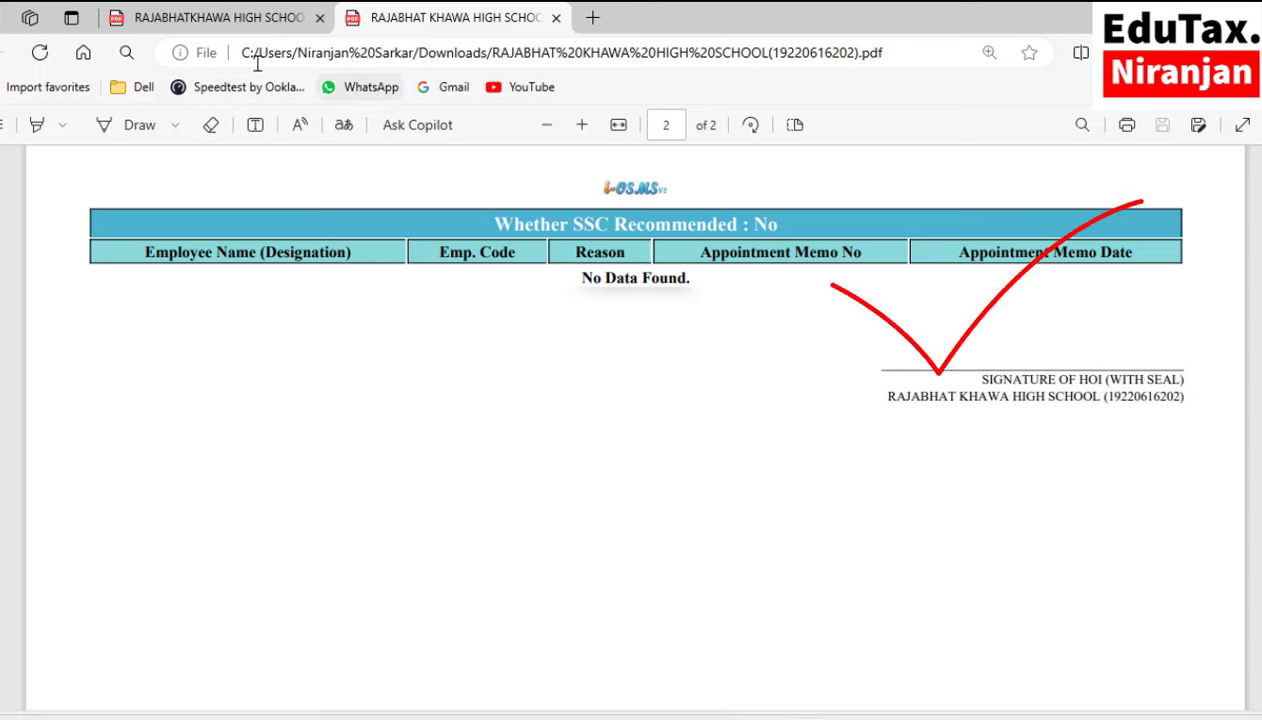
Switch to the cover letter PDF addressed to the District Inspector and scroll through it.
click(266, 24)
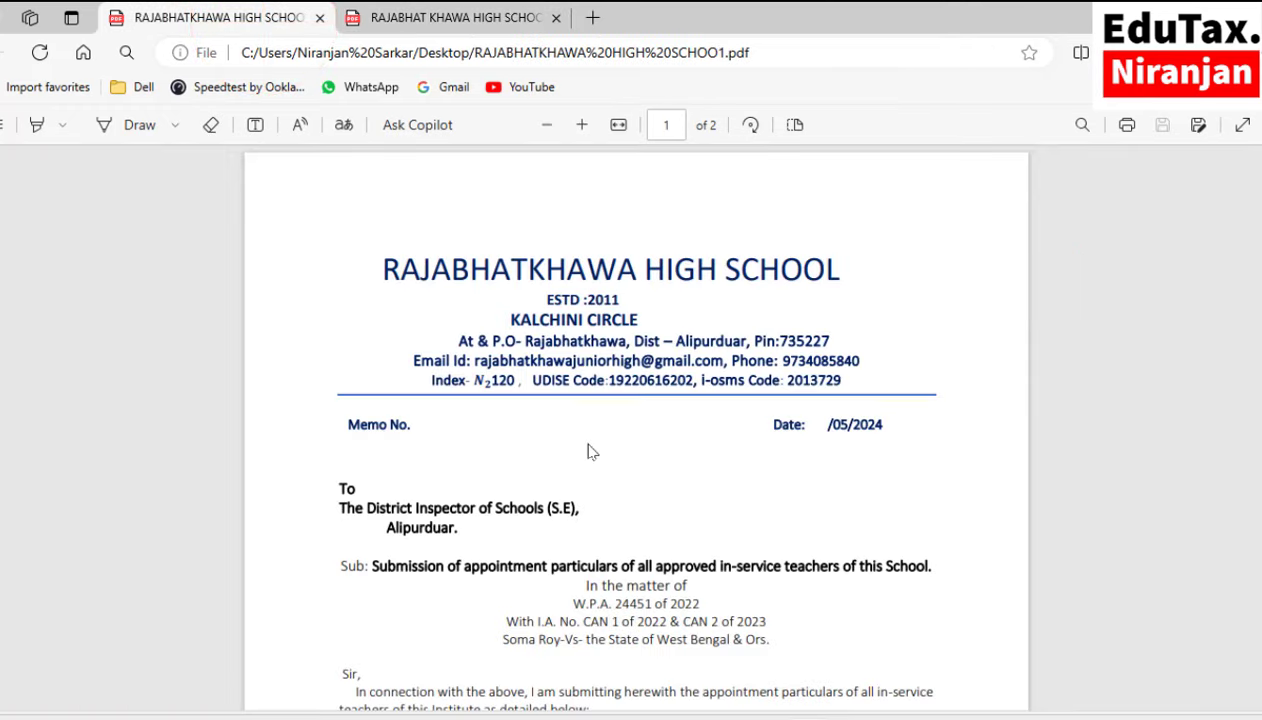
scroll(590, 452, down, 3)
scroll(590, 452, up, 3)
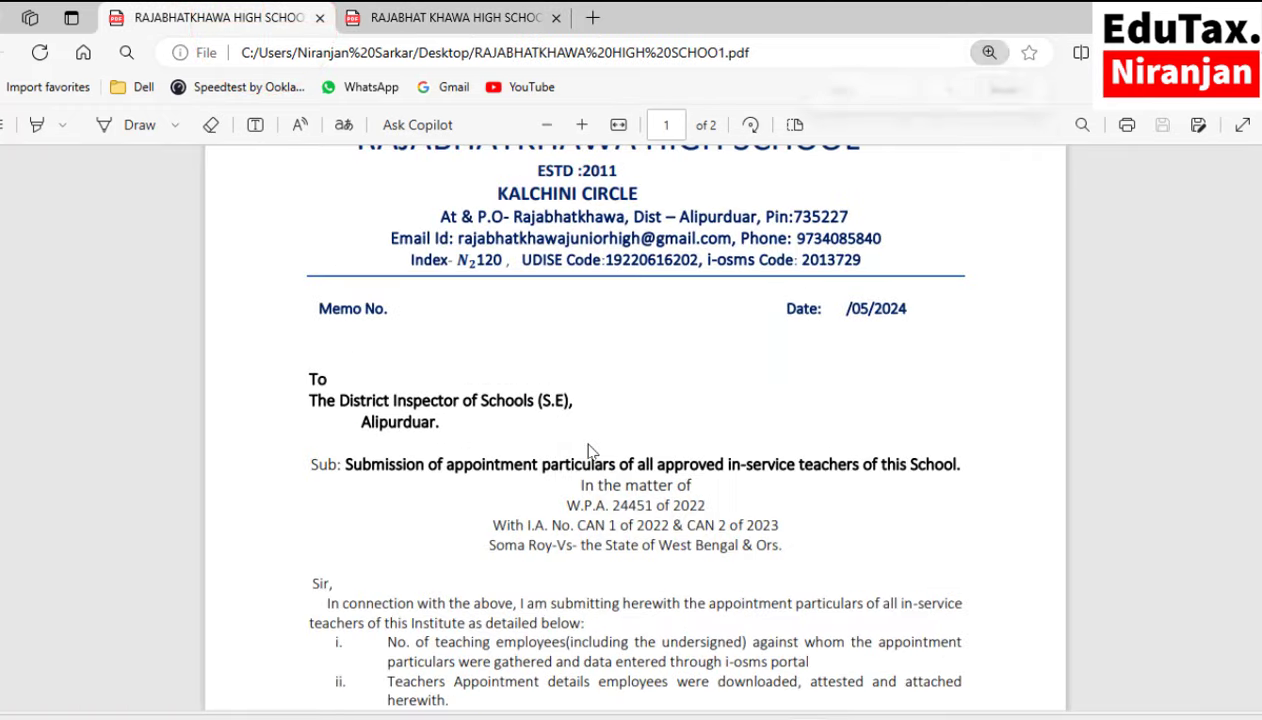
scroll(590, 452, down, 5)
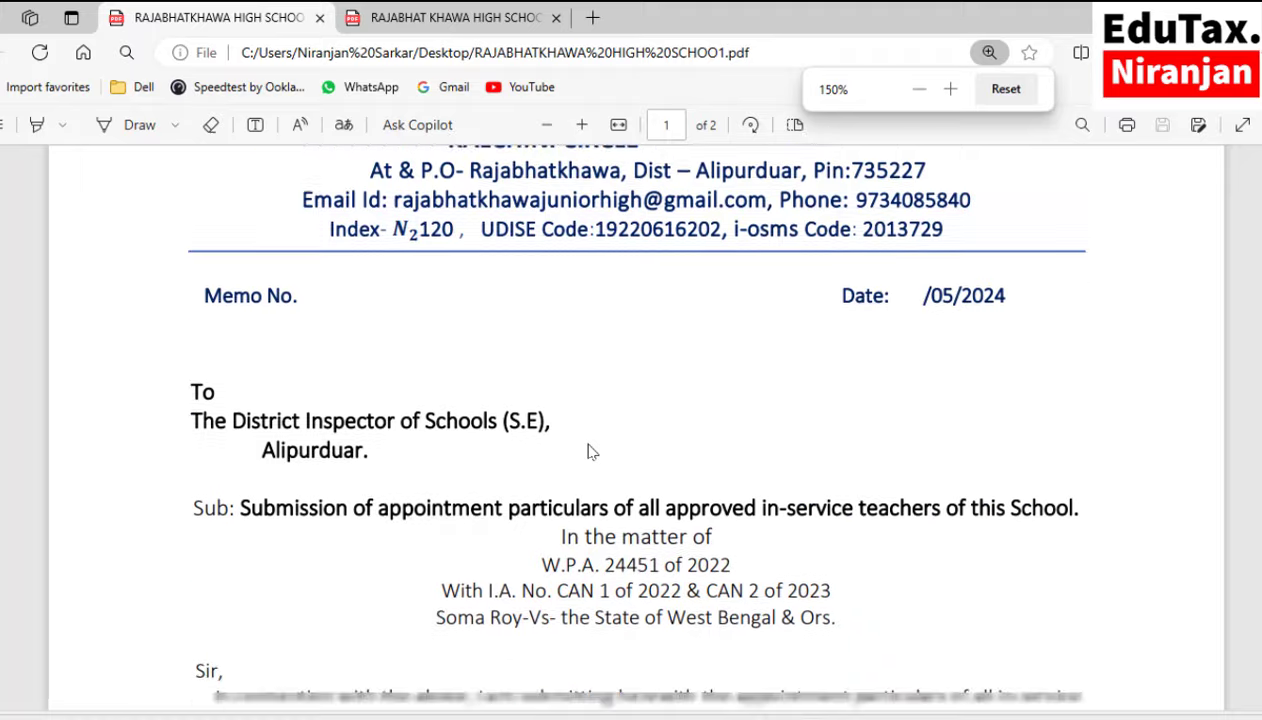
scroll(590, 452, down, 2)
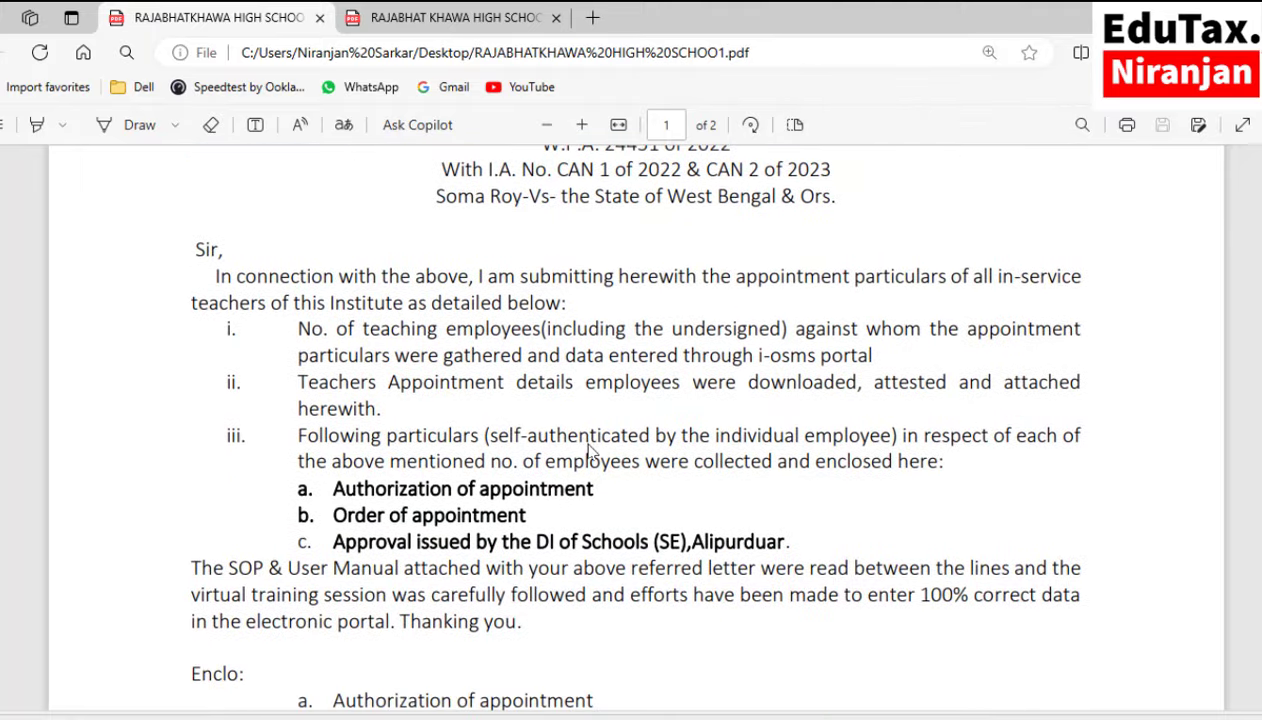
scroll(590, 452, down, 3)
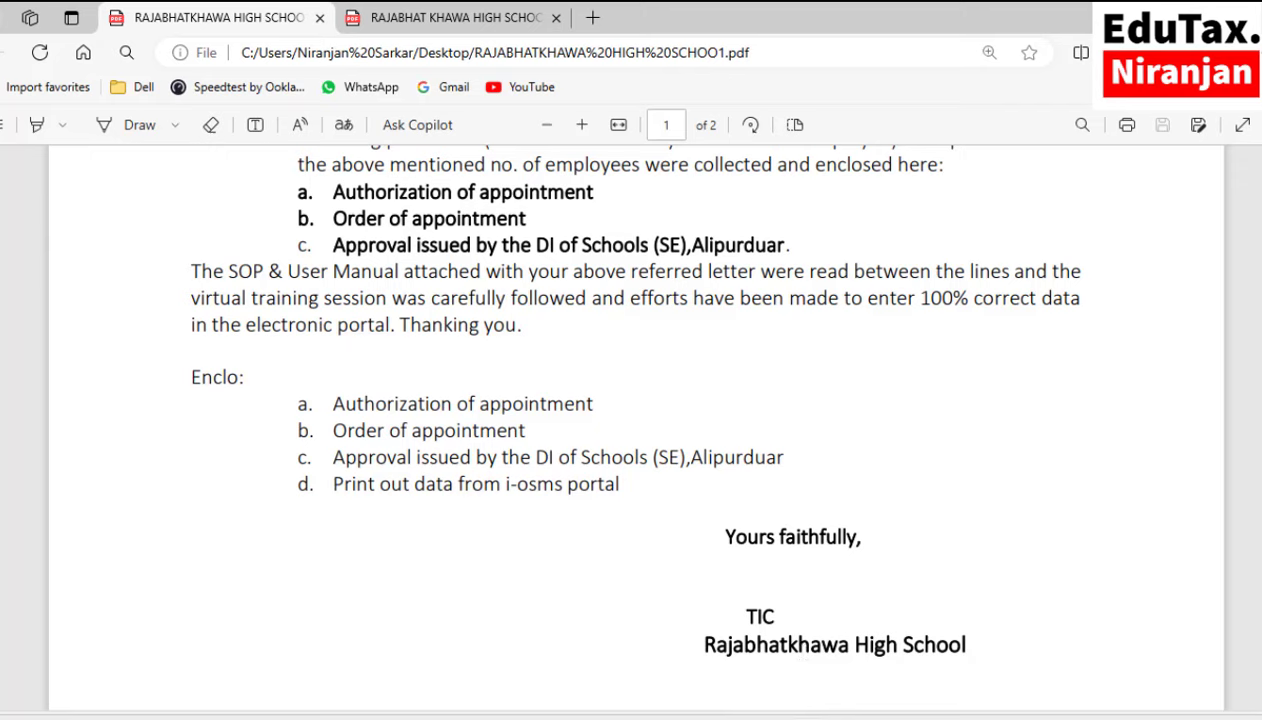
scroll(365, 245, up, 2)
Highlight enclosure lines a–c, including Order of appointment and DI approval, then return to the portal.
drag(332, 357, 594, 357)
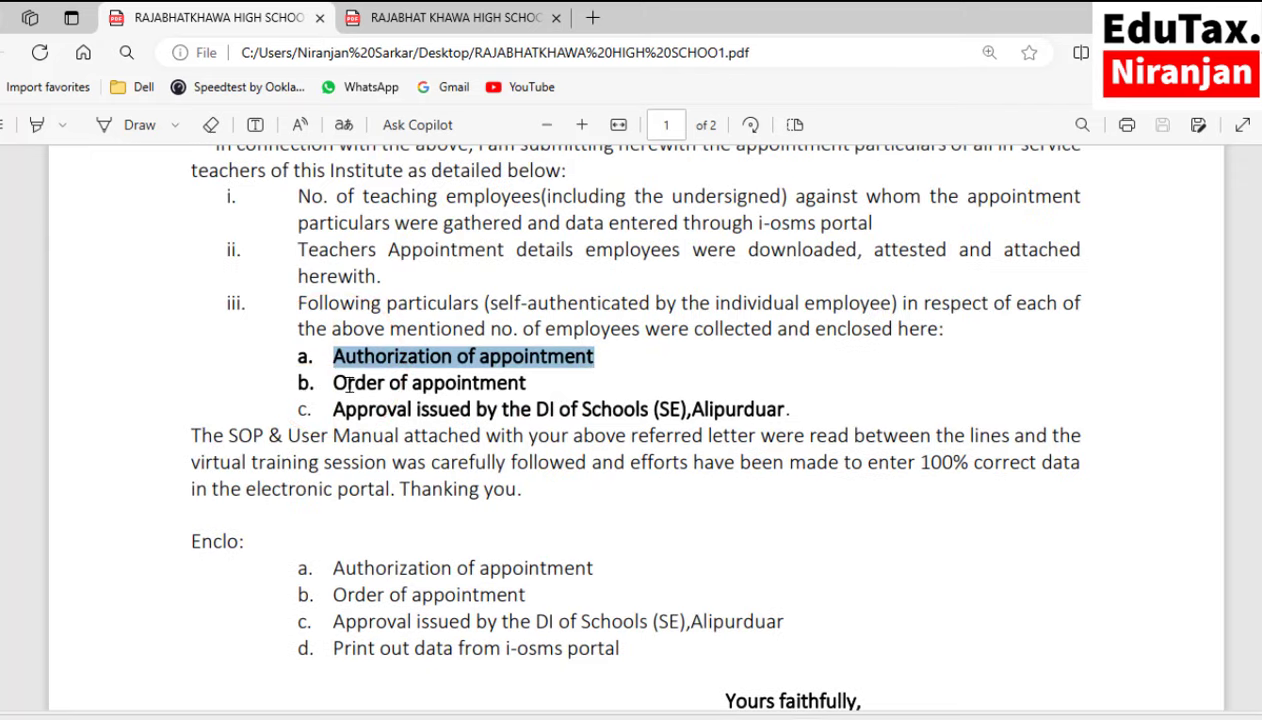
drag(333, 383, 508, 383)
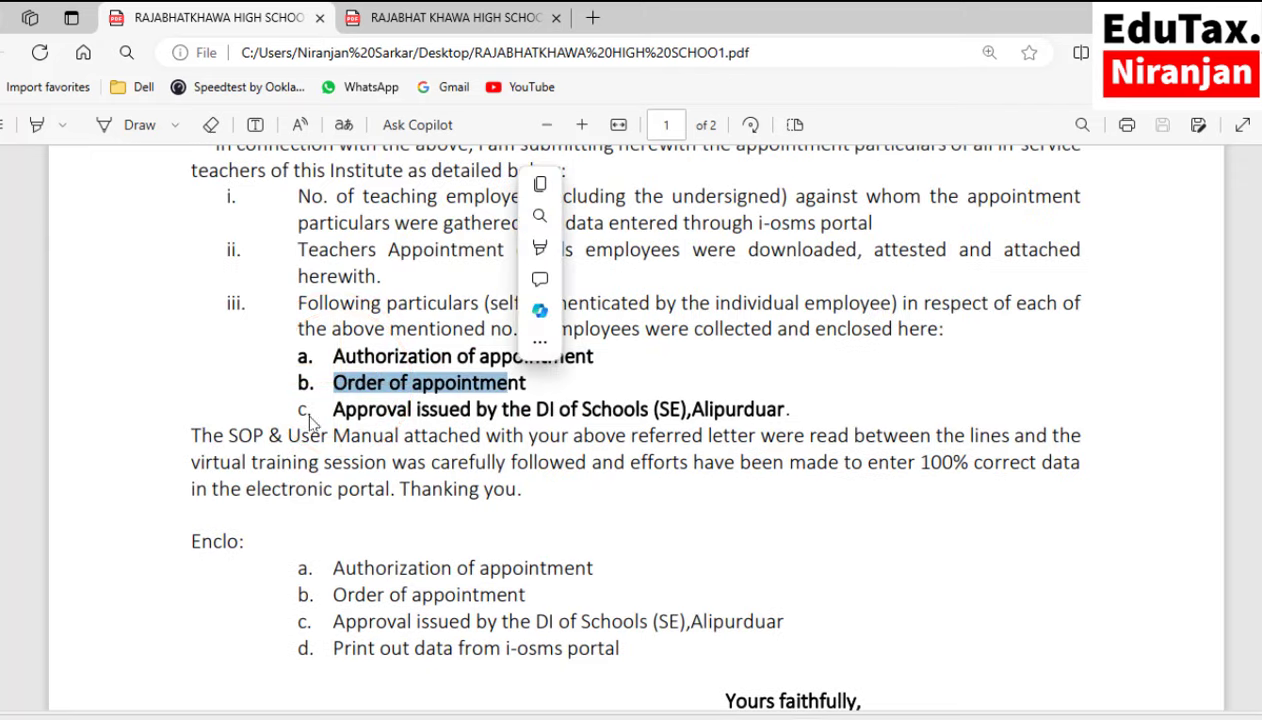
drag(333, 410, 793, 415)
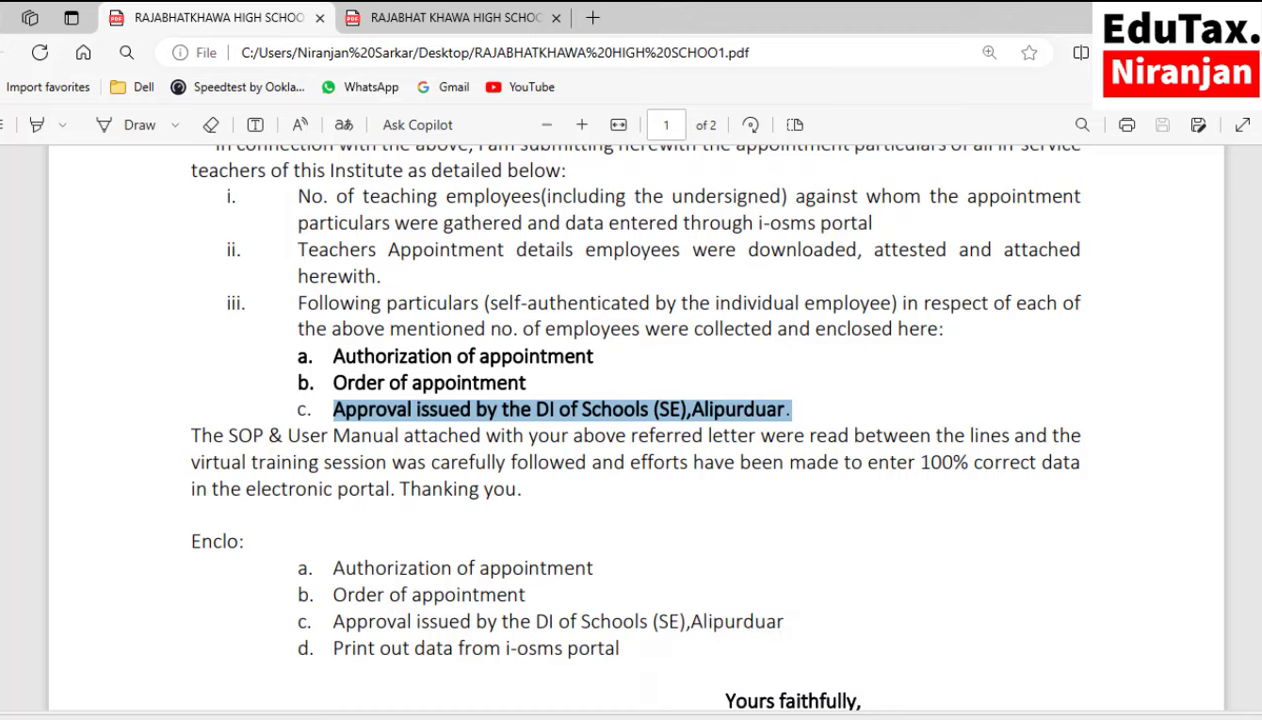
click(730, 665)
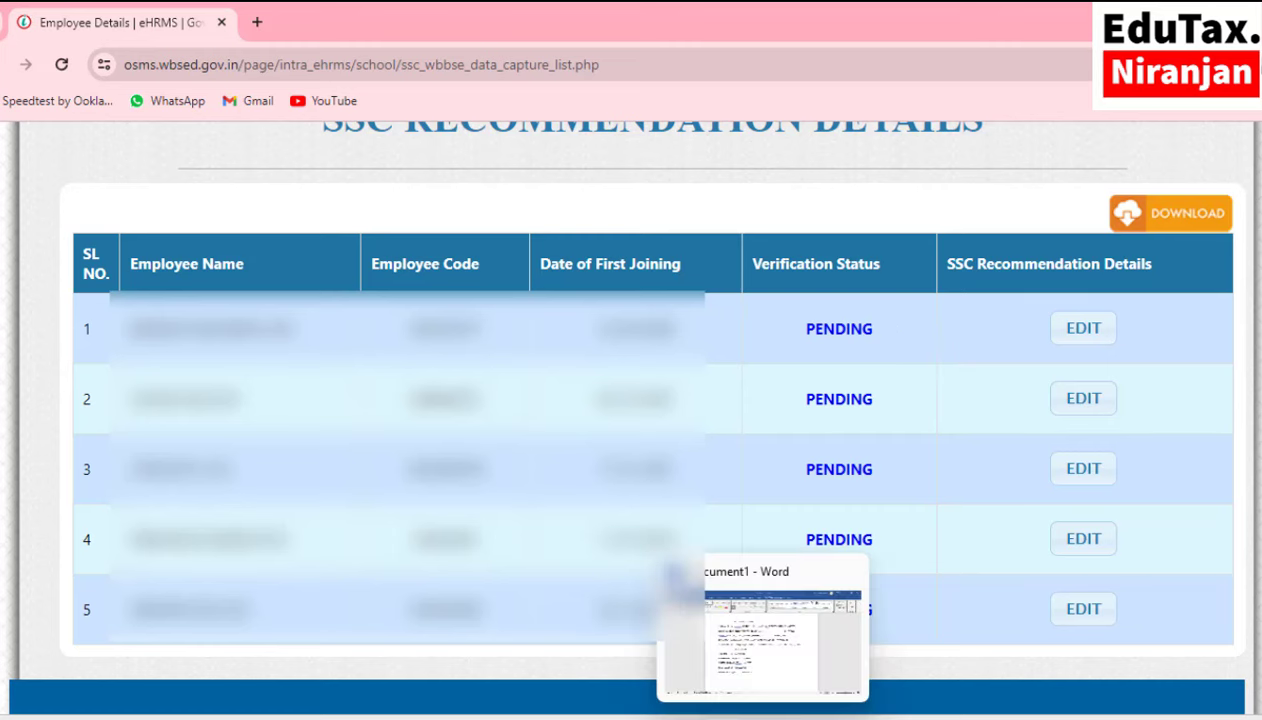
Open the first teacher's entry with EDIT and save it again with UPDATE.
mouse_move(715, 710)
click(729, 676)
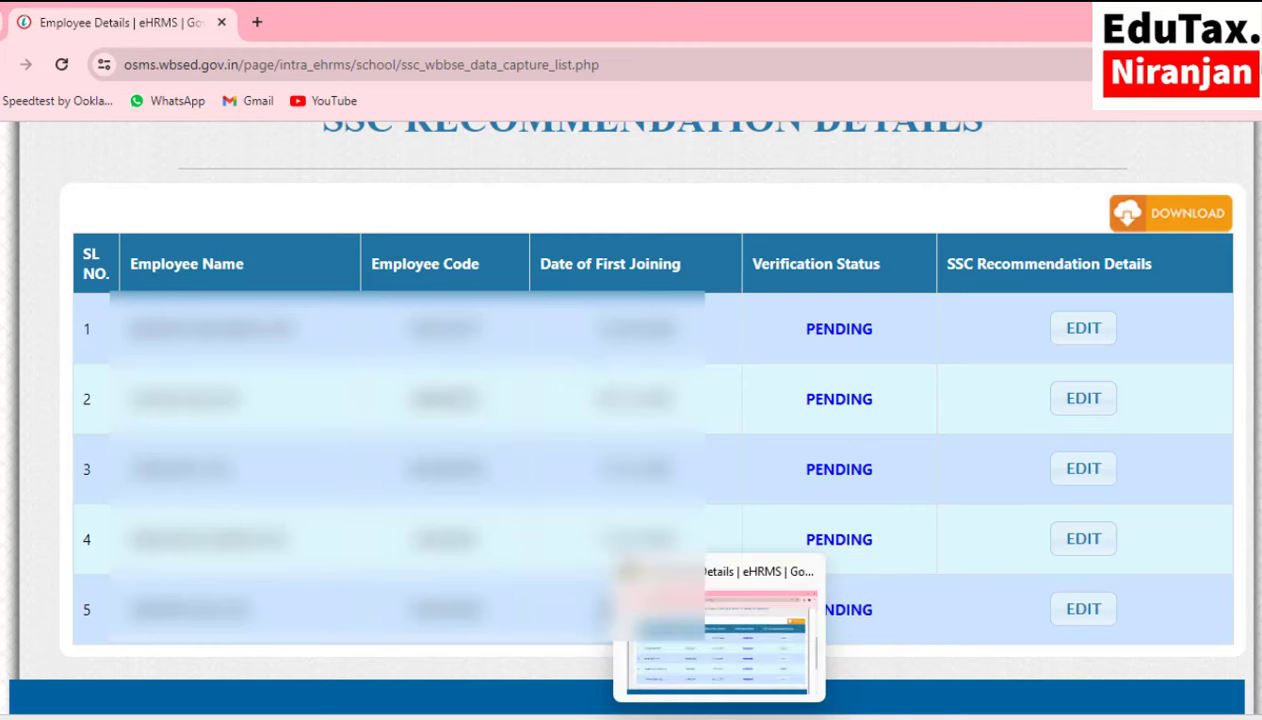
click(702, 666)
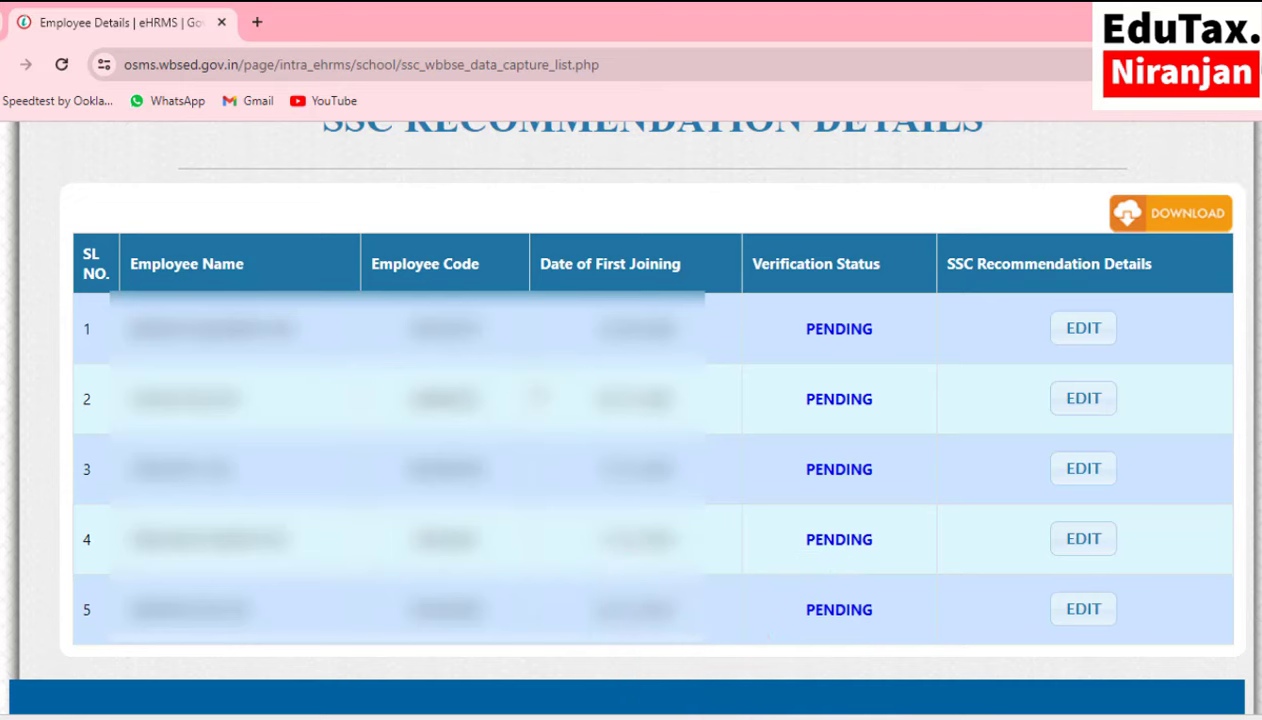
scroll(538, 396, down, 2)
scroll(540, 392, up, 2)
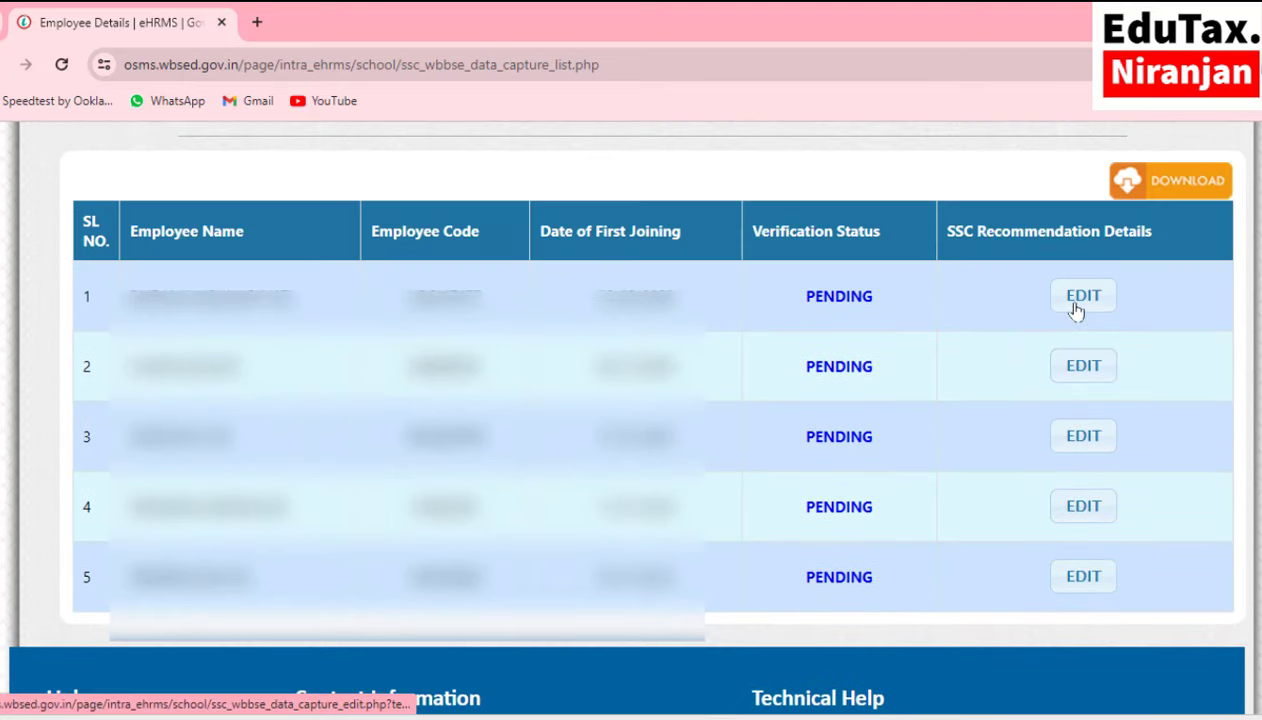
click(1074, 304)
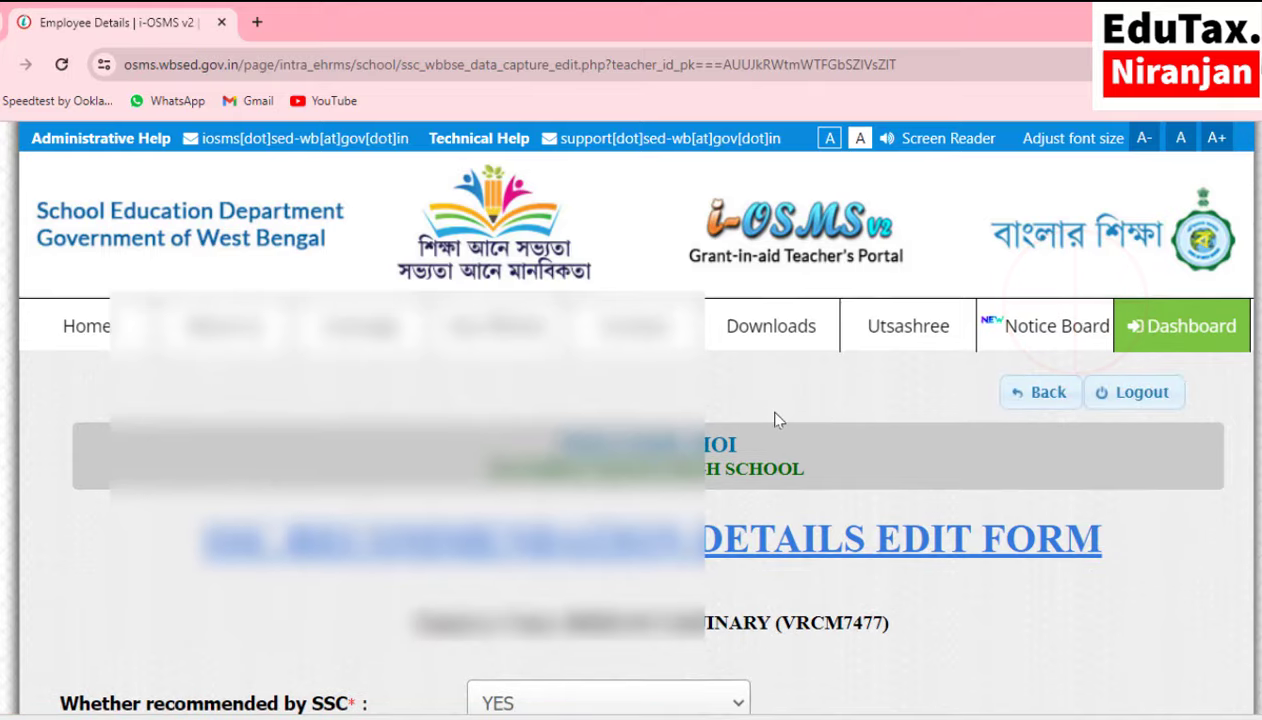
scroll(779, 420, down, 2)
scroll(777, 418, down, 4)
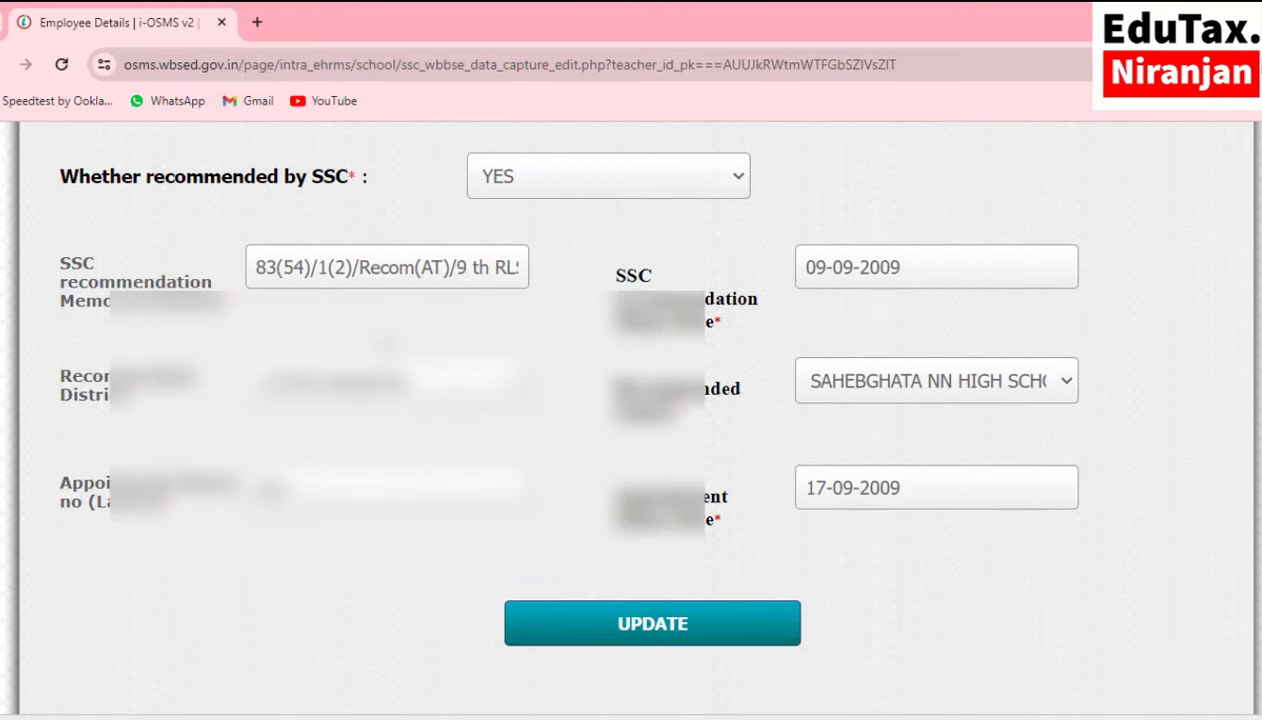
click(662, 630)
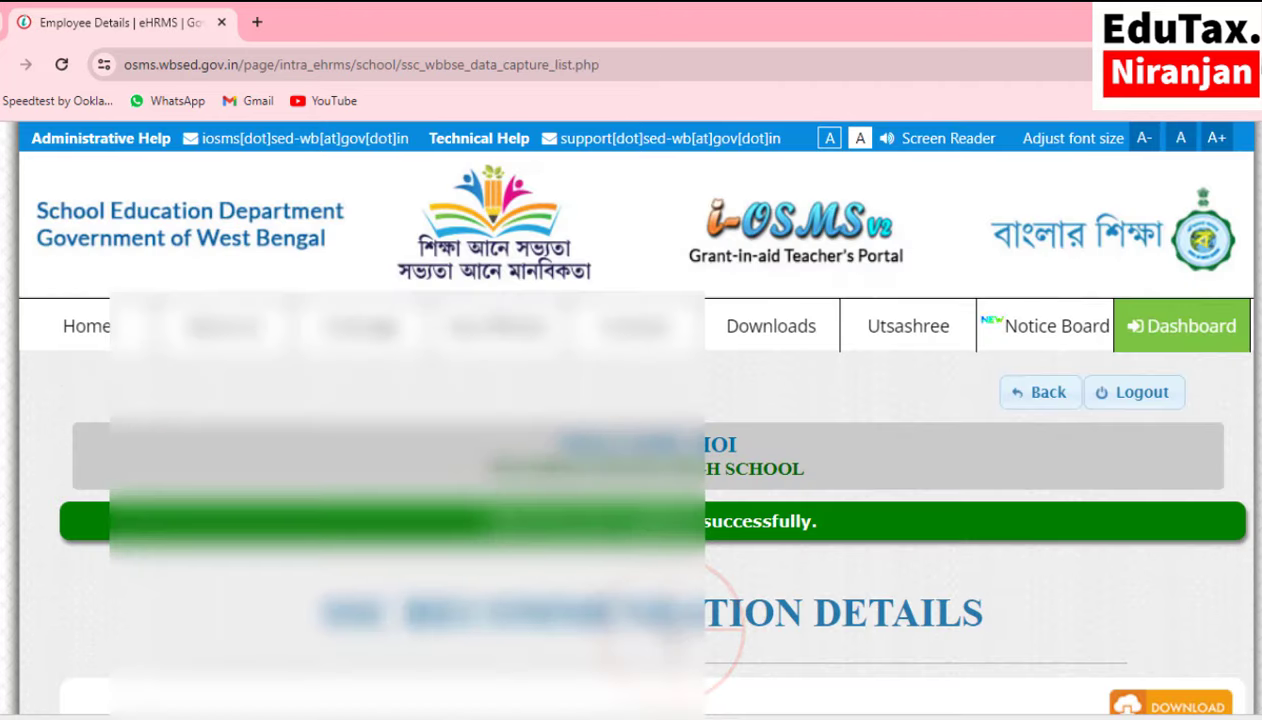
scroll(628, 412, down, 4)
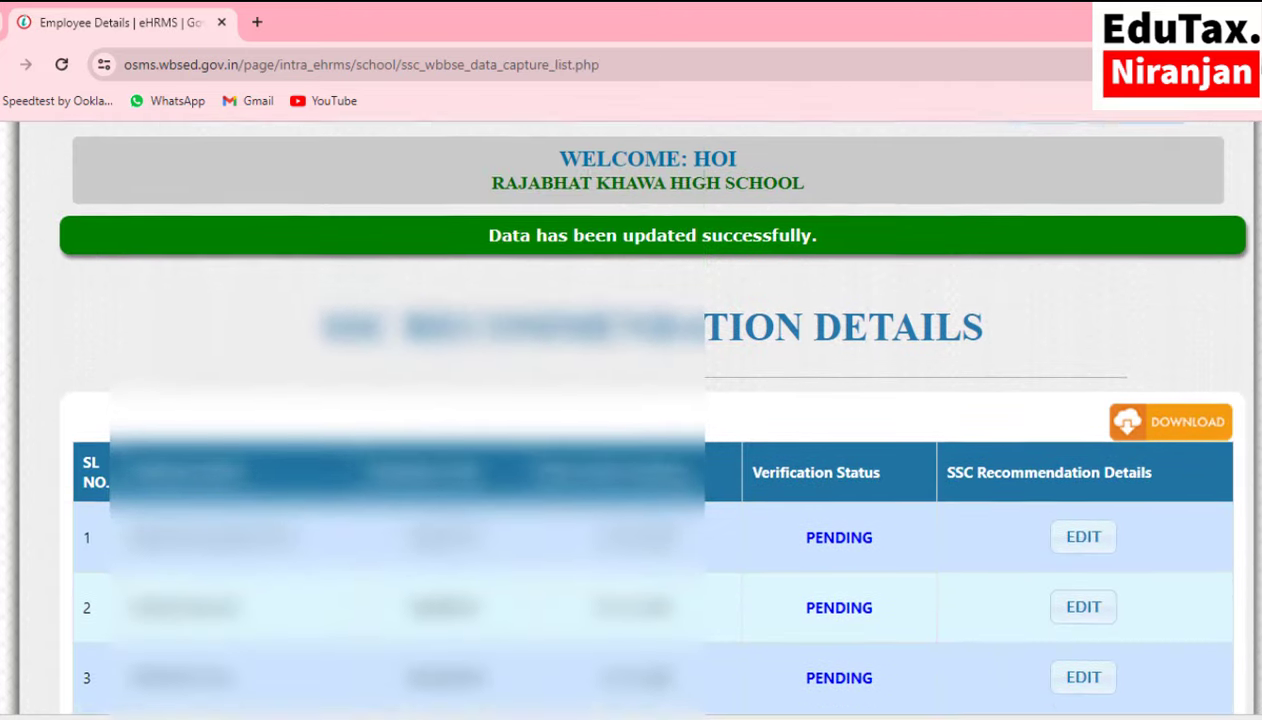
scroll(646, 414, down, 1)
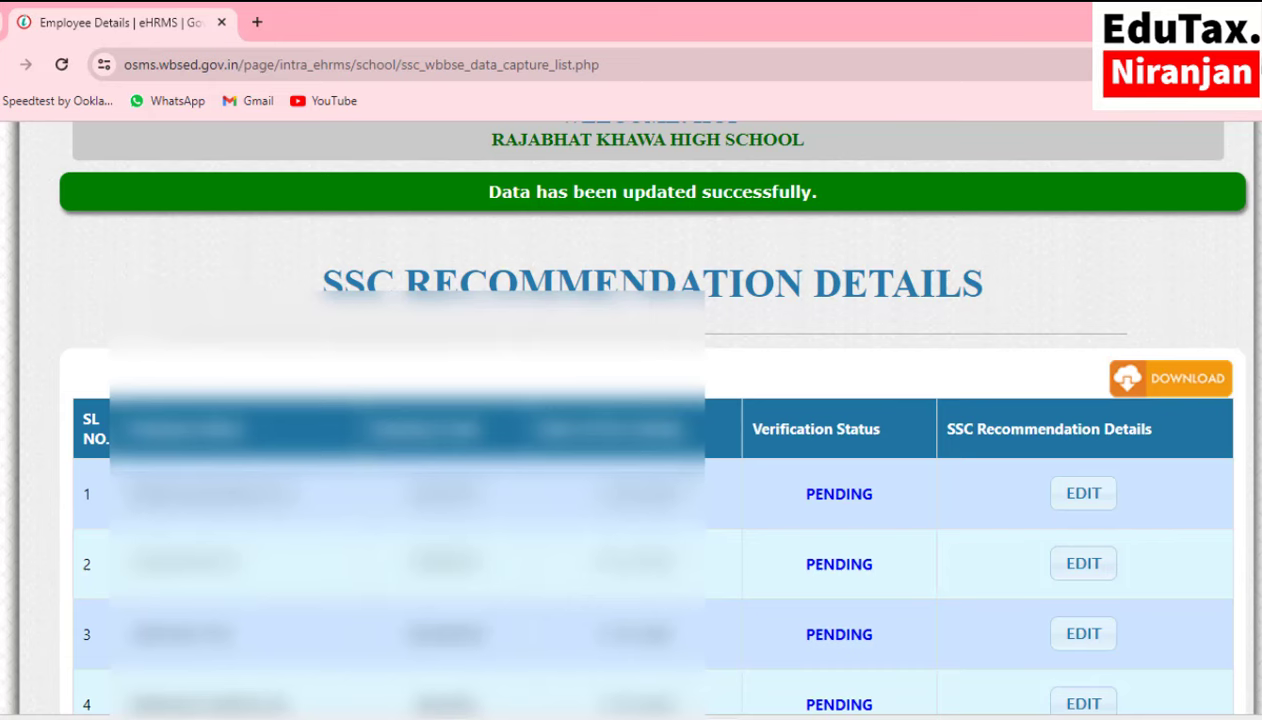